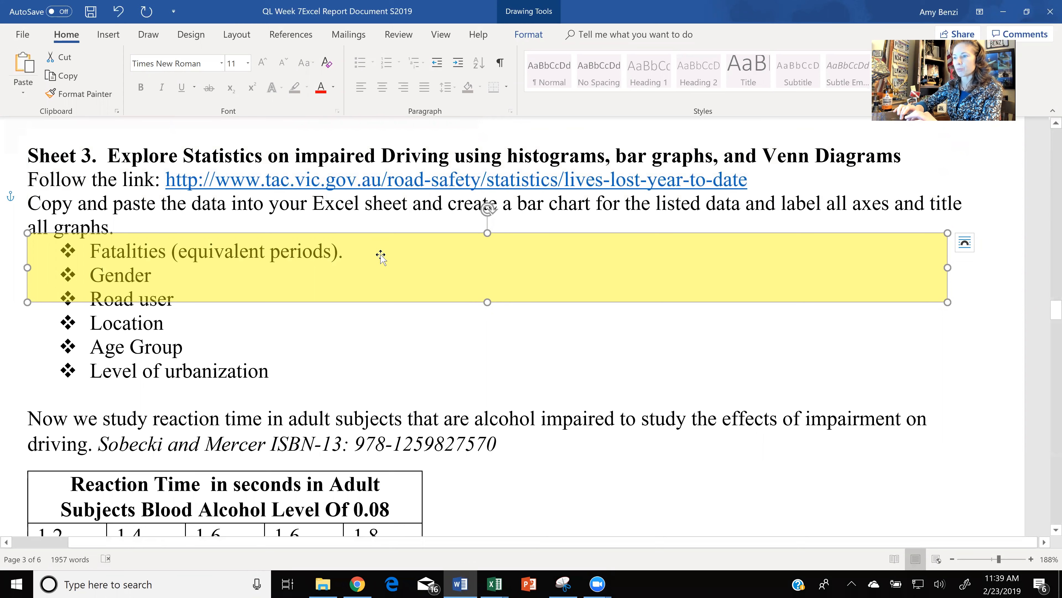
- Move the yellow highlight box over the Age Group and Level of urbanization bullets under Sheet 3
{"action": "left_click_drag", "start_coordinate": [383, 302], "coordinate": [385, 349]}
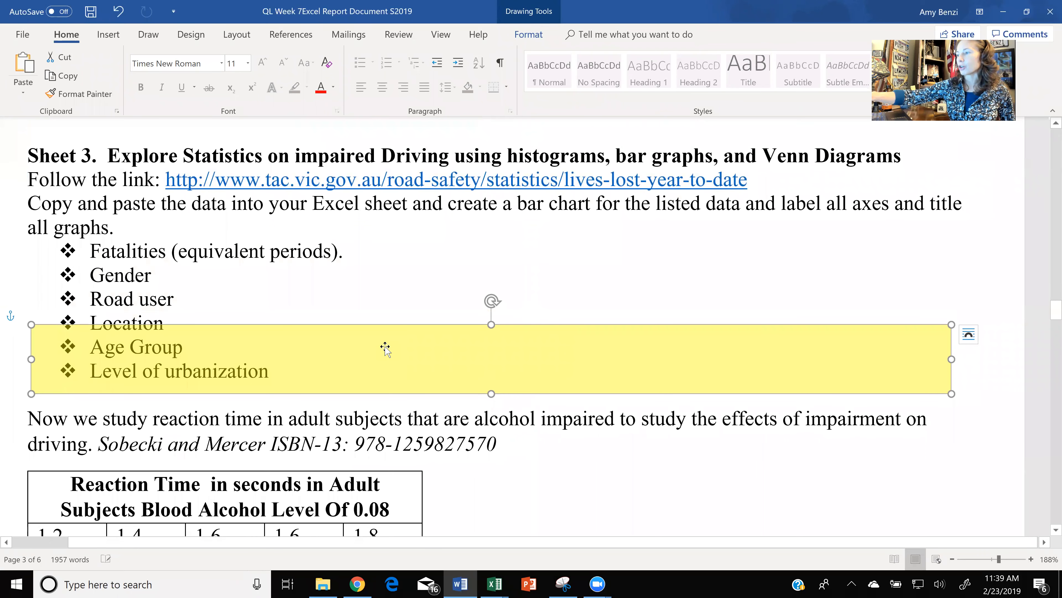
{"action": "scroll", "coordinate": [385, 349], "scroll_direction": "down", "scroll_amount": 2}
{"action": "left_click", "coordinate": [385, 347]}
- Move the highlight box down to just below the first data row of the Reaction Time table, over the YOU ROCK footer
{"action": "scroll", "coordinate": [385, 346], "scroll_direction": "down", "scroll_amount": 2}
{"action": "scroll", "coordinate": [385, 347], "scroll_direction": "down", "scroll_amount": 4}
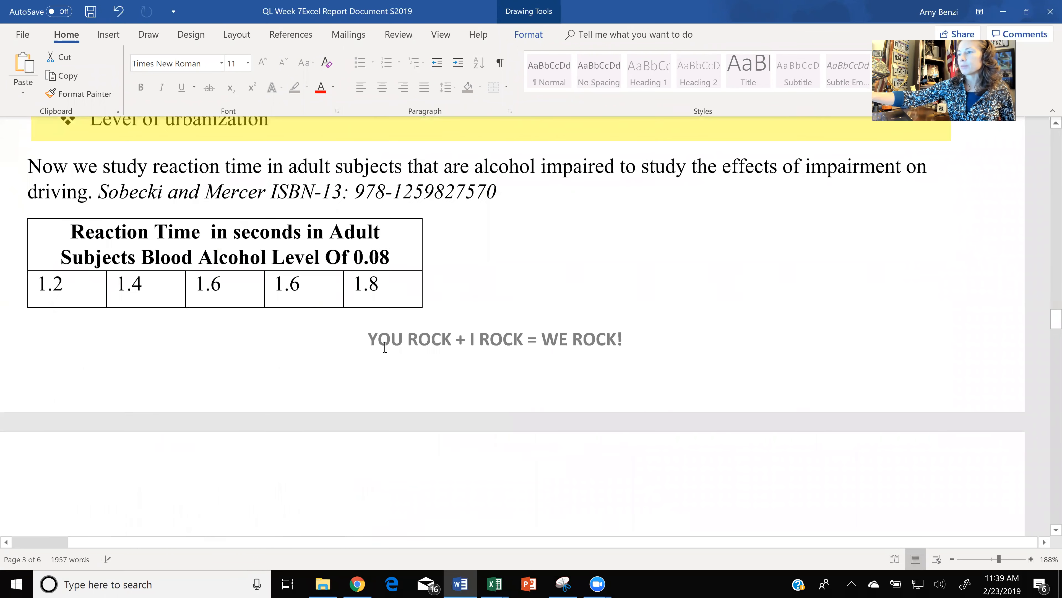
{"action": "scroll", "coordinate": [385, 346], "scroll_direction": "up", "scroll_amount": 1}
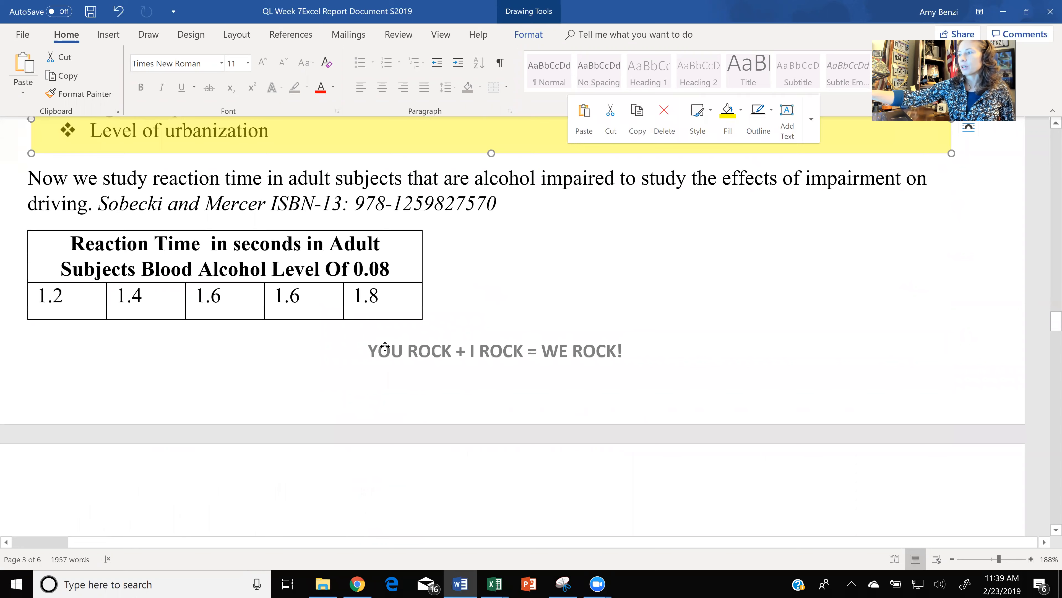
{"action": "key", "text": "Down"}
{"action": "key", "text": "Down"}
{"action": "key", "text": "Down"}
{"action": "key", "text": "Down"}
{"action": "key", "text": "Down"}
{"action": "key", "text": "Down"}
{"action": "key", "text": "Down"}
{"action": "key", "text": "Down"}
{"action": "key", "text": "Down"}
{"action": "key", "text": "Down"}
{"action": "key", "text": "Down"}
{"action": "key", "text": "Down"}
{"action": "key", "text": "Down"}
{"action": "key", "text": "Down"}
{"action": "key", "text": "Down"}
{"action": "key", "text": "Down"}
{"action": "key", "text": "Down"}
{"action": "key", "text": "Left"}
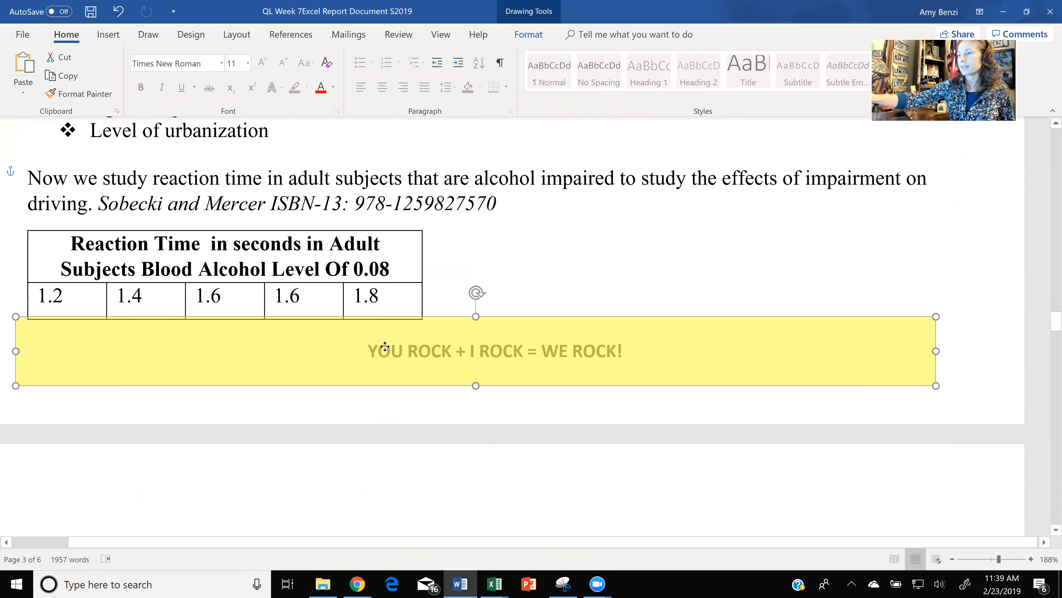
- Move the highlight box onto the 1.9 and 2.2 rows of the Reaction Time table on the following page
{"action": "scroll", "coordinate": [385, 347], "scroll_direction": "down", "scroll_amount": 2}
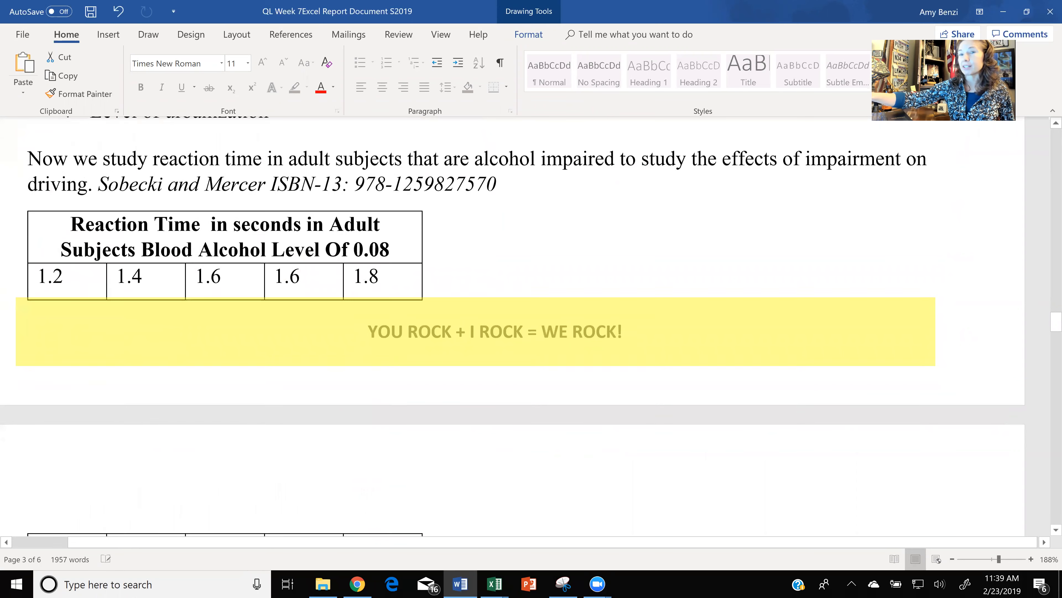
{"action": "scroll", "coordinate": [513, 326], "scroll_direction": "down", "scroll_amount": 1}
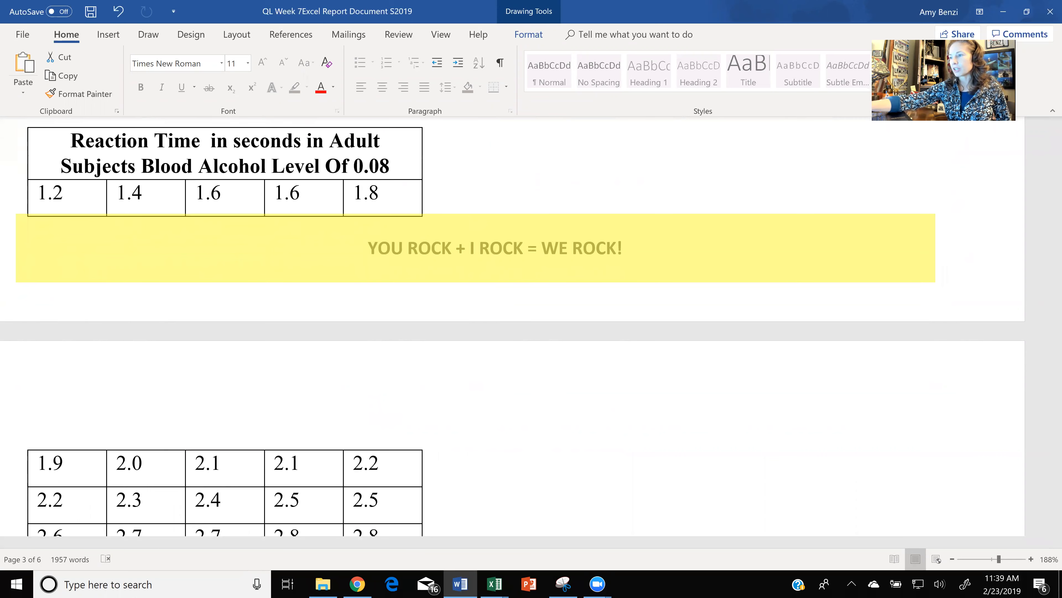
{"action": "scroll", "coordinate": [510, 377], "scroll_direction": "down", "scroll_amount": 5}
{"action": "scroll", "coordinate": [510, 376], "scroll_direction": "up", "scroll_amount": 3}
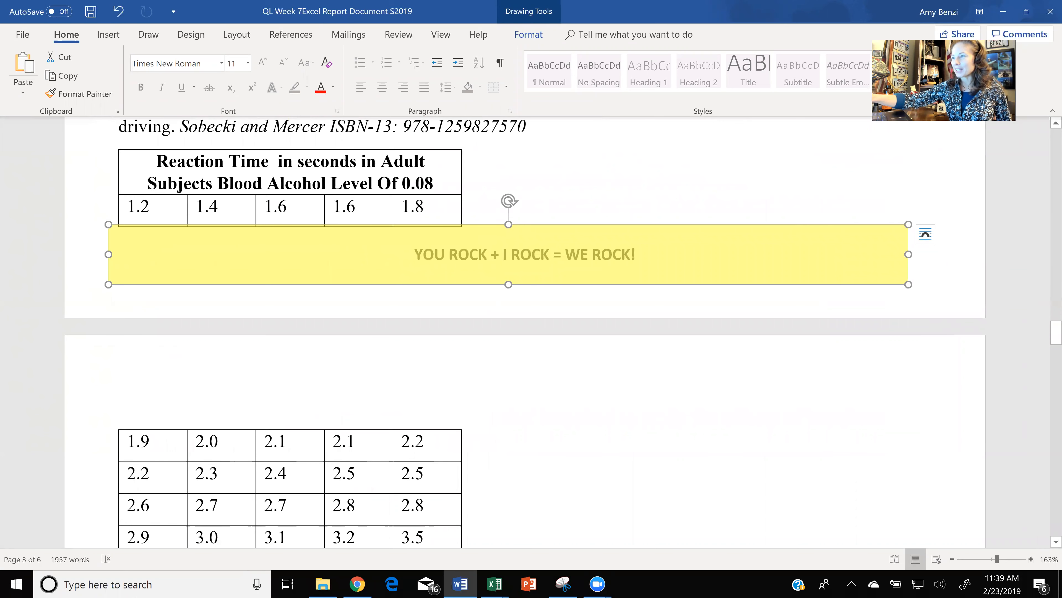
{"action": "left_click_drag", "start_coordinate": [387, 260], "coordinate": [382, 458]}
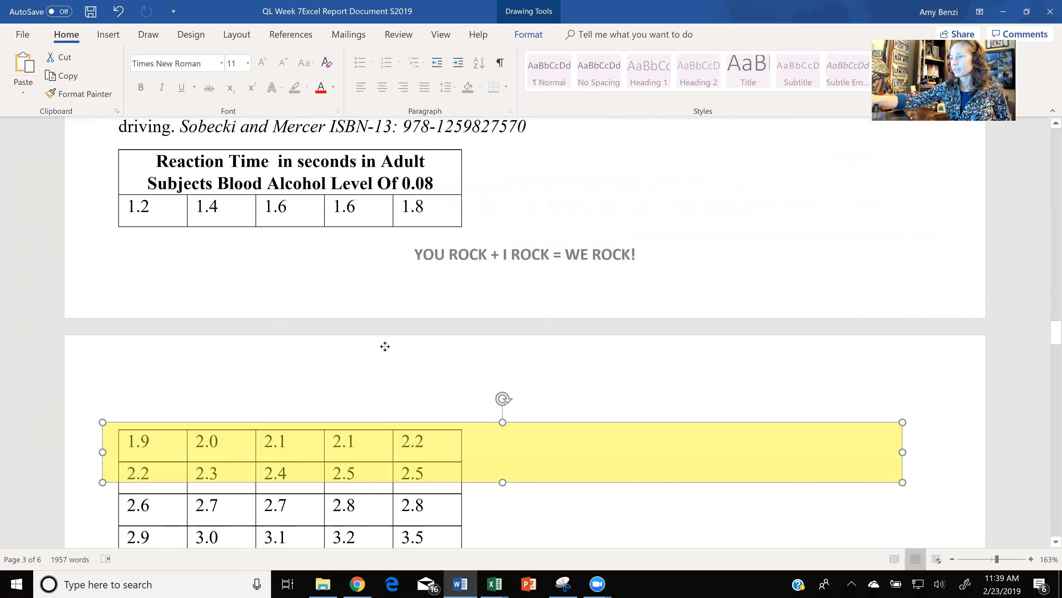
{"action": "scroll", "coordinate": [384, 346], "scroll_direction": "down", "scroll_amount": 1}
{"action": "scroll", "coordinate": [385, 347], "scroll_direction": "down", "scroll_amount": 5}
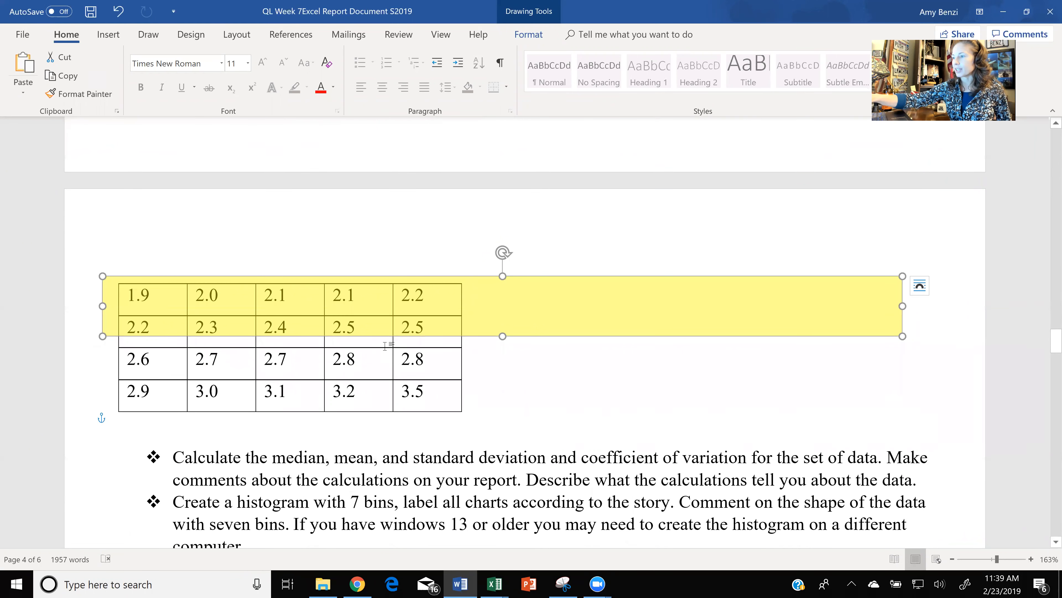
- Try to place the highlight box over the bullet about calculating the median, mean, standard deviation and coefficient of variation
{"action": "scroll", "coordinate": [385, 347], "scroll_direction": "down", "scroll_amount": 2}
{"action": "left_click_drag", "start_coordinate": [385, 251], "coordinate": [385, 414]}
{"action": "scroll", "coordinate": [384, 347], "scroll_direction": "down", "scroll_amount": 4}
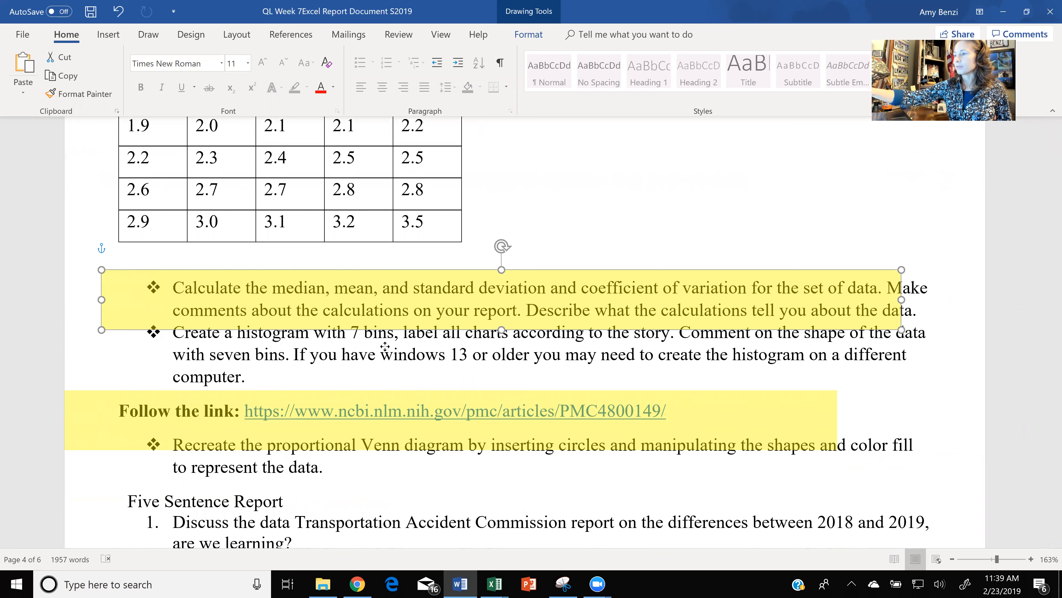
{"action": "key", "text": "ctrl+z"}
- Move the highlight box from the ncbi.nlm.nih.gov link down to item 1 of the Five Sentence Report
{"action": "scroll", "coordinate": [385, 347], "scroll_direction": "down", "scroll_amount": 1}
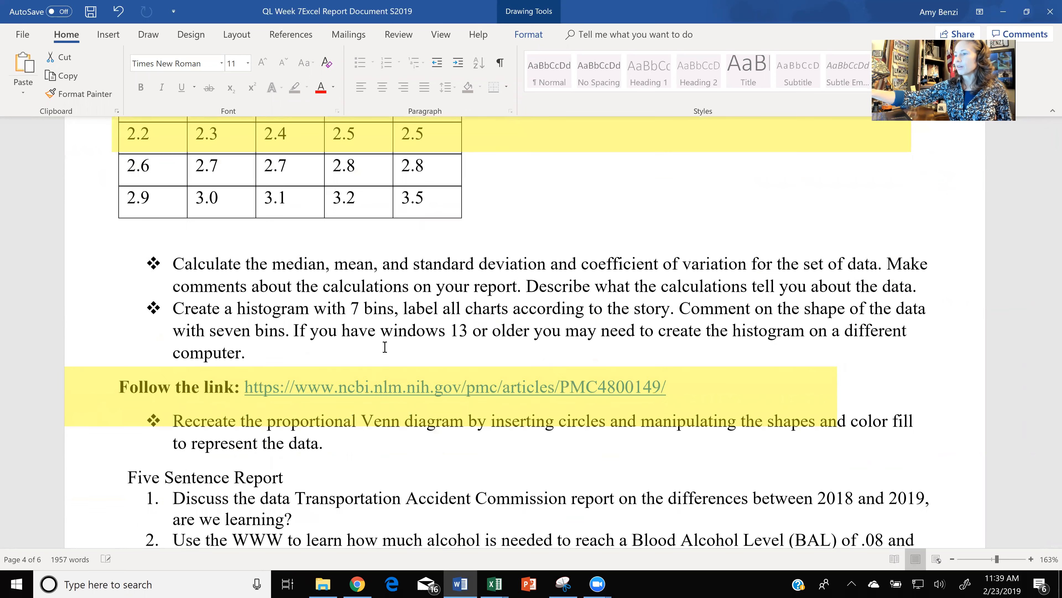
{"action": "scroll", "coordinate": [384, 347], "scroll_direction": "down", "scroll_amount": 3}
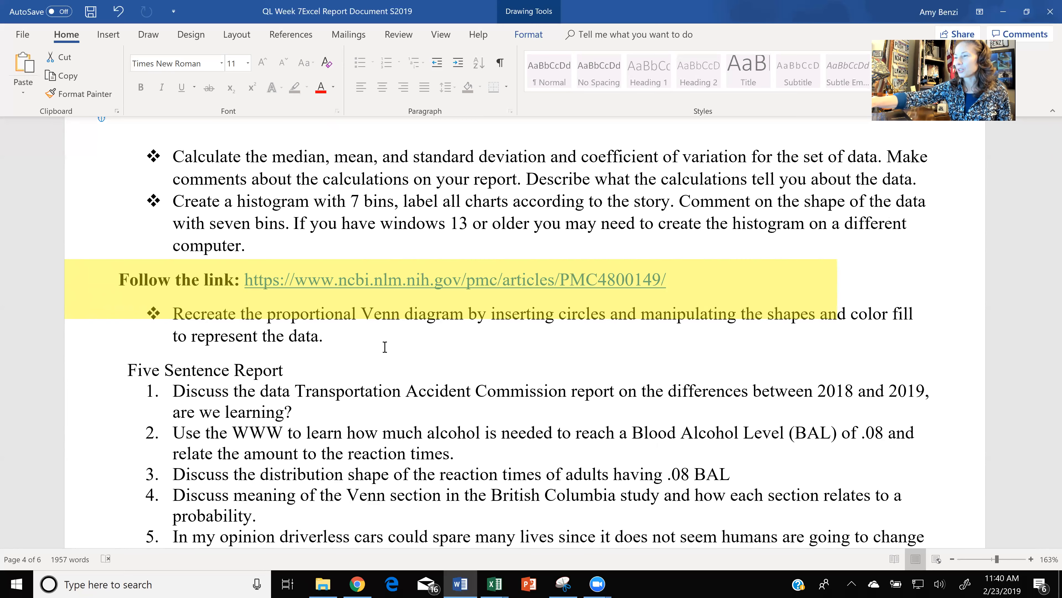
{"action": "scroll", "coordinate": [385, 346], "scroll_direction": "down", "scroll_amount": 2}
{"action": "mouse_move", "coordinate": [447, 188]}
{"action": "left_mouse_down"}
{"action": "mouse_move", "coordinate": [476, 272]}
{"action": "mouse_move", "coordinate": [541, 312]}
{"action": "left_mouse_up"}
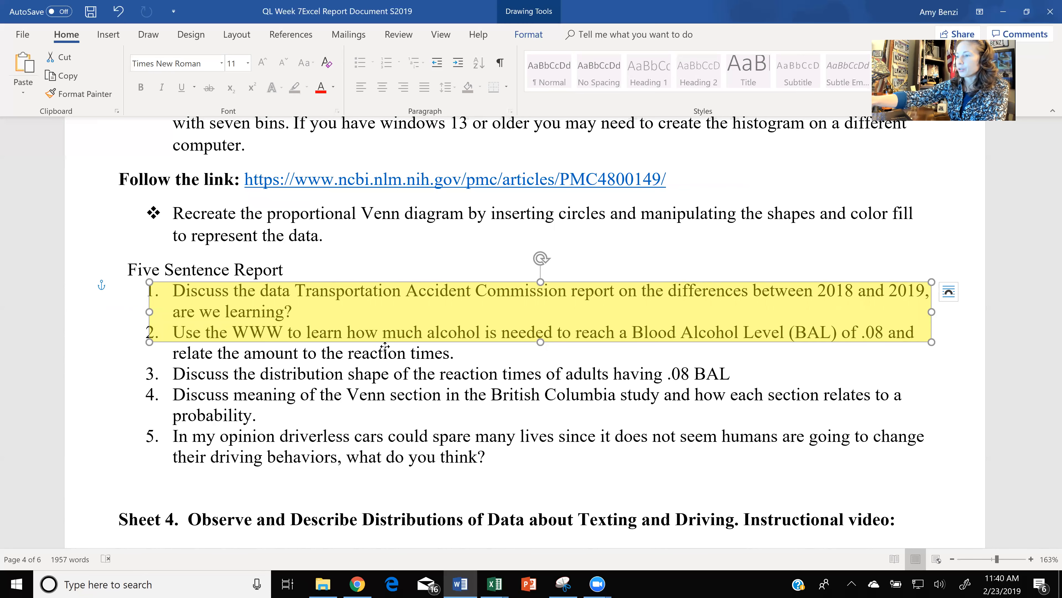
- Shift the highlight box down the Five Sentence Report list from item 2 to item 4
{"action": "left_click_drag", "start_coordinate": [385, 345], "coordinate": [385, 348]}
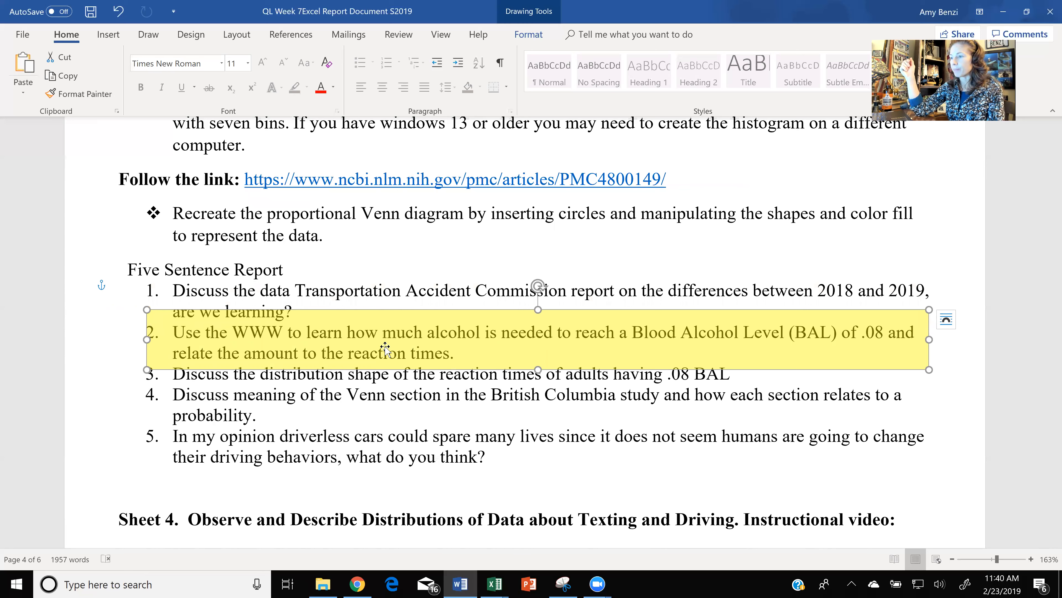
{"action": "left_click_drag", "start_coordinate": [385, 347], "coordinate": [387, 384]}
{"action": "left_click_drag", "start_coordinate": [385, 348], "coordinate": [383, 374]}
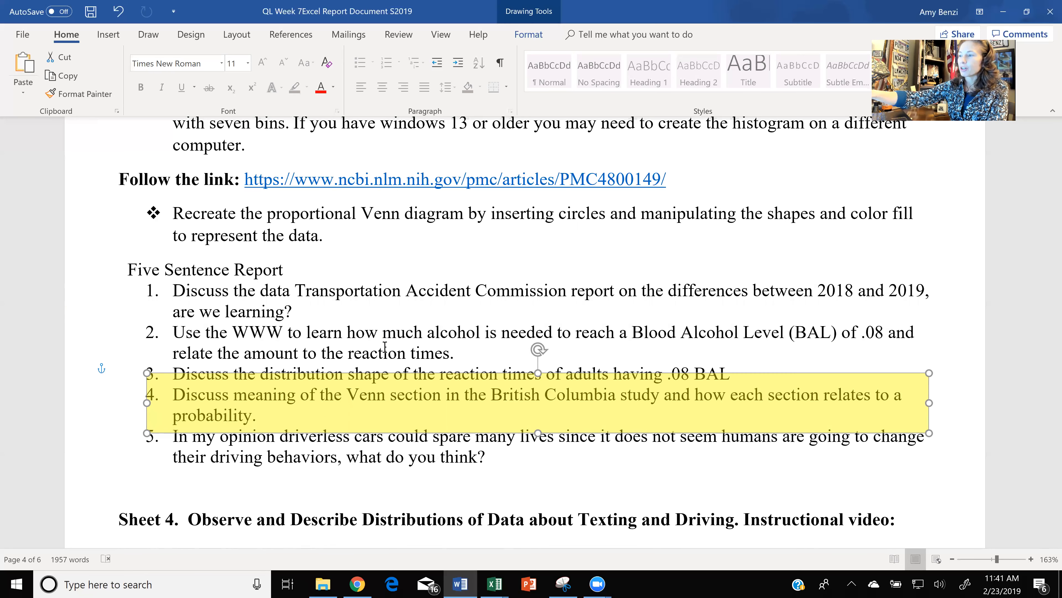
- Place the highlight box over item 5 of the Five Sentence Report, about driverless cars
{"action": "scroll", "coordinate": [385, 347], "scroll_direction": "down", "scroll_amount": 2}
{"action": "key", "text": "Down"}
{"action": "key", "text": "Down"}
{"action": "key", "text": "Down"}
{"action": "key", "text": "Down"}
{"action": "key", "text": "Up"}
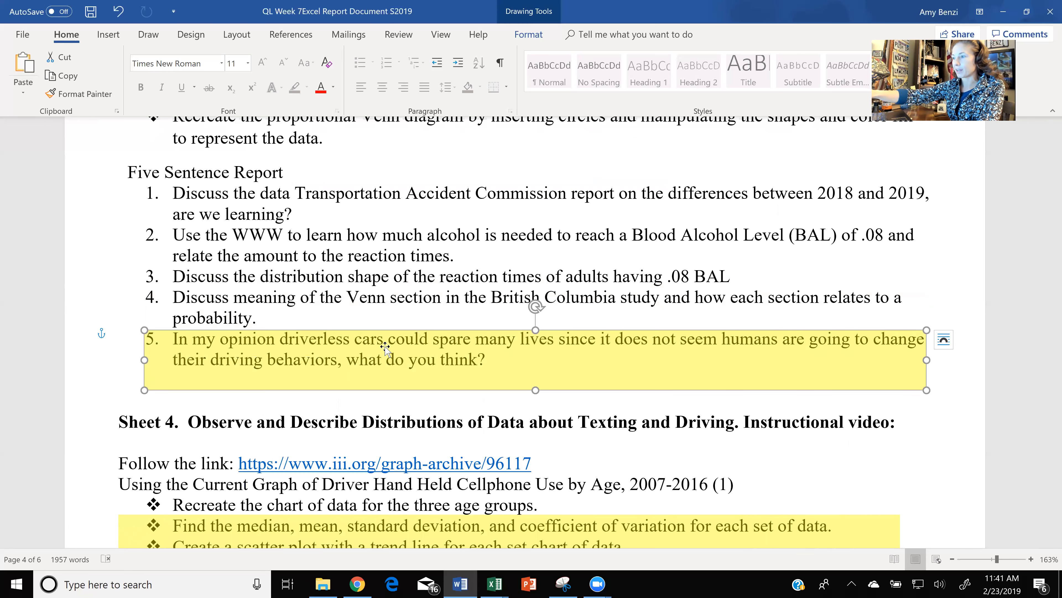
{"action": "left_click", "coordinate": [385, 346]}
- Switch to the Module 2 Excel workbook and open its Impaired Driving sheet
{"action": "scroll", "coordinate": [384, 346], "scroll_direction": "up", "scroll_amount": 2}
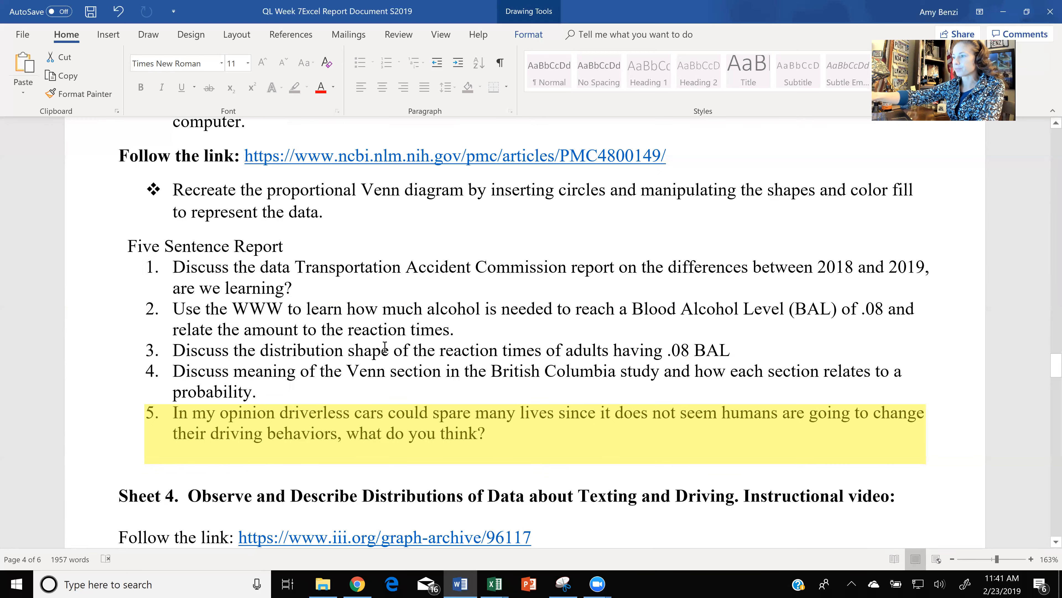
{"action": "scroll", "coordinate": [385, 346], "scroll_direction": "up", "scroll_amount": 3}
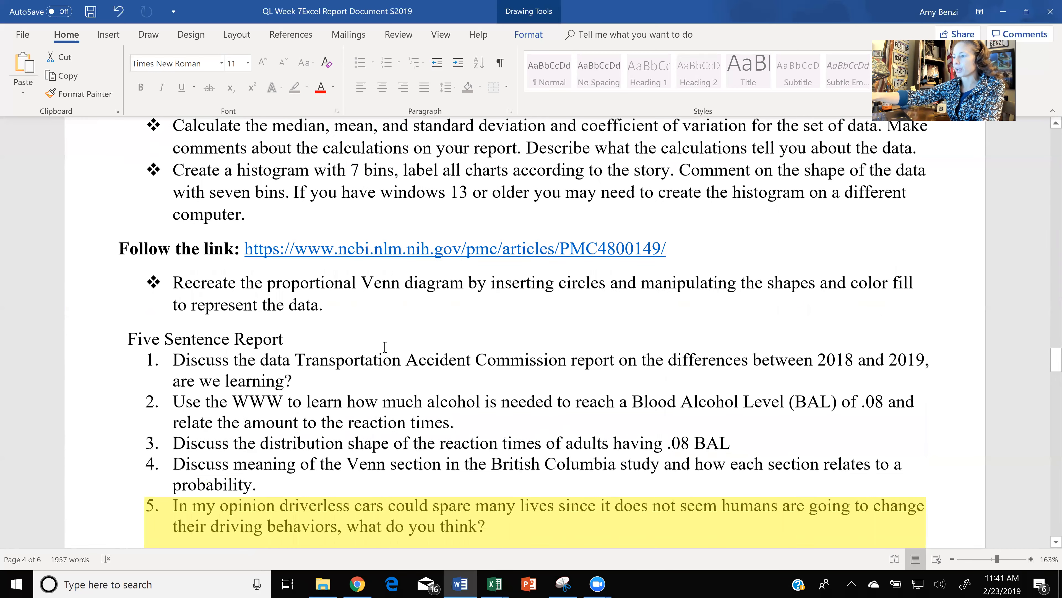
{"action": "scroll", "coordinate": [385, 346], "scroll_direction": "up", "scroll_amount": 1}
{"action": "scroll", "coordinate": [385, 346], "scroll_direction": "up", "scroll_amount": 10}
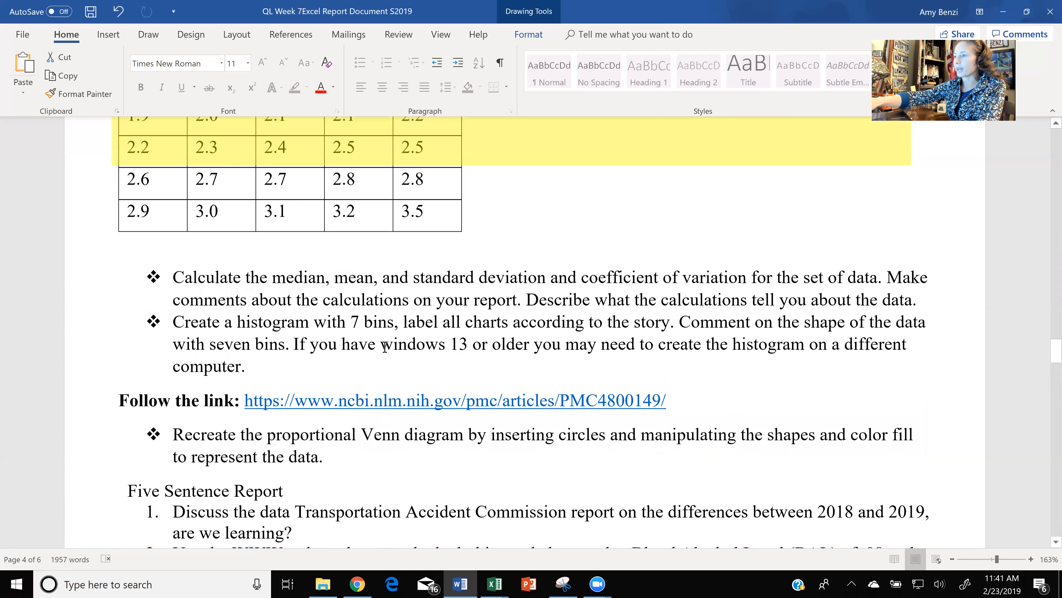
{"action": "scroll", "coordinate": [385, 347], "scroll_direction": "up", "scroll_amount": 8}
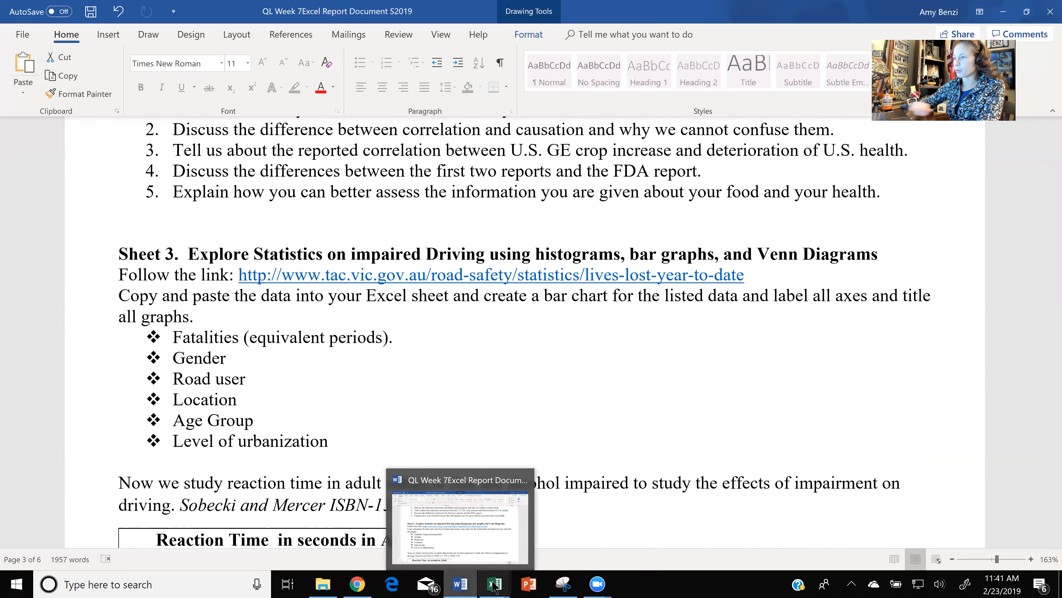
{"action": "mouse_move", "coordinate": [494, 585]}
{"action": "left_click", "coordinate": [529, 539]}
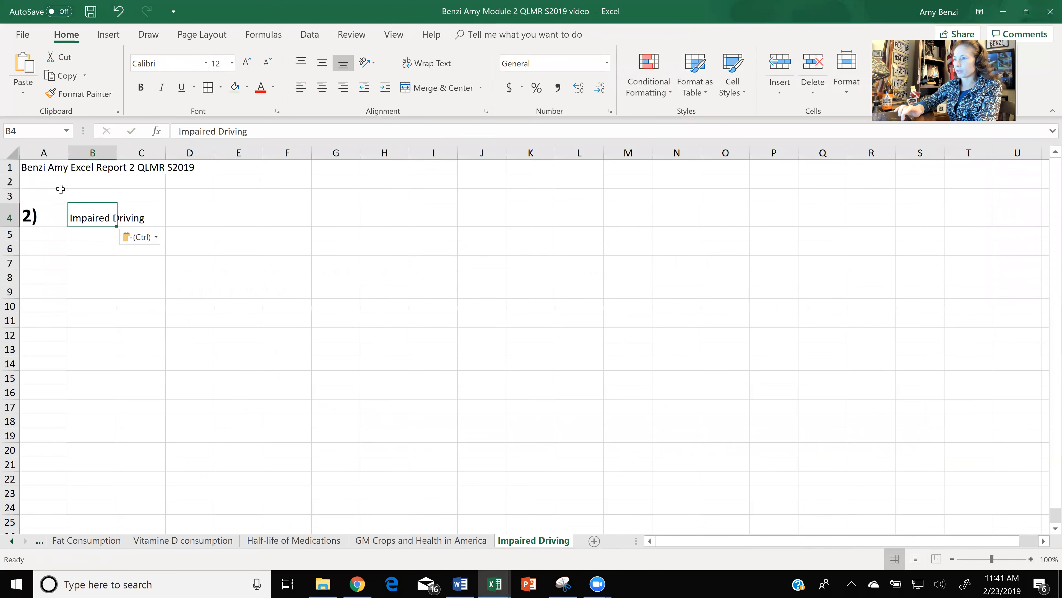
- Change the section number in cell A4, beside the Impaired Driving title, to 3)
{"action": "double_click", "coordinate": [30, 214]}
{"action": "key", "text": "BackSpace"}
{"action": "type", "text": "3"}
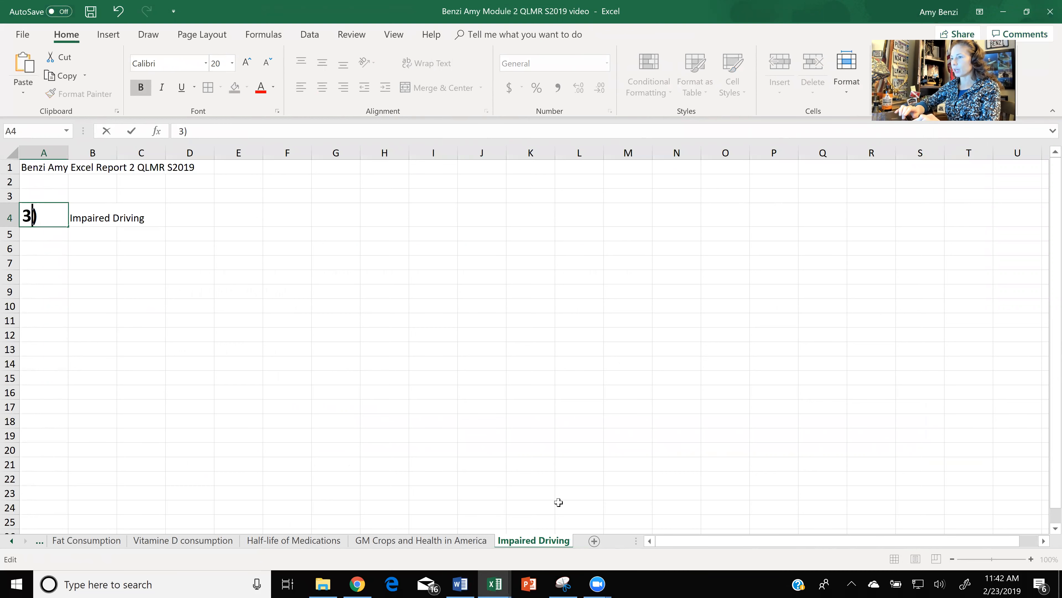
- Switch to Chrome and examine the fatalities, gender and road user tables on the TAC Lives Lost - Year to Date page
{"action": "left_click", "coordinate": [358, 584]}
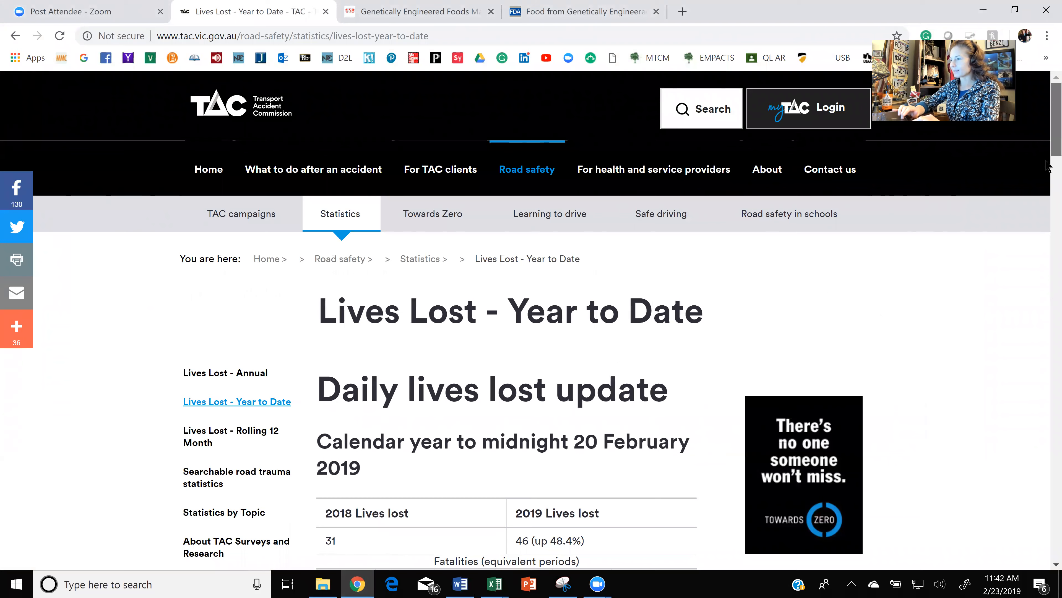
{"action": "scroll", "coordinate": [1047, 165], "scroll_direction": "down", "scroll_amount": 5}
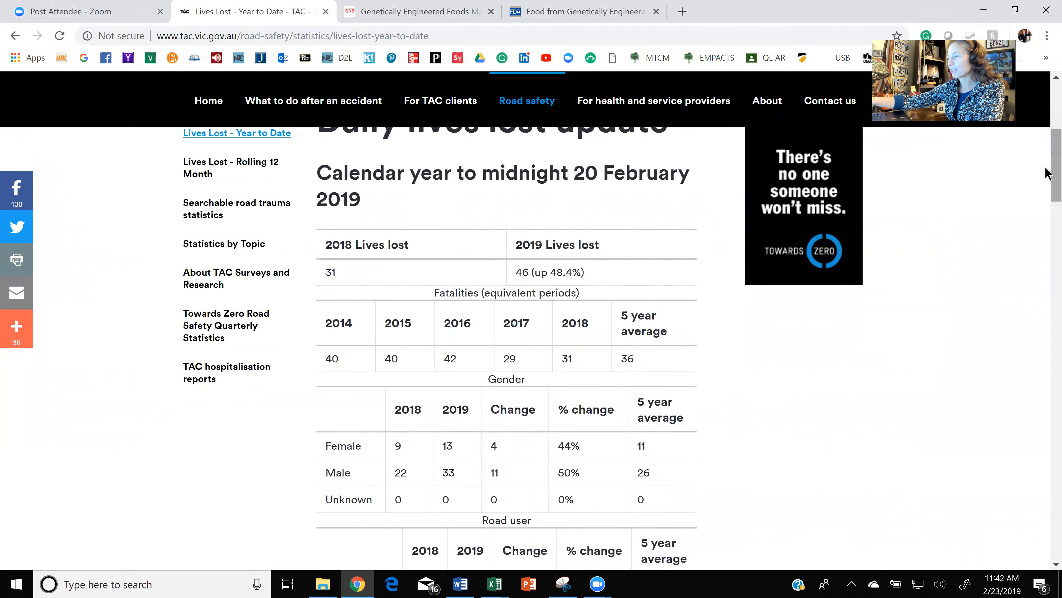
{"action": "scroll", "coordinate": [1047, 172], "scroll_direction": "down", "scroll_amount": 1}
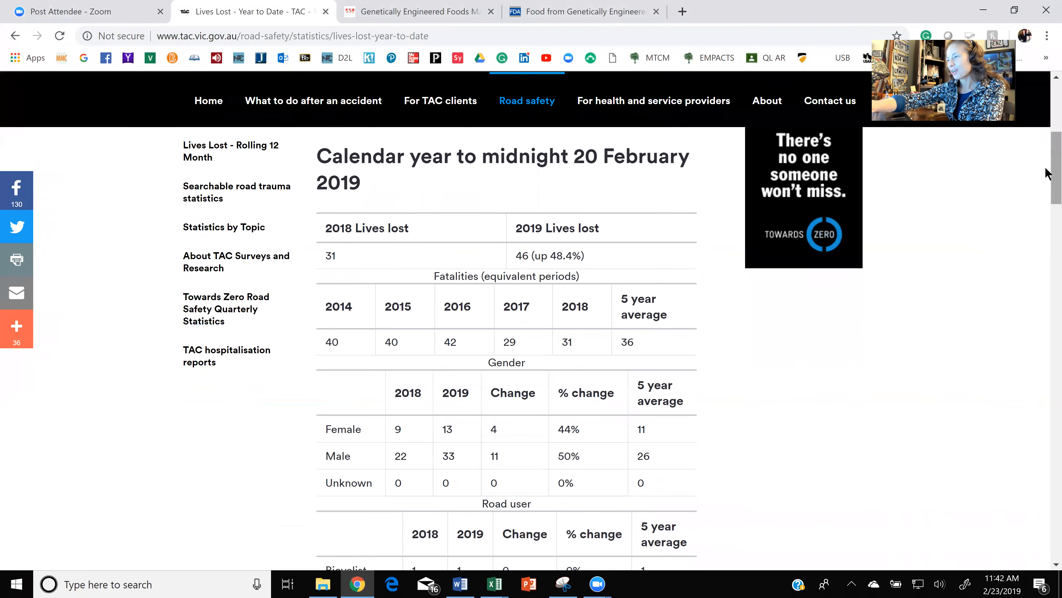
{"action": "scroll", "coordinate": [1047, 173], "scroll_direction": "down", "scroll_amount": 1}
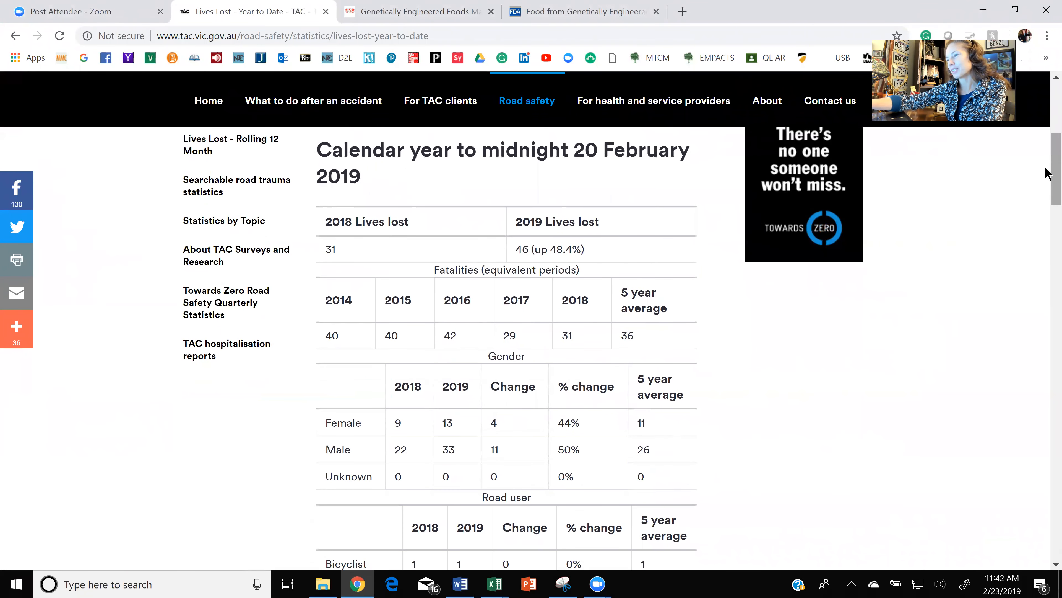
{"action": "scroll", "coordinate": [1047, 173], "scroll_direction": "up", "scroll_amount": 1}
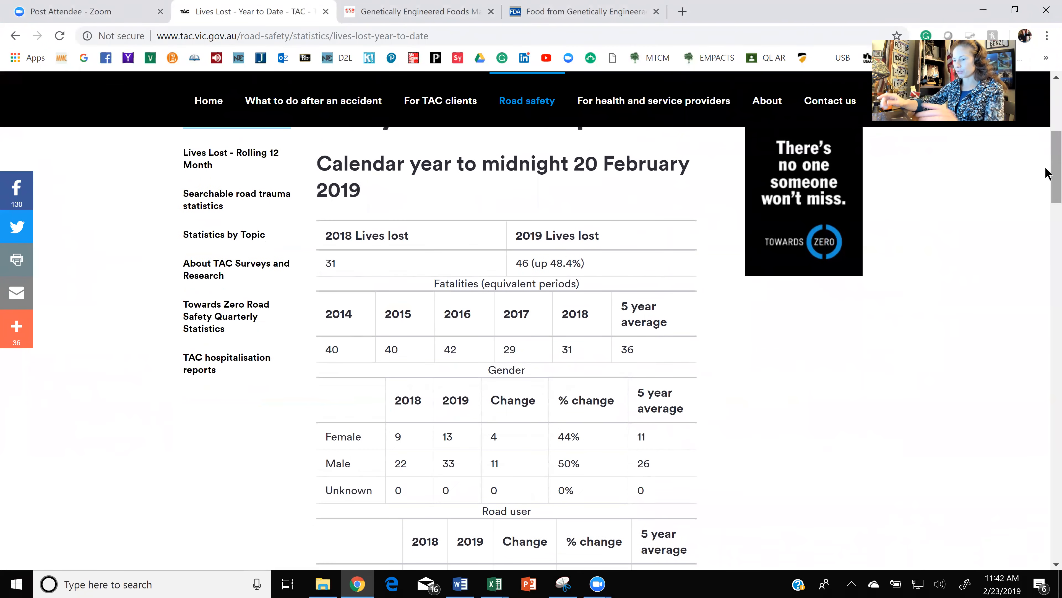
{"action": "key", "text": "ctrl+minus"}
{"action": "key", "text": "ctrl+minus"}
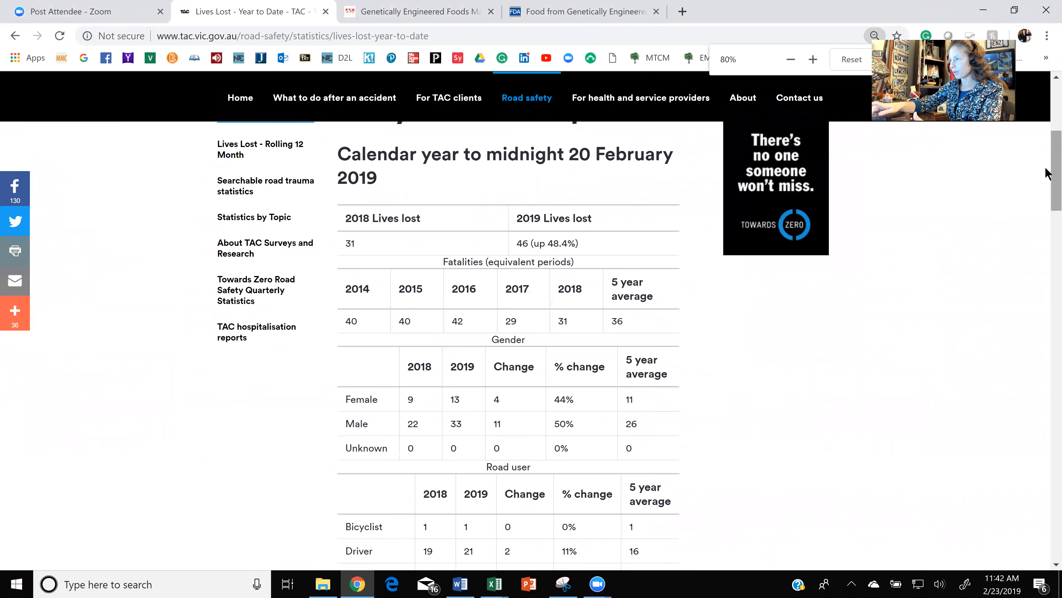
{"action": "key", "text": "ctrl+minus"}
{"action": "key", "text": "ctrl+minus"}
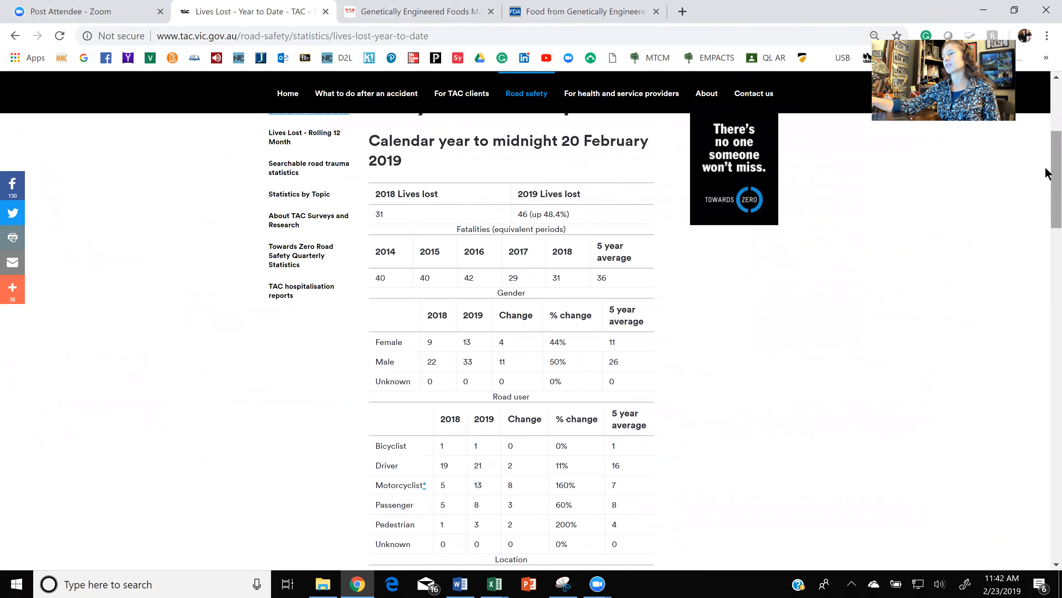
{"action": "scroll", "coordinate": [1045, 174], "scroll_direction": "down", "scroll_amount": 1}
{"action": "scroll", "coordinate": [1045, 174], "scroll_direction": "up", "scroll_amount": 1}
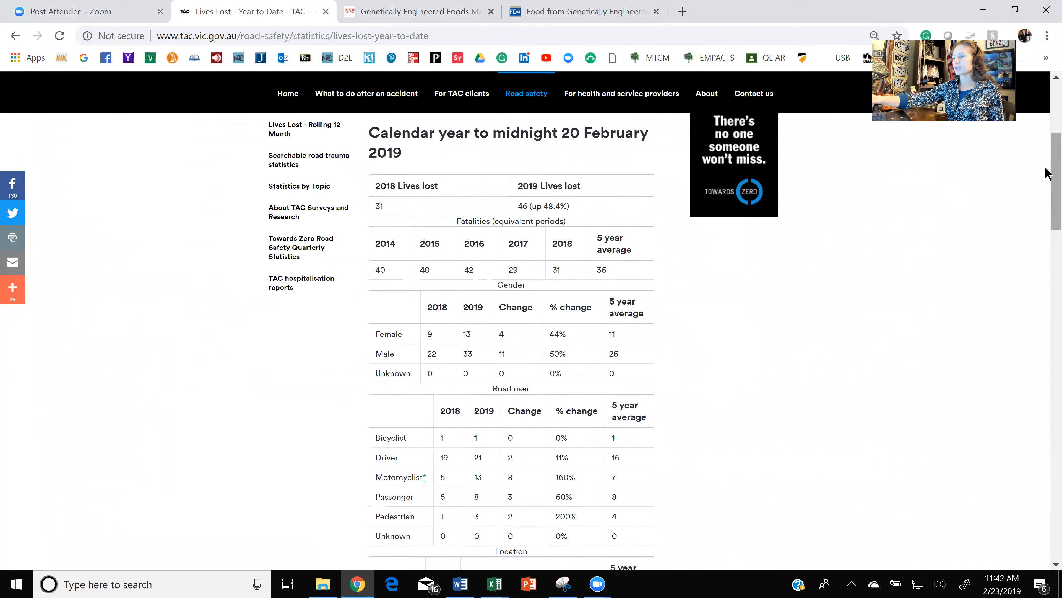
{"action": "scroll", "coordinate": [1045, 174], "scroll_direction": "up", "scroll_amount": 1}
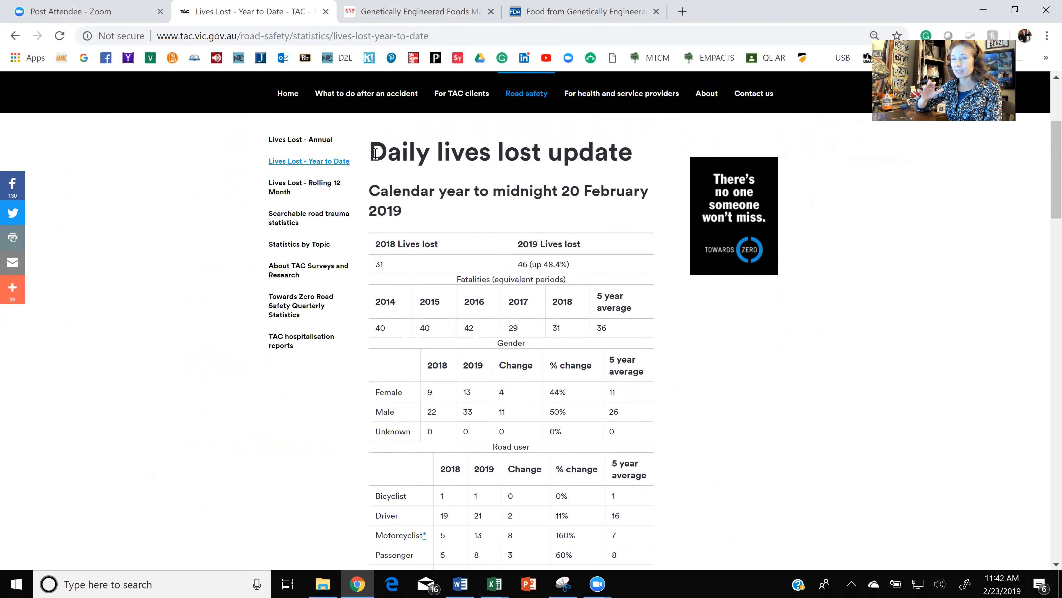
{"action": "scroll", "coordinate": [376, 153], "scroll_direction": "up", "scroll_amount": 6, "text": "ctrl"}
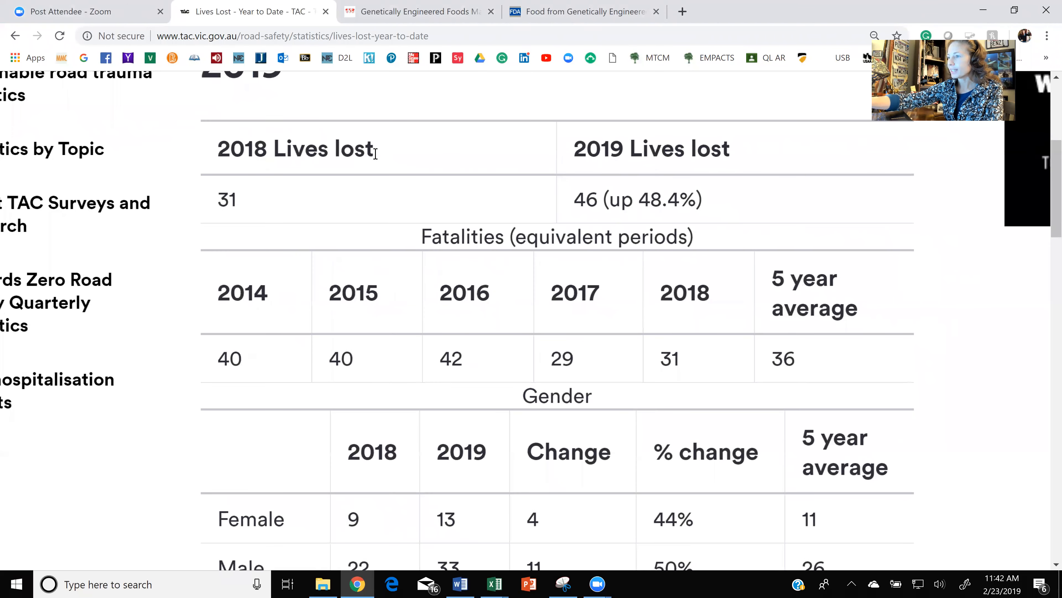
{"action": "scroll", "coordinate": [375, 153], "scroll_direction": "up", "scroll_amount": 1, "text": "ctrl"}
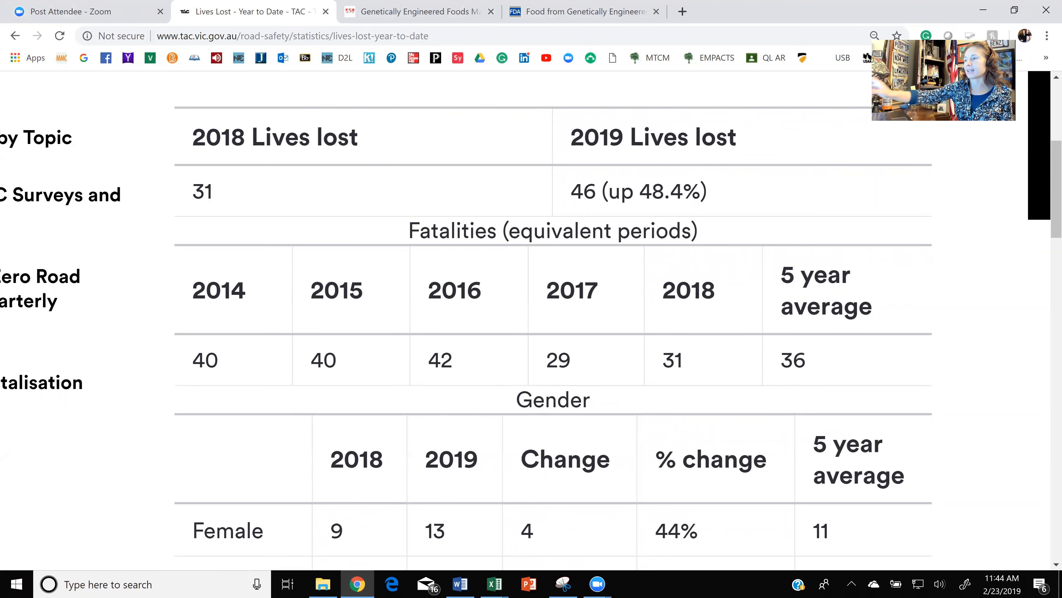
- Copy the TAC page content from the Daily lives lost update heading through the last table above the Disclaimer
{"action": "scroll", "coordinate": [431, 278], "scroll_direction": "down", "scroll_amount": 5}
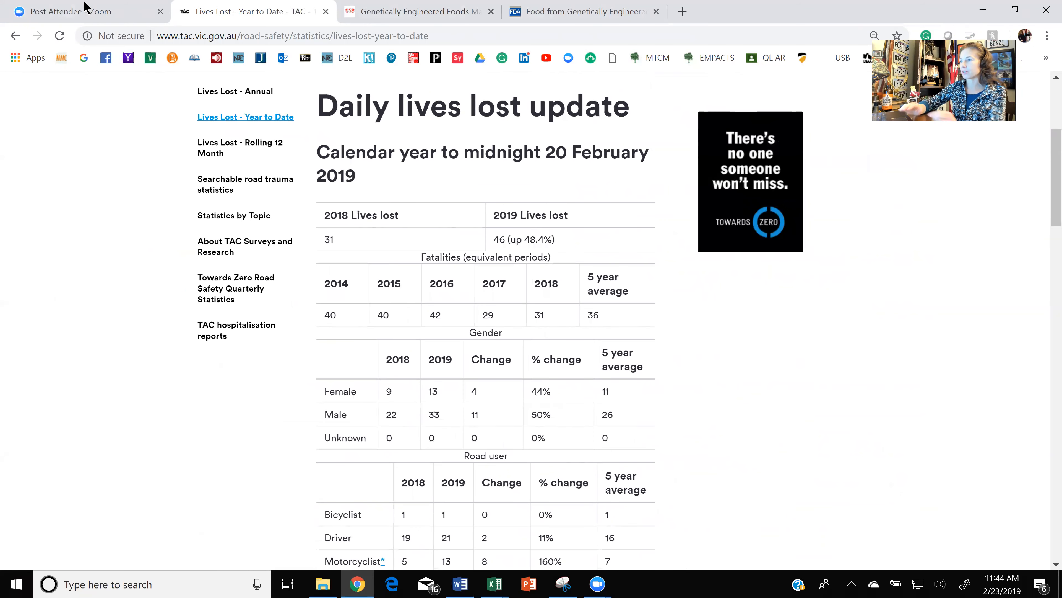
{"action": "left_click_drag", "start_coordinate": [320, 106], "coordinate": [677, 248]}
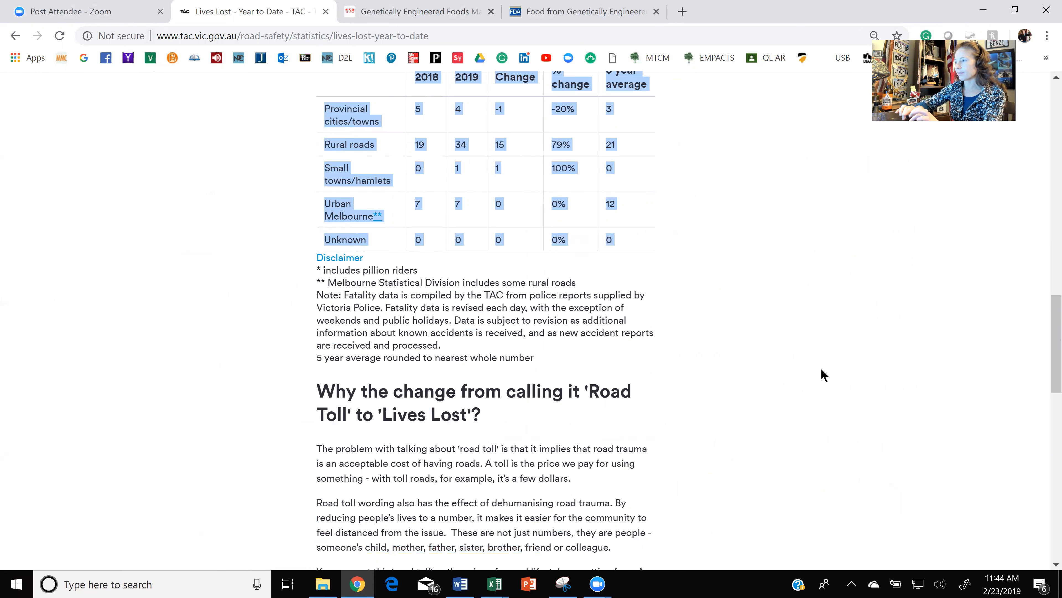
{"action": "left_click", "coordinate": [934, 285]}
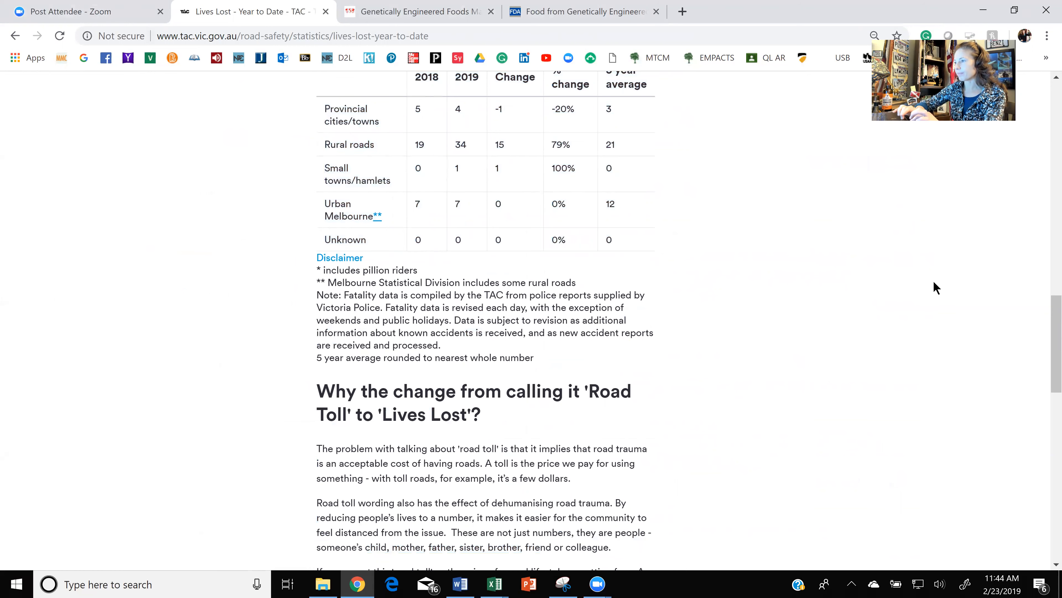
- Return to the Excel workbook and paste the copied TAC data at cell D7 of the Impaired Driving sheet
{"action": "left_click", "coordinate": [985, 13]}
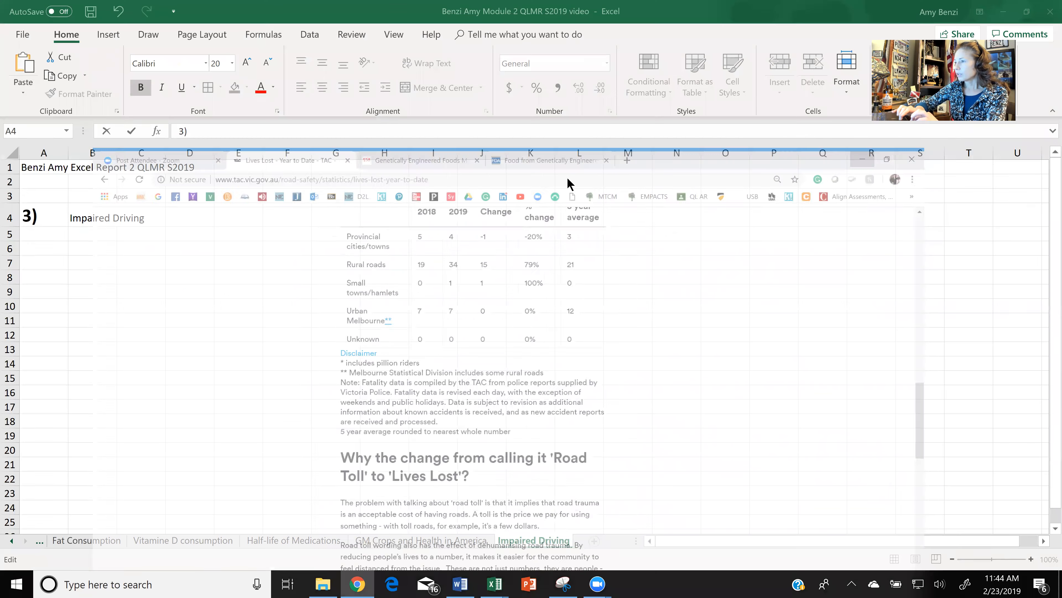
{"action": "left_click", "coordinate": [144, 264]}
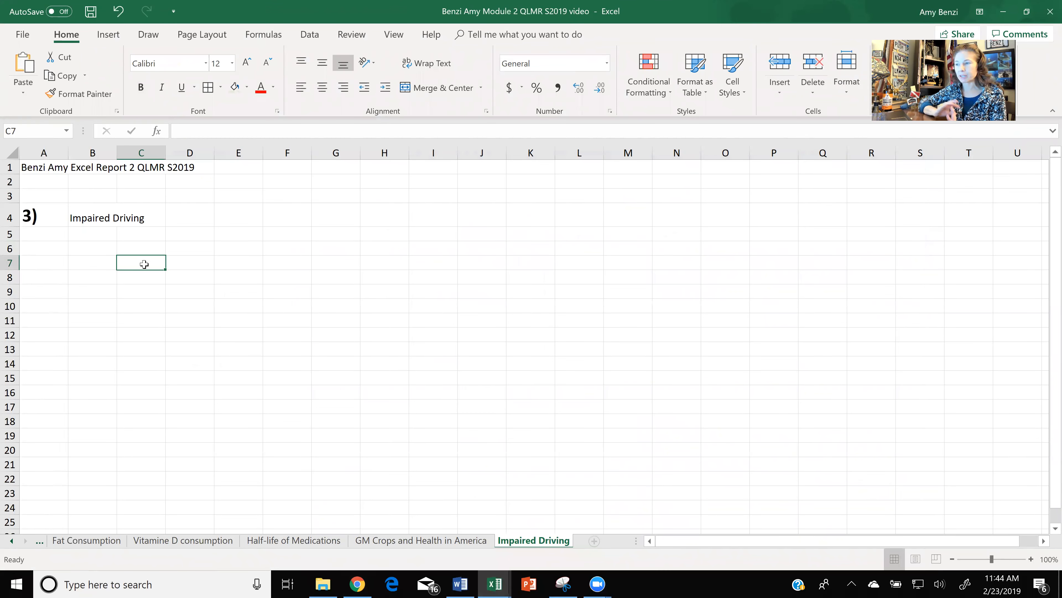
{"action": "double_click", "coordinate": [144, 264]}
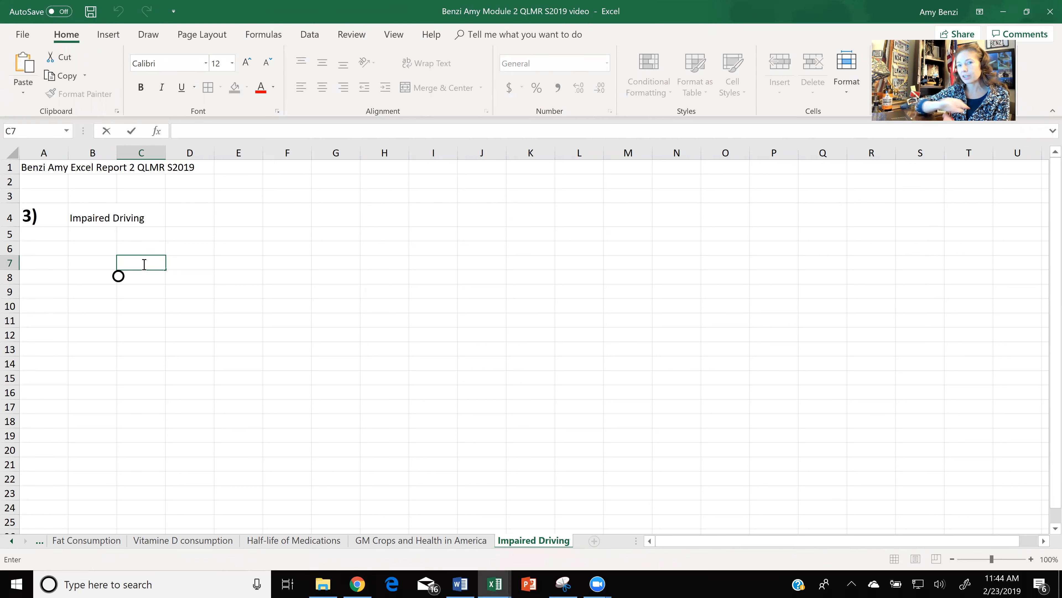
{"action": "left_click", "coordinate": [195, 266]}
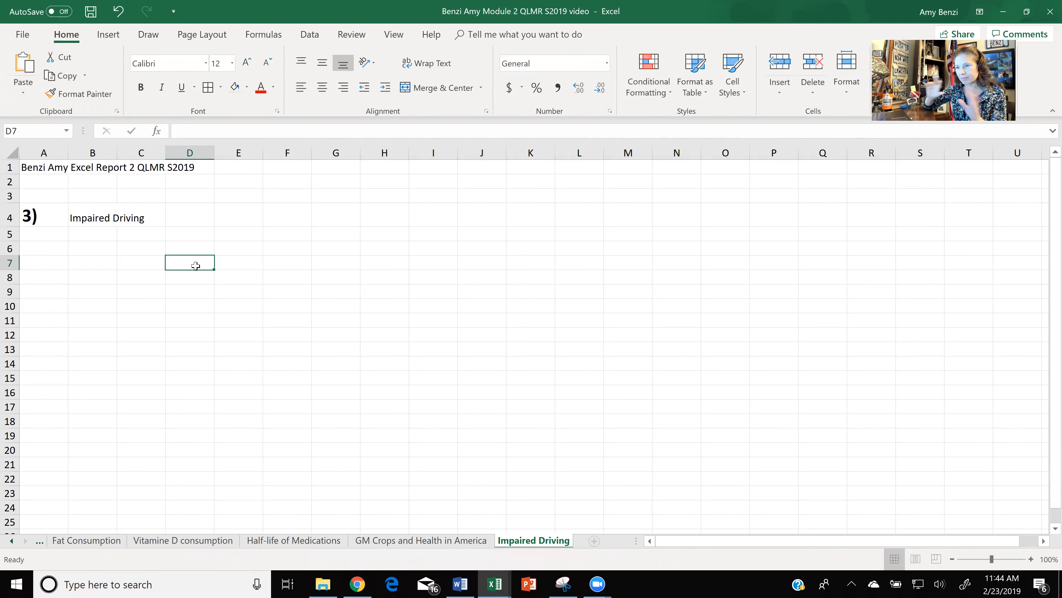
{"action": "key", "text": "ctrl+v"}
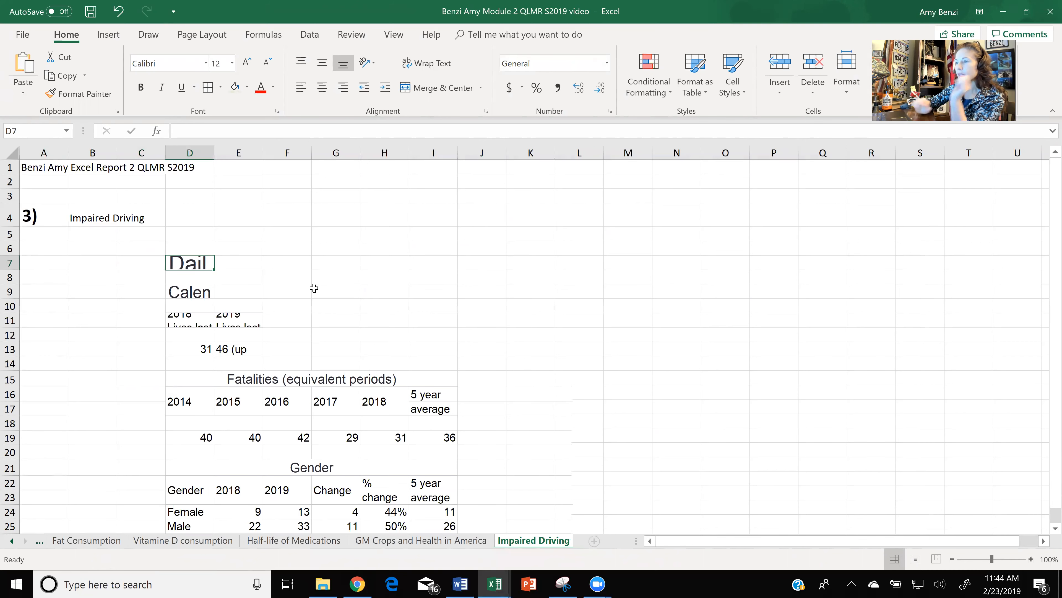
{"action": "left_click", "coordinate": [546, 361]}
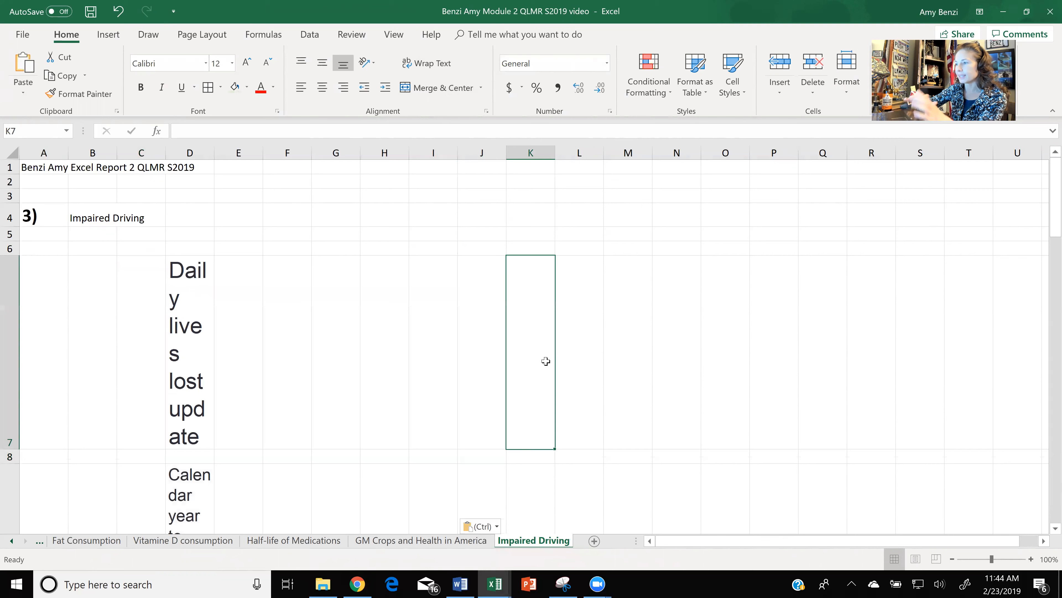
- Merge and center the Daily lives lost update title across D7:I7 and reduce row 7 to fit it
{"action": "scroll", "coordinate": [548, 335], "scroll_direction": "down", "scroll_amount": 1}
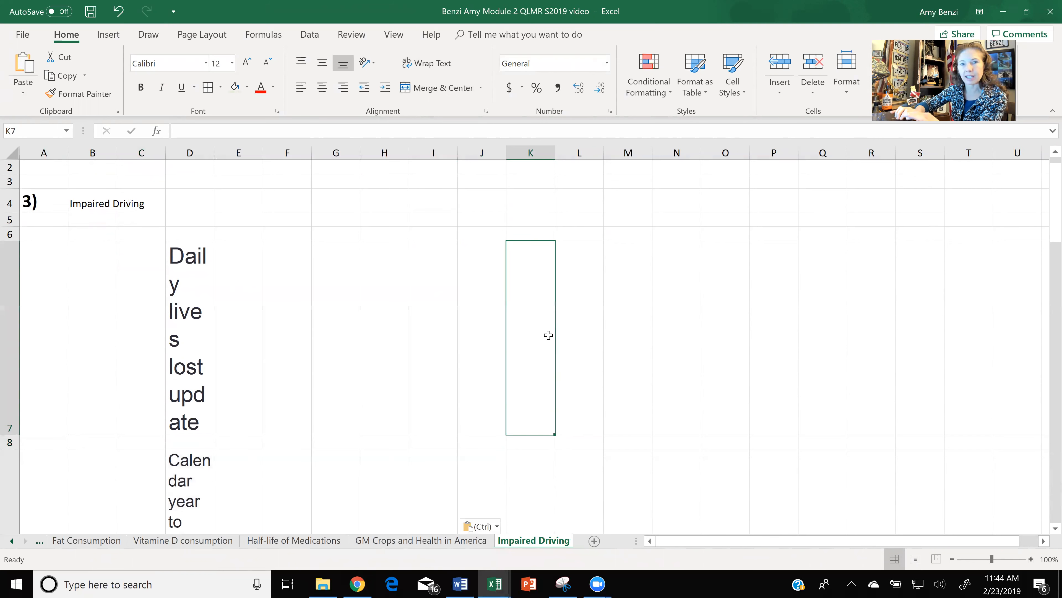
{"action": "left_click", "coordinate": [187, 303]}
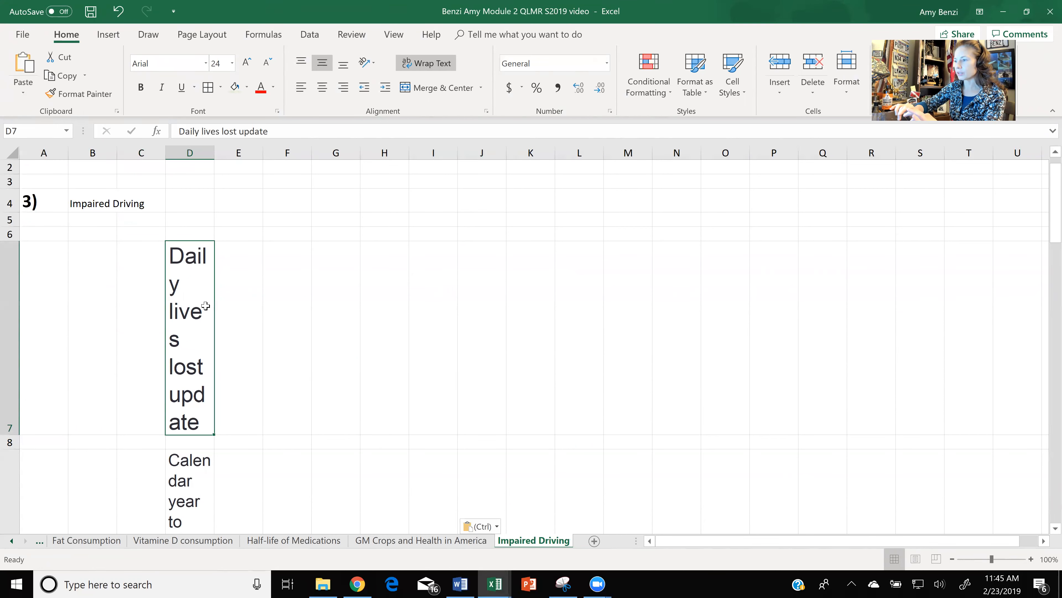
{"action": "scroll", "coordinate": [205, 306], "scroll_direction": "down", "scroll_amount": 3}
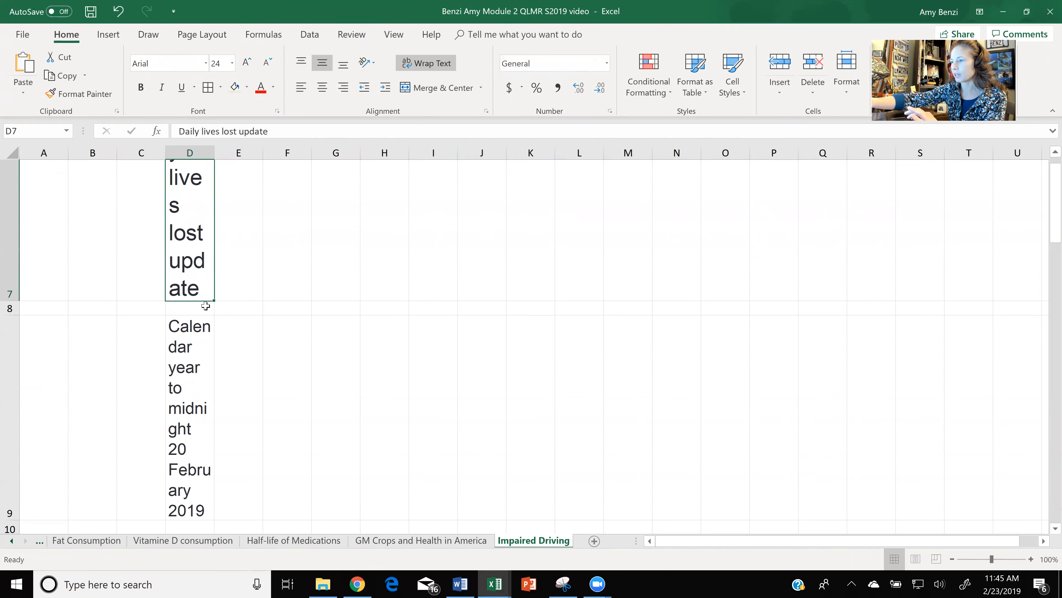
{"action": "scroll", "coordinate": [205, 306], "scroll_direction": "down", "scroll_amount": 3, "text": "ctrl"}
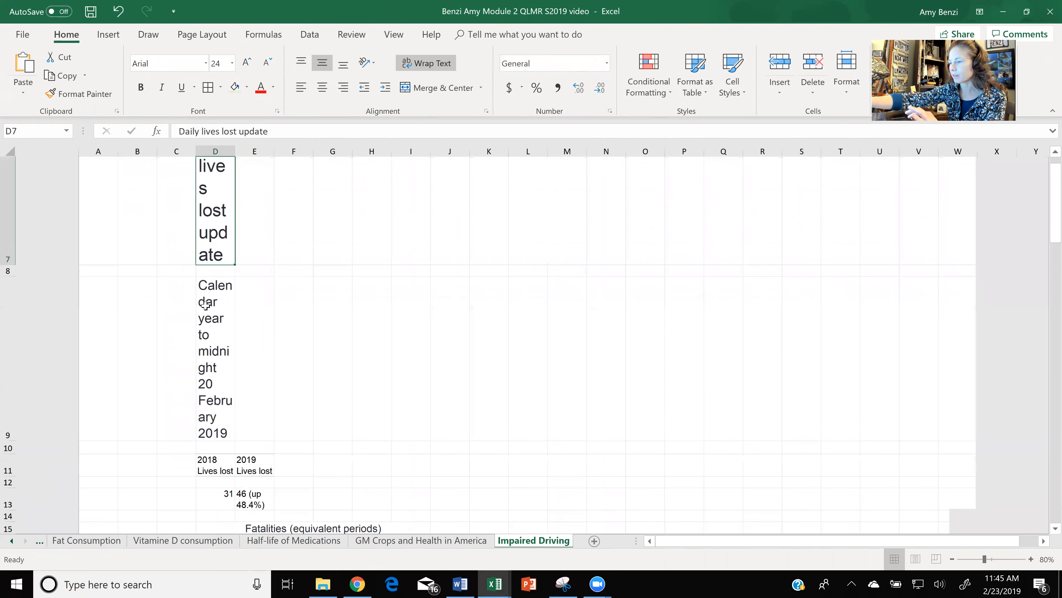
{"action": "scroll", "coordinate": [206, 306], "scroll_direction": "down", "scroll_amount": 2, "text": "ctrl"}
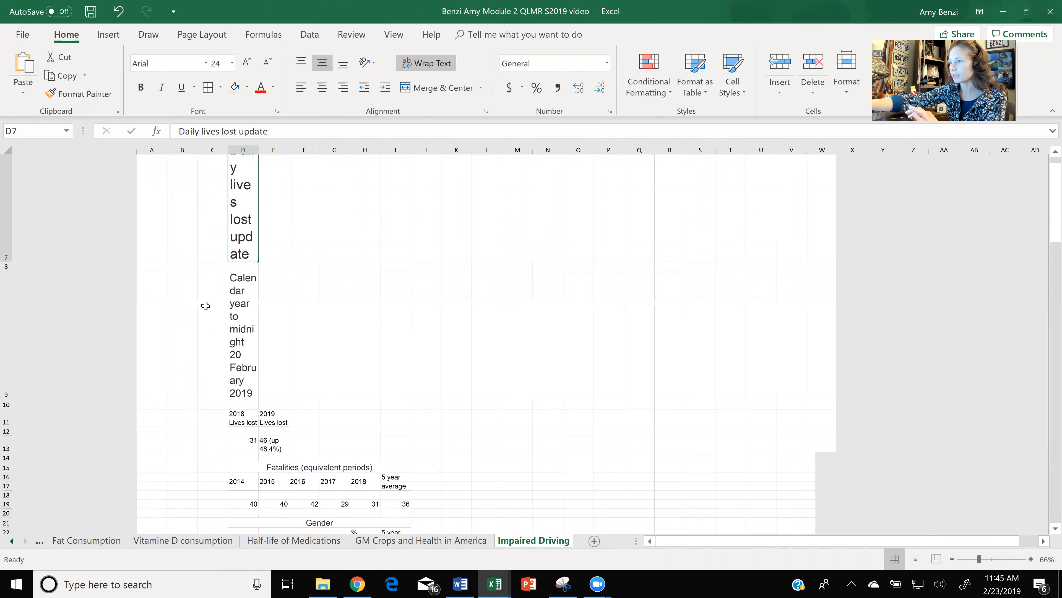
{"action": "scroll", "coordinate": [206, 306], "scroll_direction": "down", "scroll_amount": 1, "text": "ctrl"}
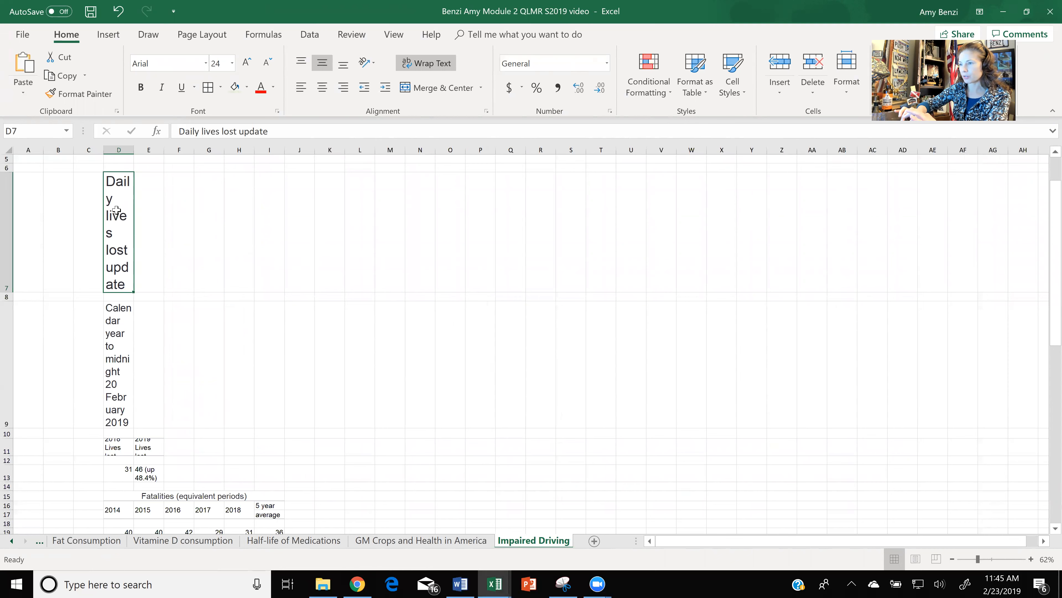
{"action": "left_click_drag", "start_coordinate": [116, 209], "coordinate": [259, 213]}
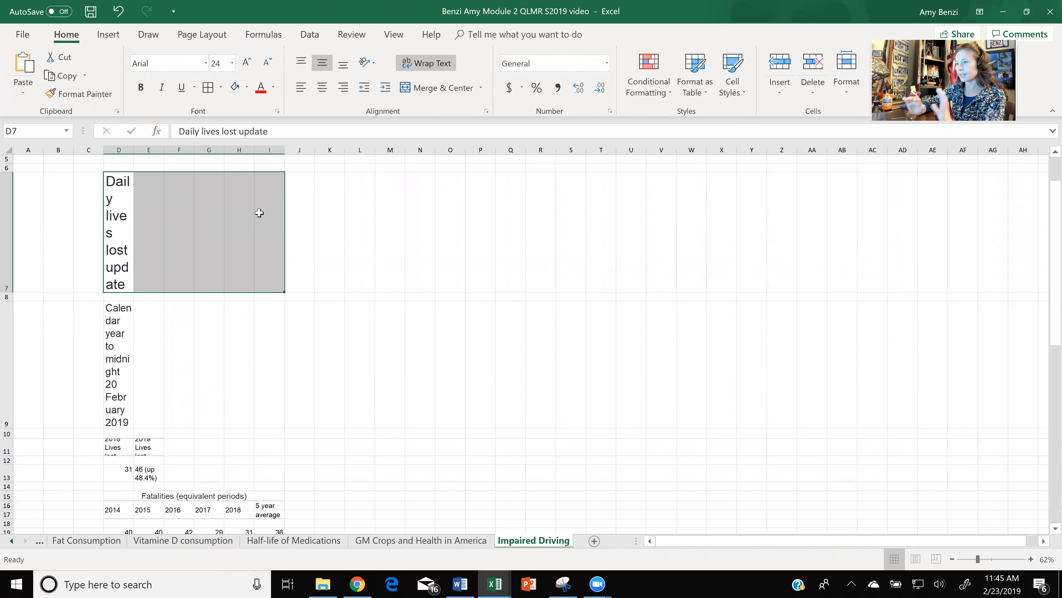
{"action": "left_click", "coordinate": [425, 87]}
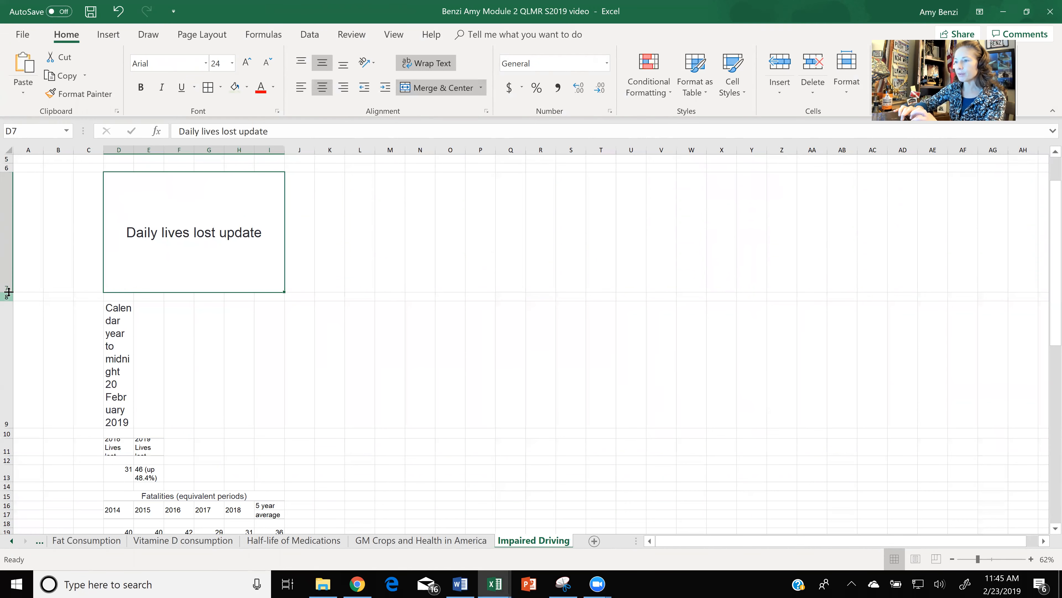
{"action": "left_click_drag", "start_coordinate": [8, 292], "coordinate": [5, 212]}
- Merge and center the Calendar year to midnight 20 February 2019 subtitle across D9:I9 and shorten row 9 to two text lines
{"action": "left_click", "coordinate": [115, 287]}
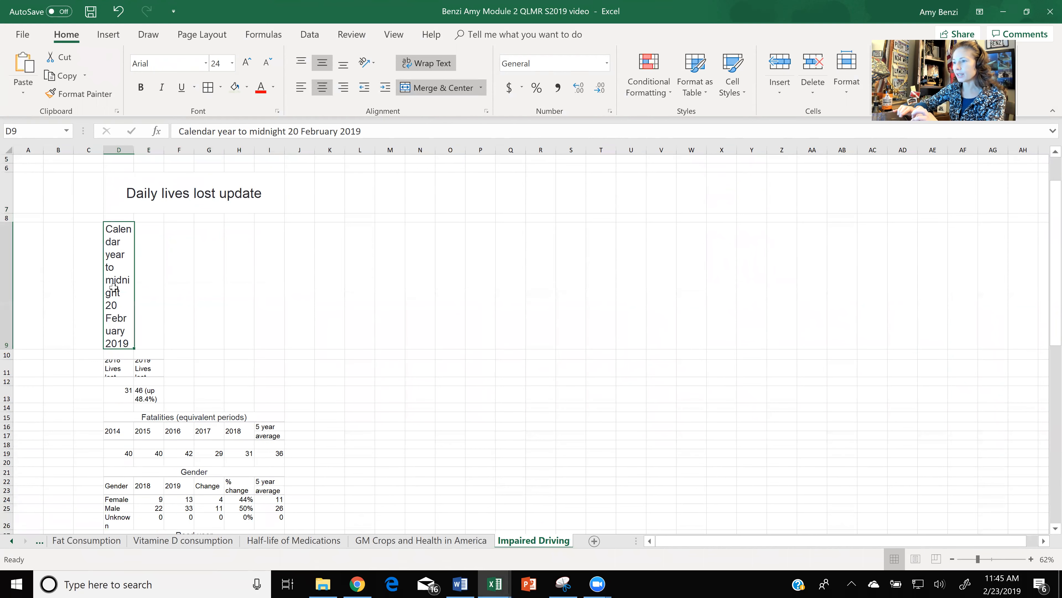
{"action": "left_click_drag", "start_coordinate": [244, 254], "coordinate": [263, 254]}
{"action": "left_click", "coordinate": [421, 86]}
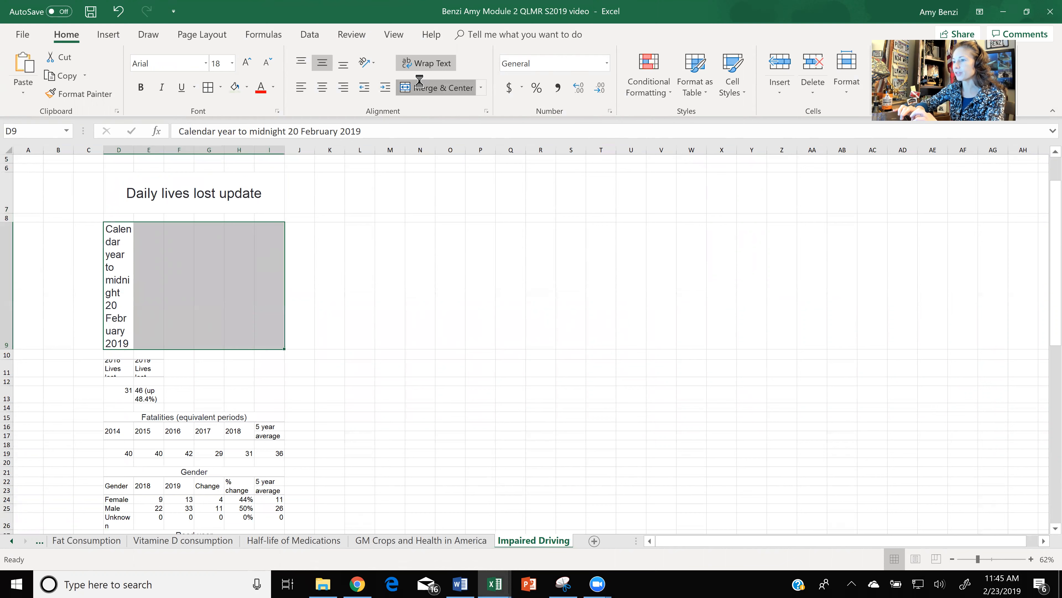
{"action": "left_click_drag", "start_coordinate": [7, 350], "coordinate": [7, 258]}
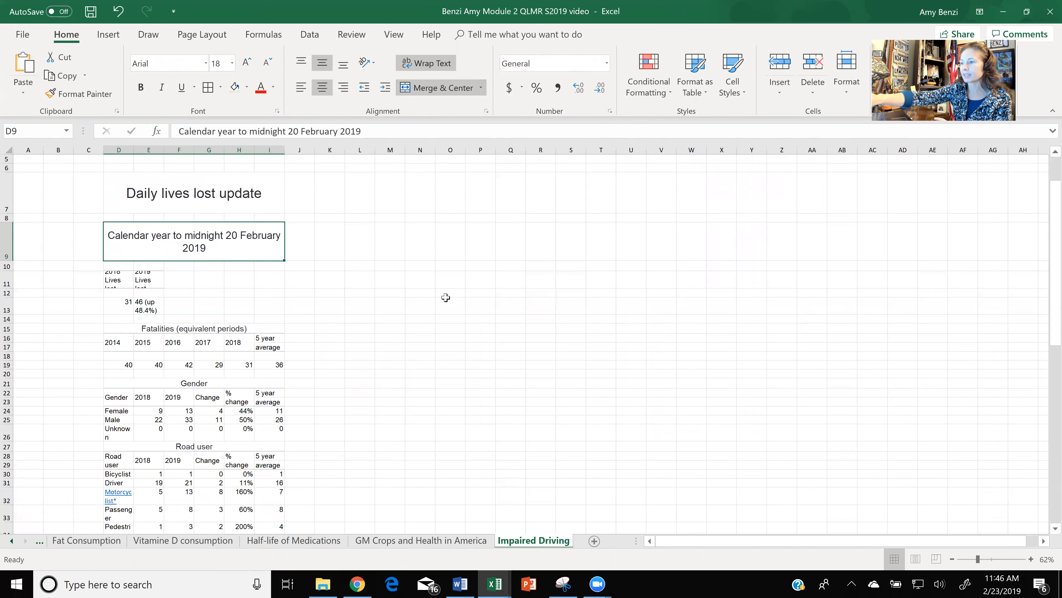
- Look through the pasted gender, road user, location and age group tables and select the Fatalities (equivalent periods) table
{"action": "scroll", "coordinate": [446, 297], "scroll_direction": "down", "scroll_amount": 2}
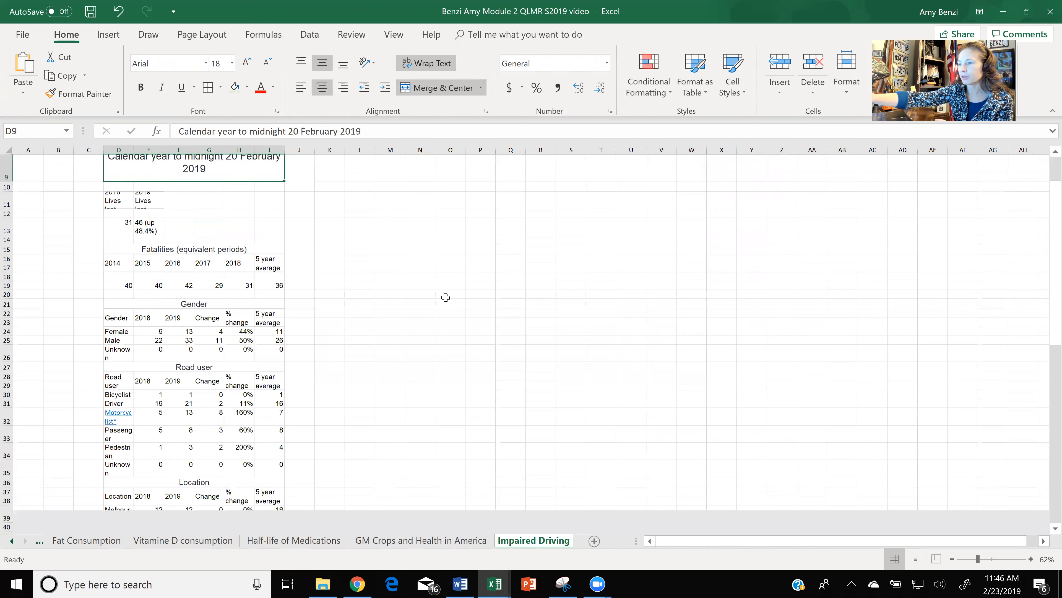
{"action": "scroll", "coordinate": [446, 298], "scroll_direction": "down", "scroll_amount": 2}
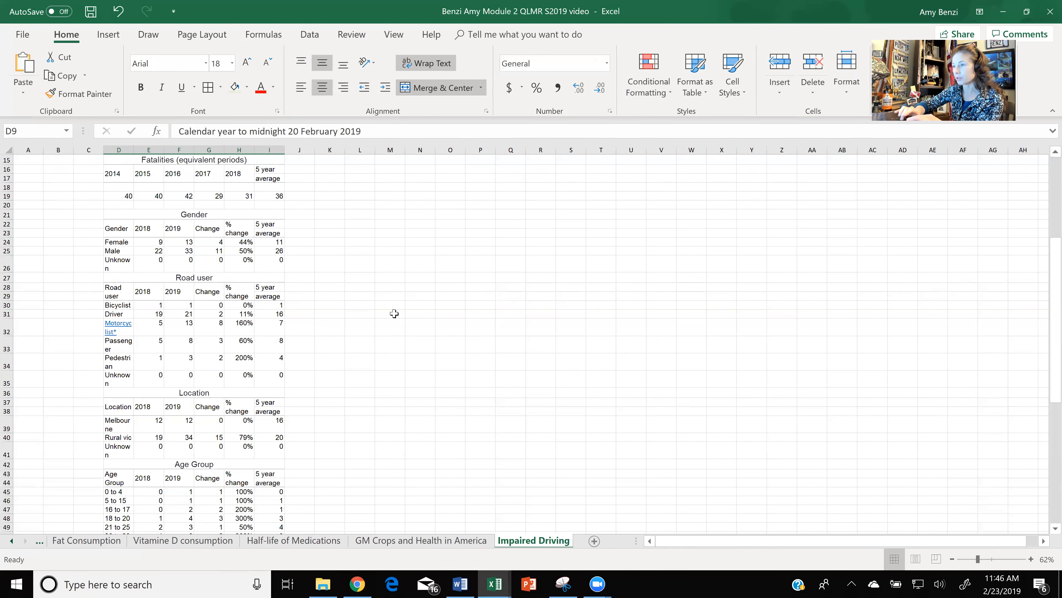
{"action": "scroll", "coordinate": [394, 313], "scroll_direction": "up", "scroll_amount": 1}
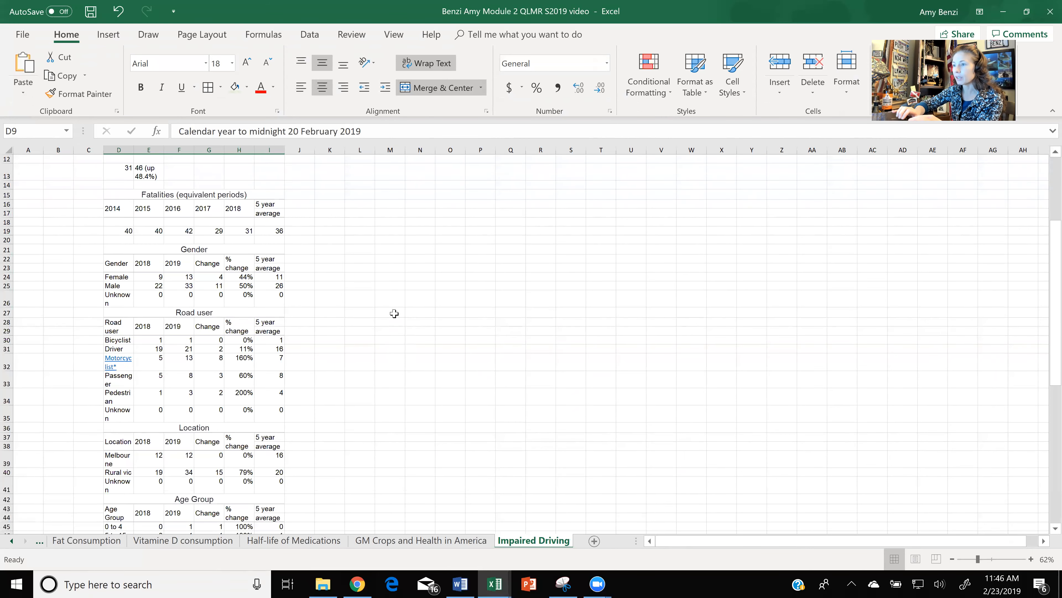
{"action": "scroll", "coordinate": [394, 314], "scroll_direction": "up", "scroll_amount": 1}
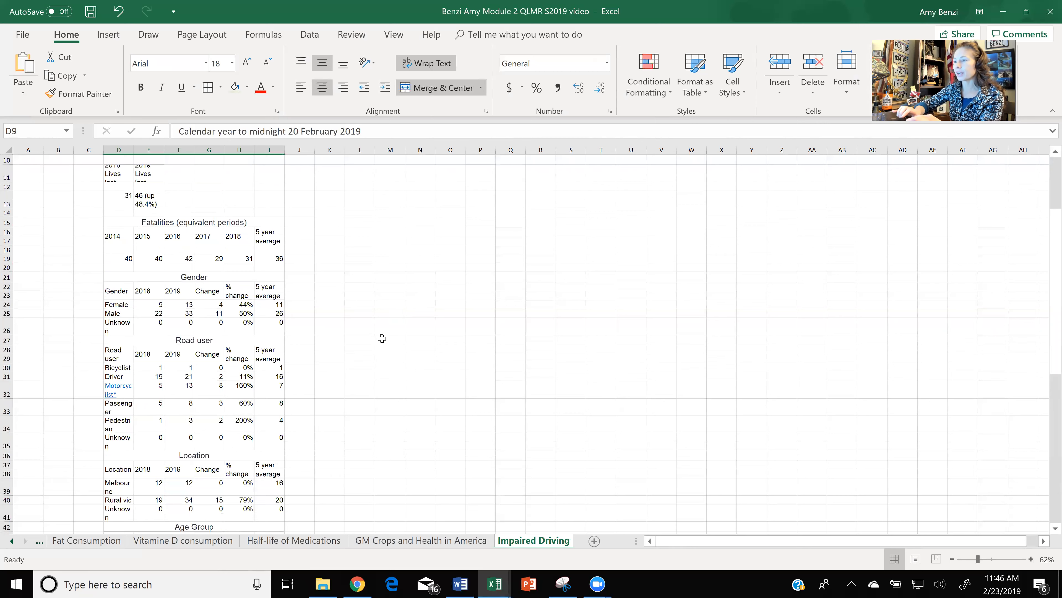
{"action": "scroll", "coordinate": [382, 338], "scroll_direction": "up", "scroll_amount": 1}
{"action": "left_click", "coordinate": [123, 220]}
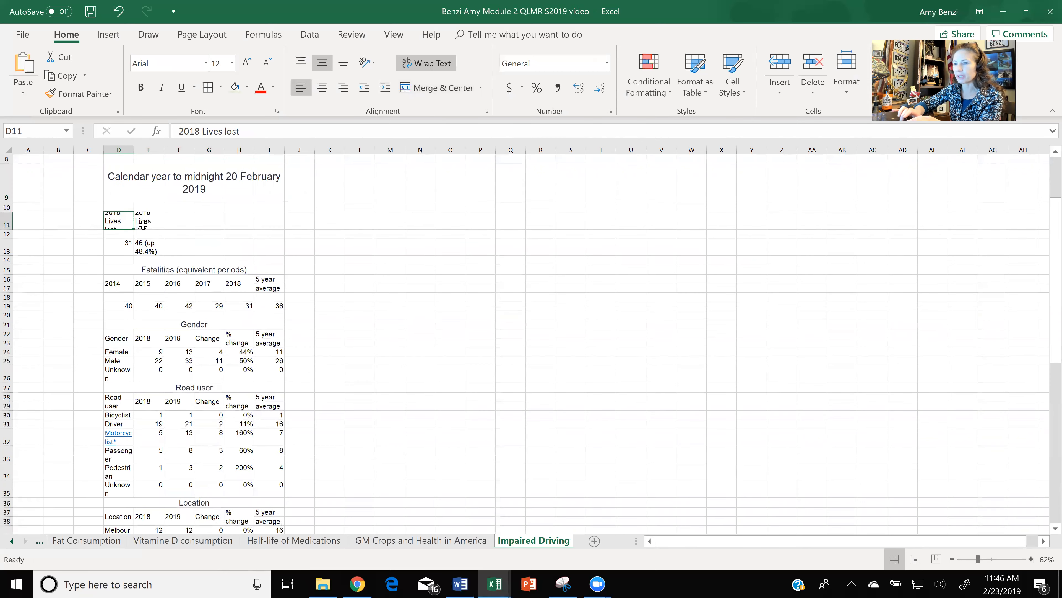
{"action": "left_click", "coordinate": [146, 268]}
{"action": "left_click_drag", "start_coordinate": [147, 268], "coordinate": [187, 310]}
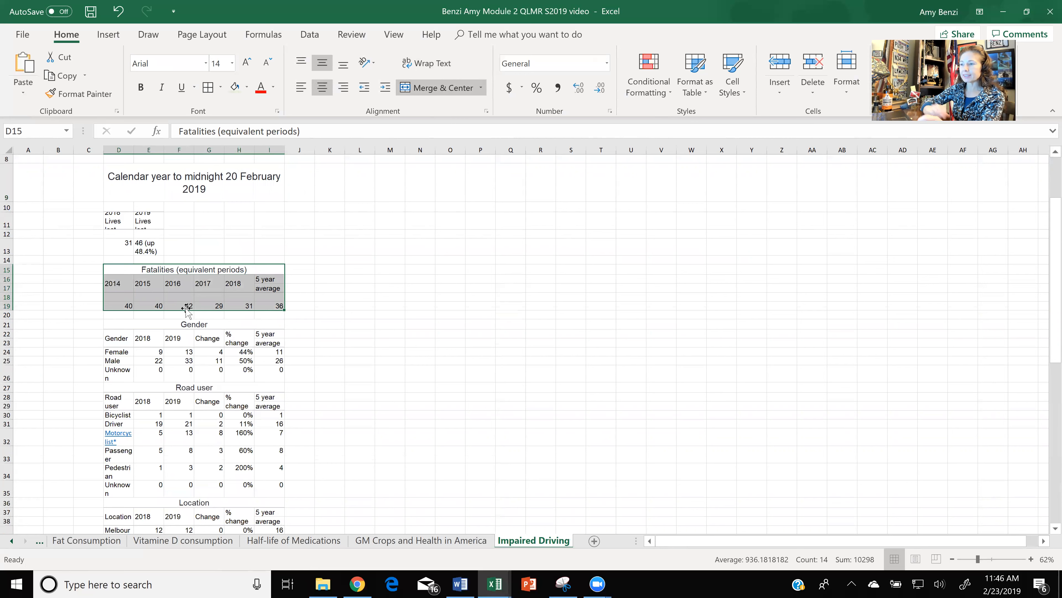
{"action": "mouse_move", "coordinate": [180, 264]}
{"action": "left_mouse_down"}
{"action": "mouse_move", "coordinate": [372, 275]}
{"action": "mouse_move", "coordinate": [391, 264]}
{"action": "mouse_move", "coordinate": [152, 280]}
{"action": "mouse_move", "coordinate": [176, 271]}
{"action": "left_mouse_up"}
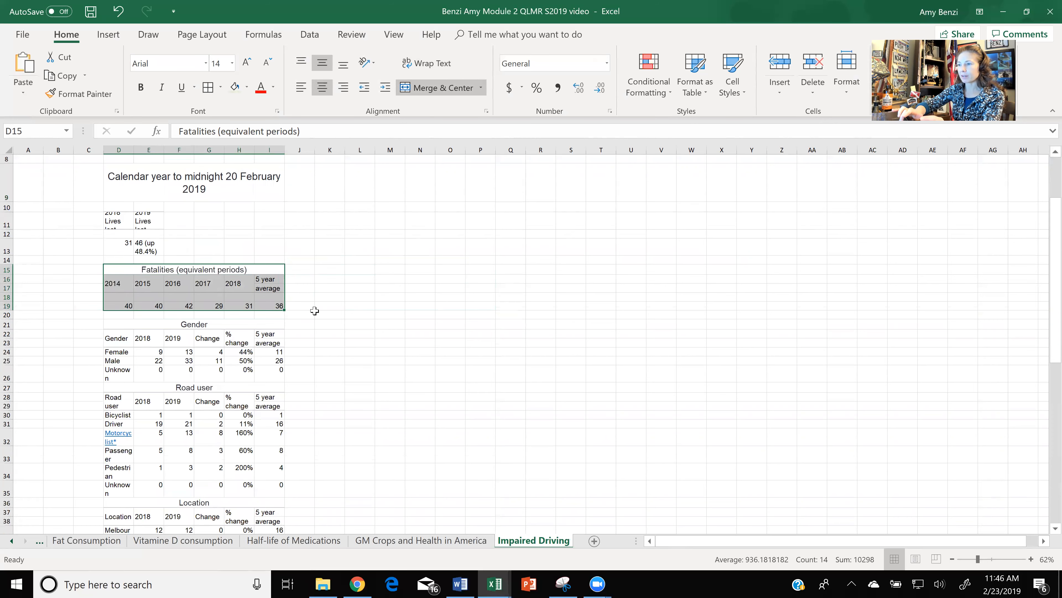
- Move the Fatalities (equivalent periods) table from D15:I19 to J15:O19 and apply all borders to it
{"action": "scroll", "coordinate": [315, 310], "scroll_direction": "up", "scroll_amount": 3, "text": "ctrl"}
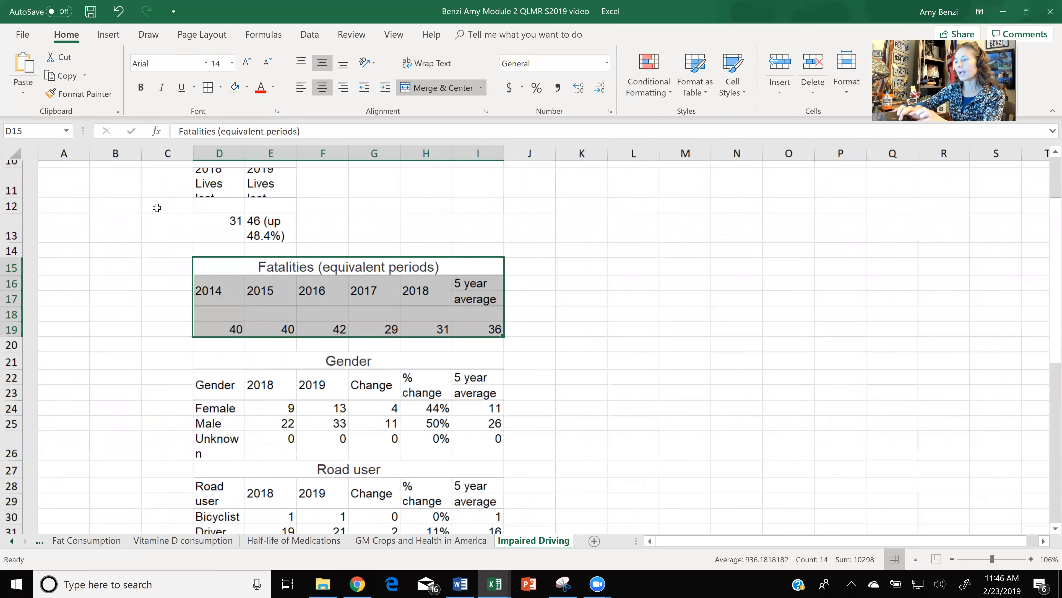
{"action": "left_click", "coordinate": [165, 245]}
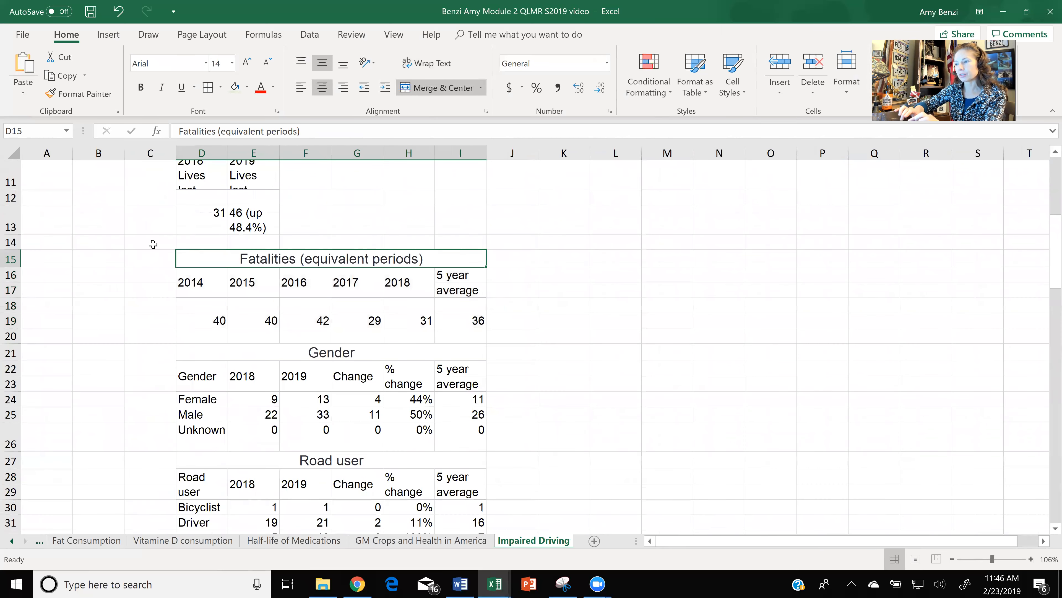
{"action": "left_click", "coordinate": [185, 259]}
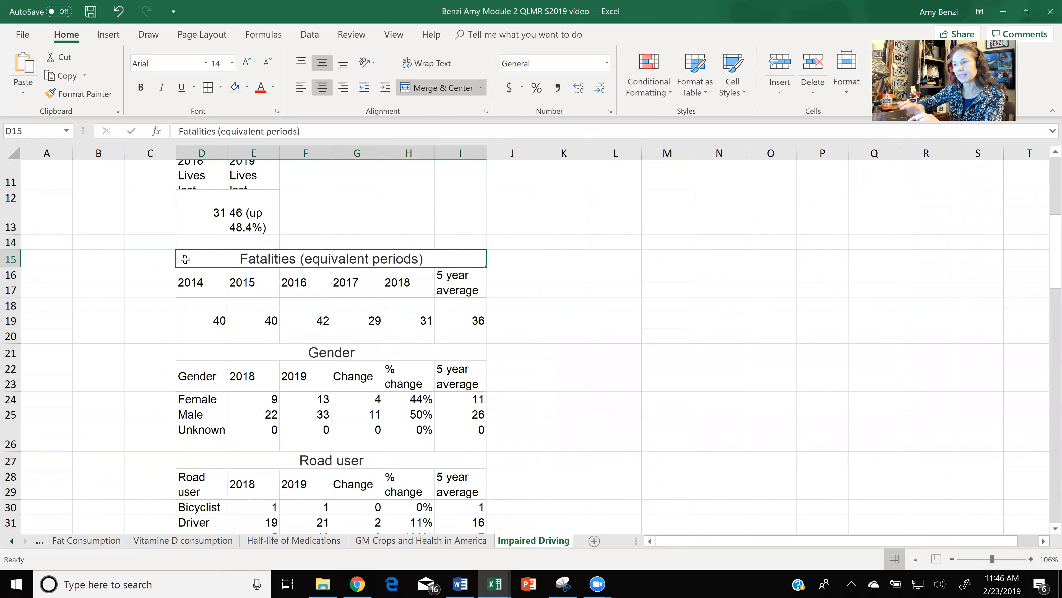
{"action": "double_click", "coordinate": [185, 259]}
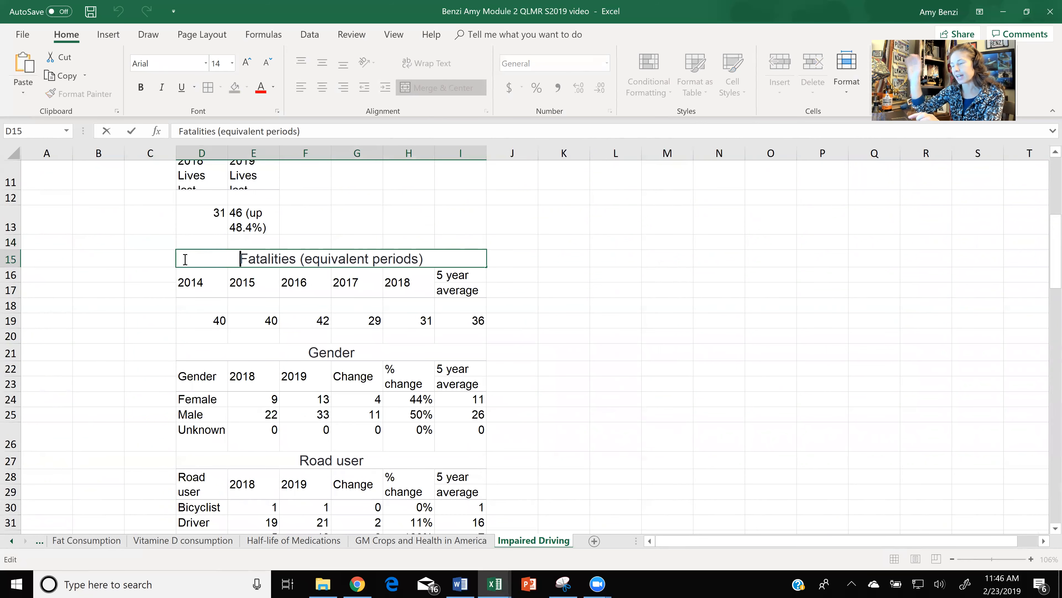
{"action": "left_click", "coordinate": [166, 239]}
{"action": "left_click_drag", "start_coordinate": [189, 261], "coordinate": [379, 326]}
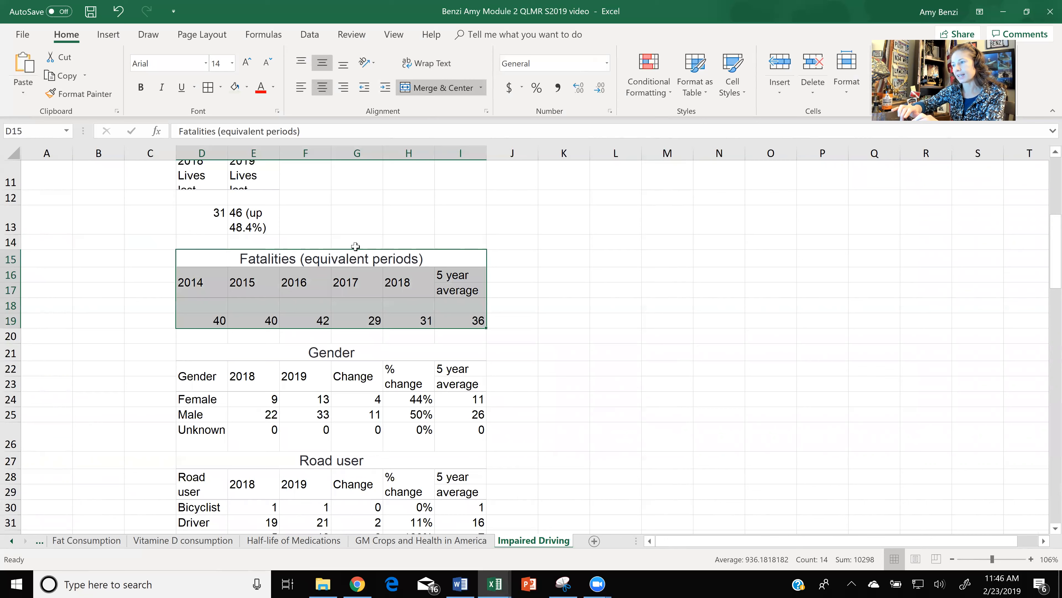
{"action": "left_click_drag", "start_coordinate": [355, 247], "coordinate": [662, 255]}
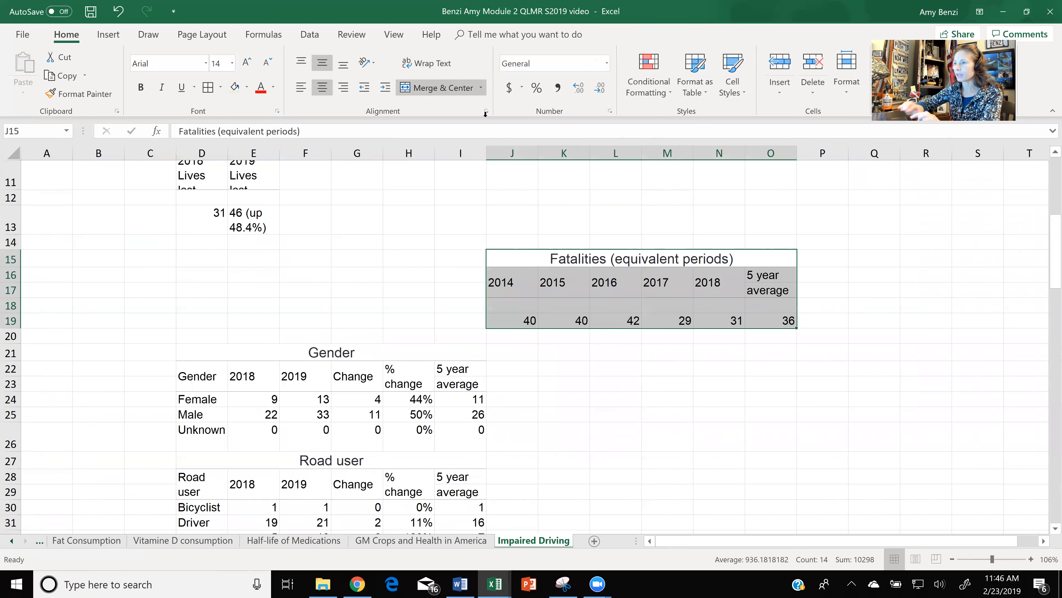
{"action": "left_click", "coordinate": [208, 87]}
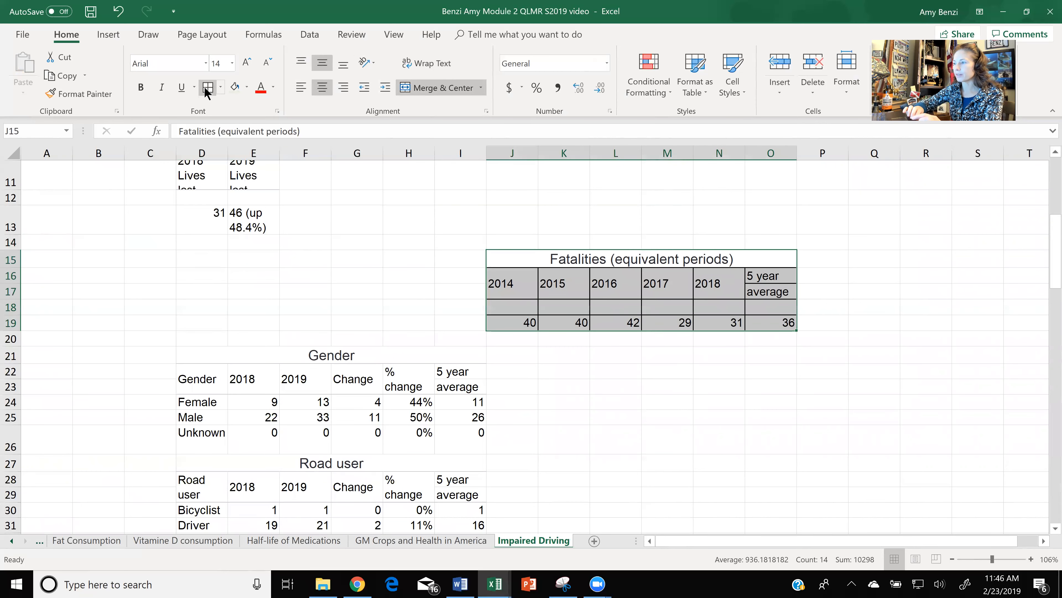
{"action": "scroll", "coordinate": [393, 149], "scroll_direction": "down", "scroll_amount": 4}
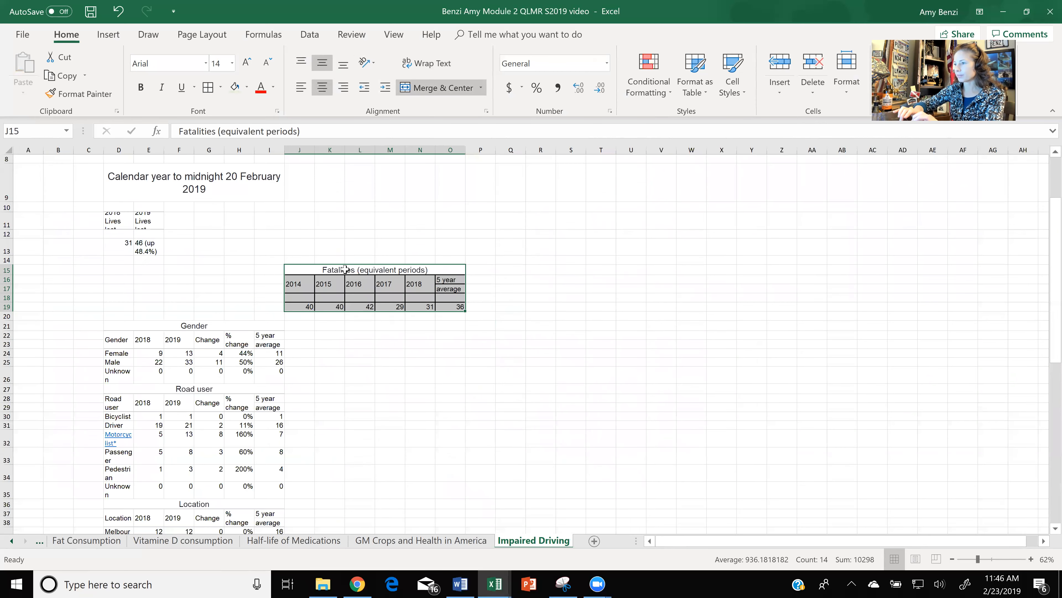
- Fill the Fatalities (equivalent periods) title light green and the year and average header cells J16:O17 light orange
{"action": "left_click", "coordinate": [345, 269]}
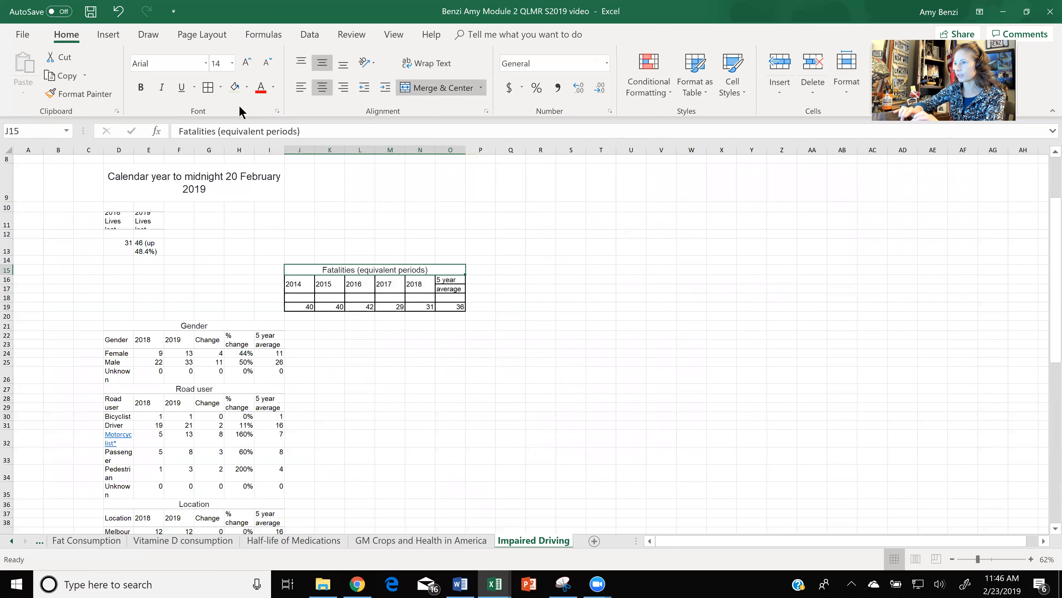
{"action": "left_click", "coordinate": [234, 87]}
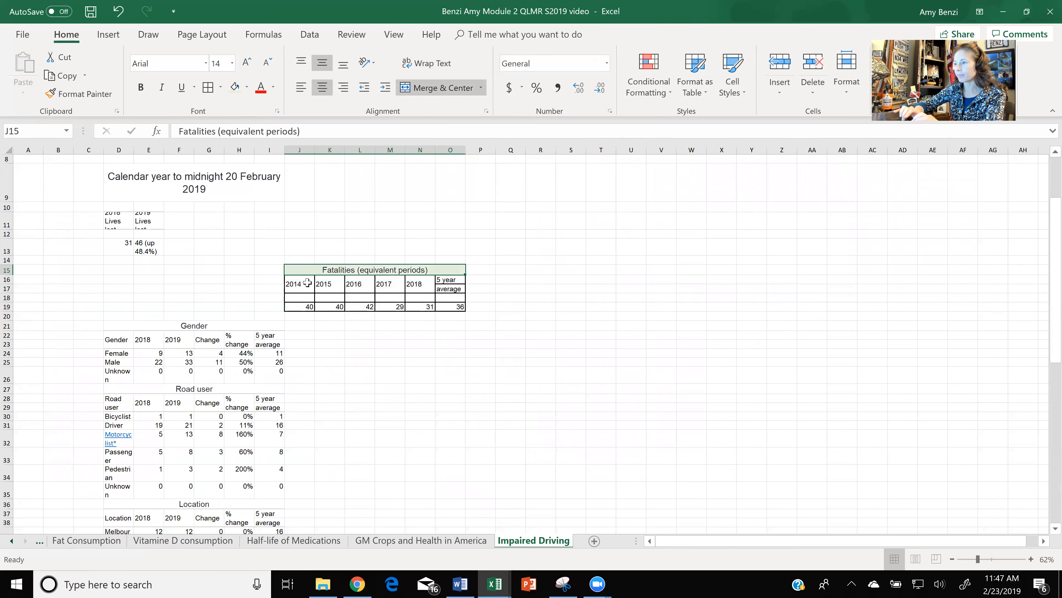
{"action": "left_click_drag", "start_coordinate": [309, 283], "coordinate": [449, 288]}
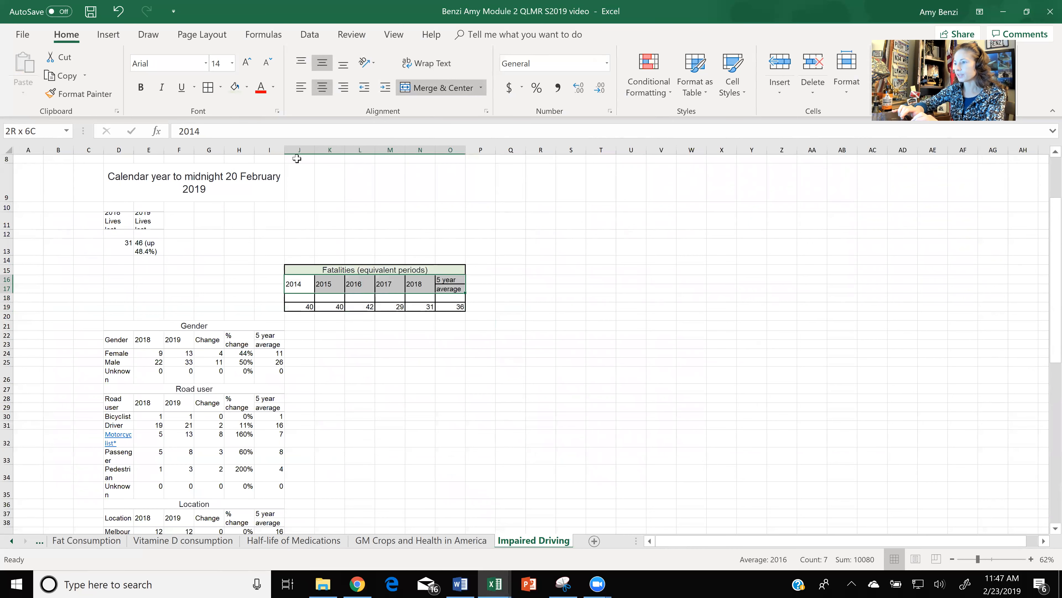
{"action": "left_click", "coordinate": [247, 89]}
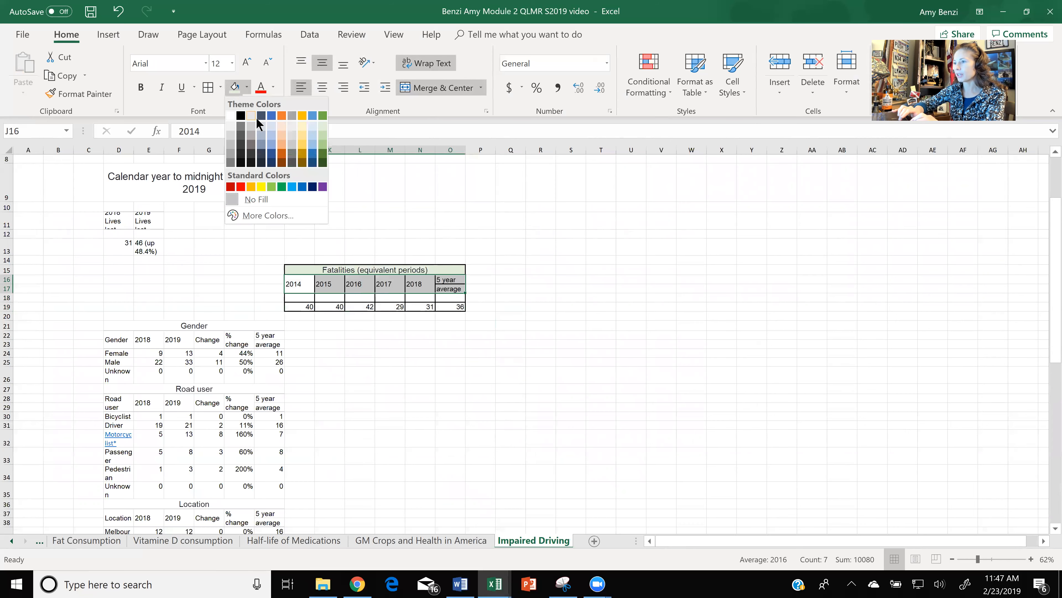
{"action": "left_click", "coordinate": [280, 121]}
- Insert a clustered column chart from the Fatalities table J15:O19 and place it directly above the table
{"action": "left_click_drag", "start_coordinate": [314, 267], "coordinate": [424, 306]}
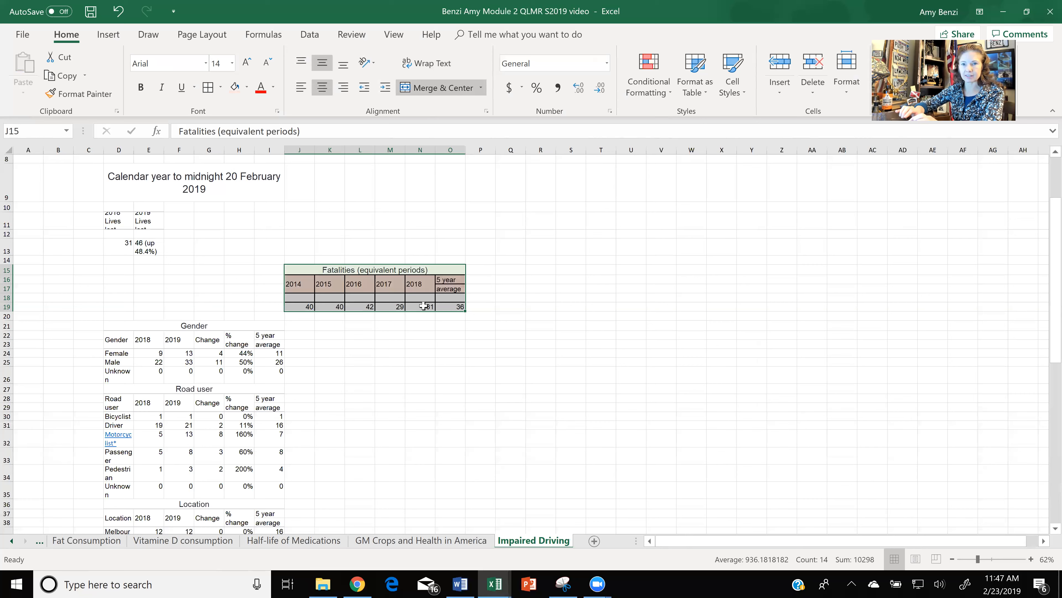
{"action": "left_click", "coordinate": [109, 34]}
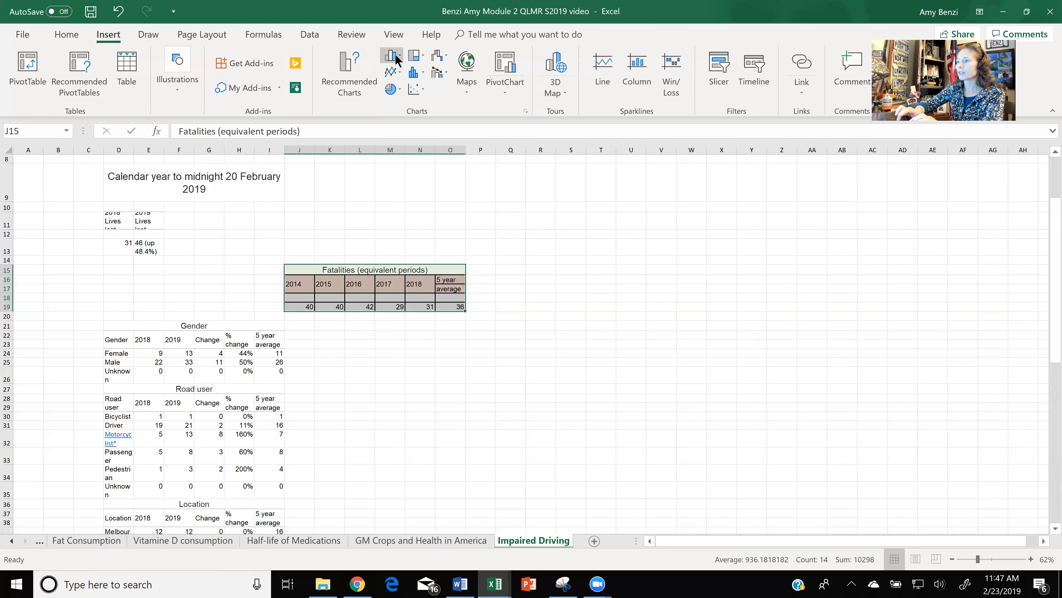
{"action": "left_click", "coordinate": [401, 56]}
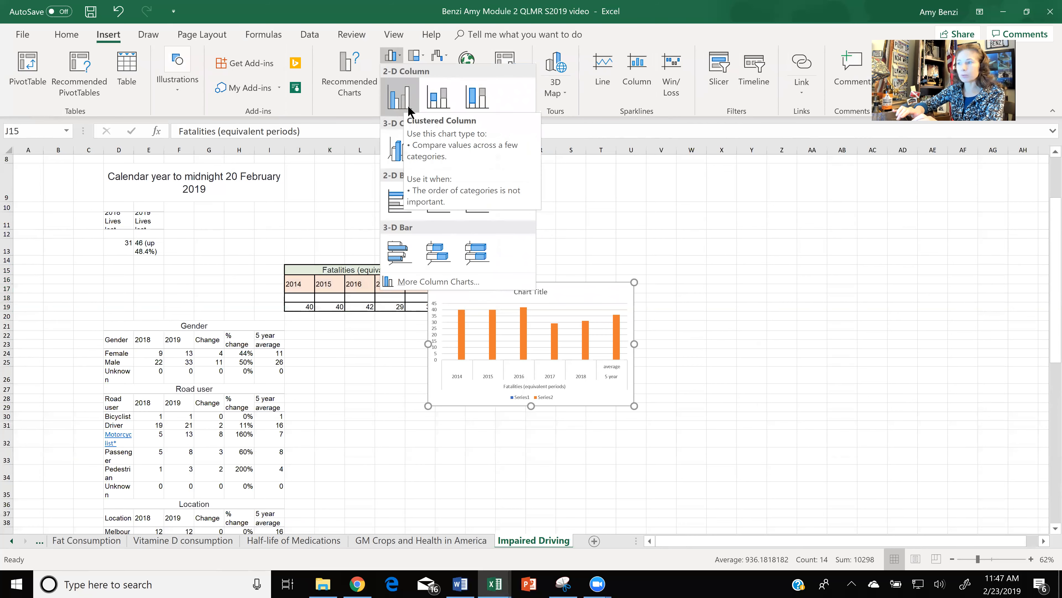
{"action": "left_click", "coordinate": [403, 195]}
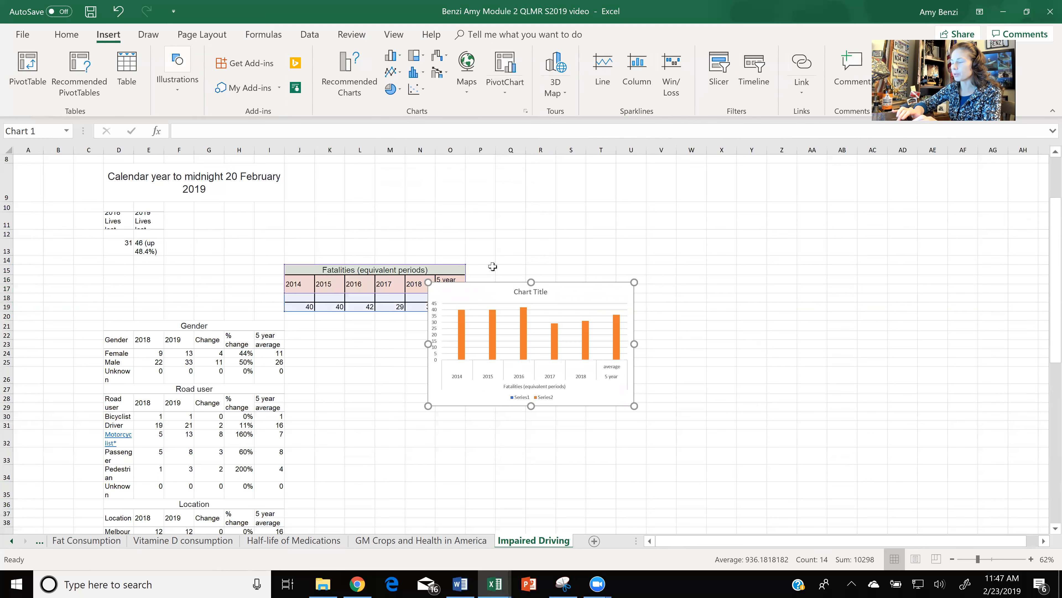
{"action": "left_click_drag", "start_coordinate": [425, 195], "coordinate": [439, 347]}
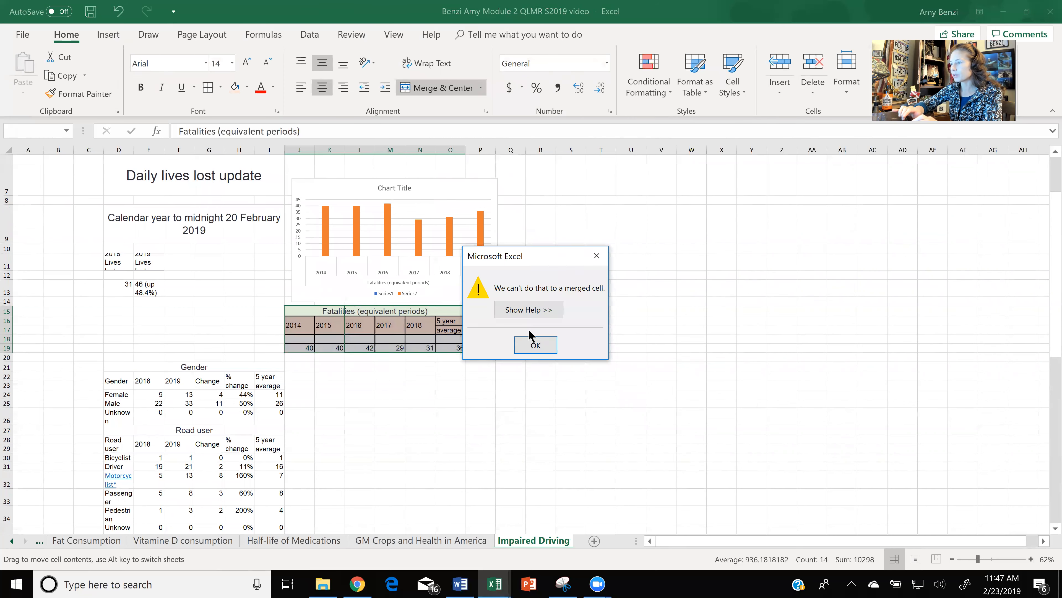
{"action": "left_click", "coordinate": [534, 346]}
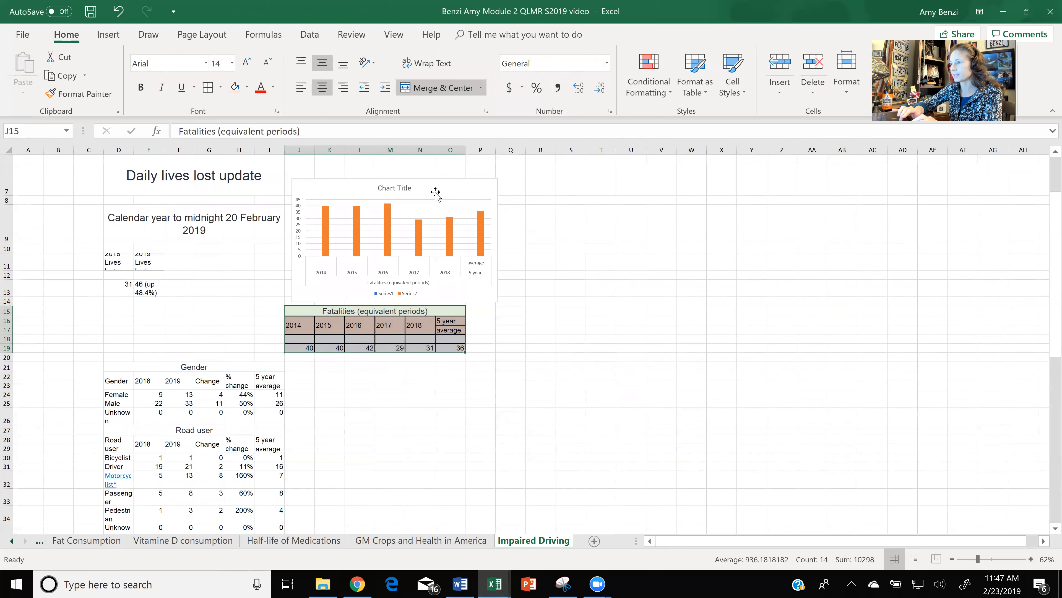
{"action": "left_click_drag", "start_coordinate": [435, 187], "coordinate": [420, 188]}
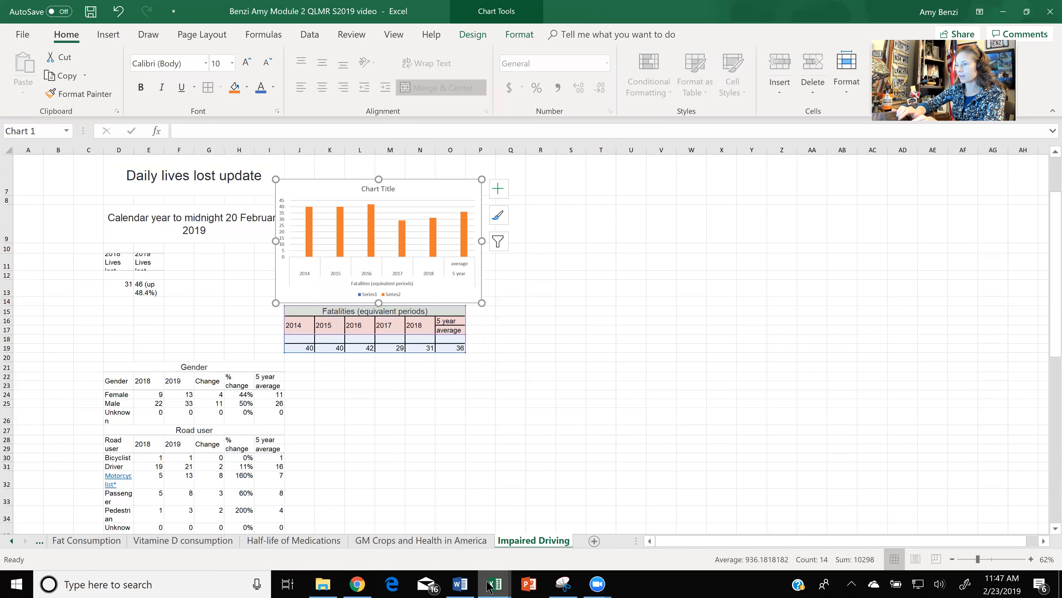
- Switch to the QLMR Excel Report 2 S2019 workbook and apply all borders to the Gender table on the Drinking and Driving Stats sheet
{"action": "mouse_move", "coordinate": [489, 585]}
{"action": "left_click", "coordinate": [429, 534]}
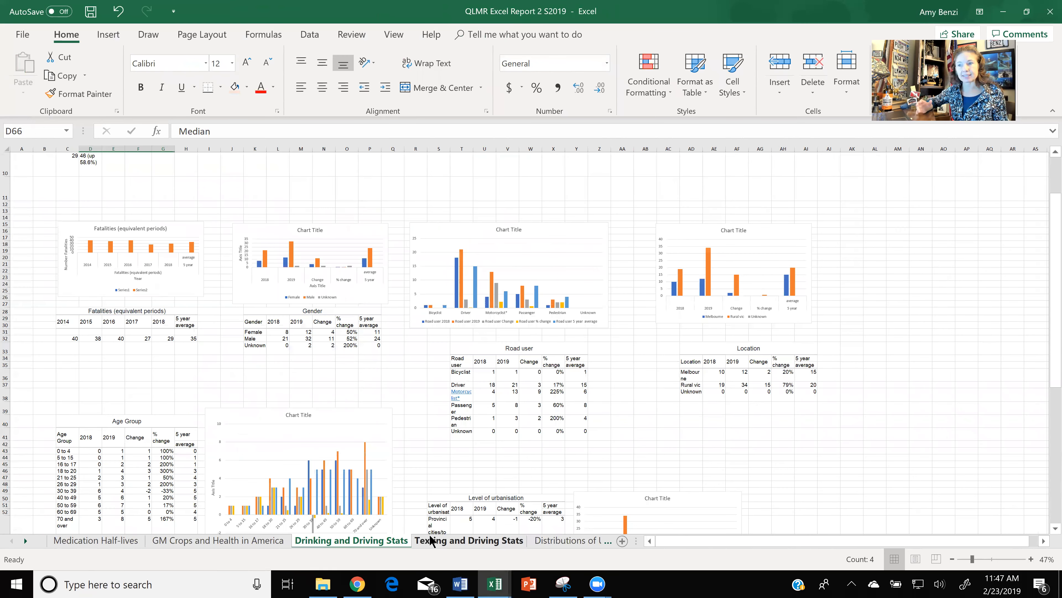
{"action": "left_click_drag", "start_coordinate": [310, 310], "coordinate": [328, 346]}
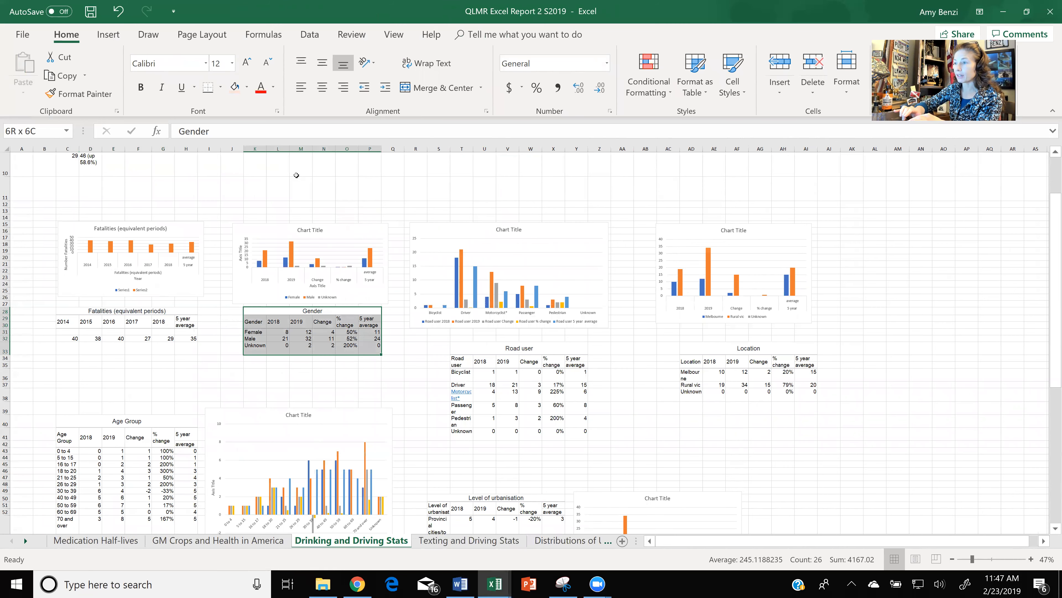
{"action": "left_click", "coordinate": [221, 87]}
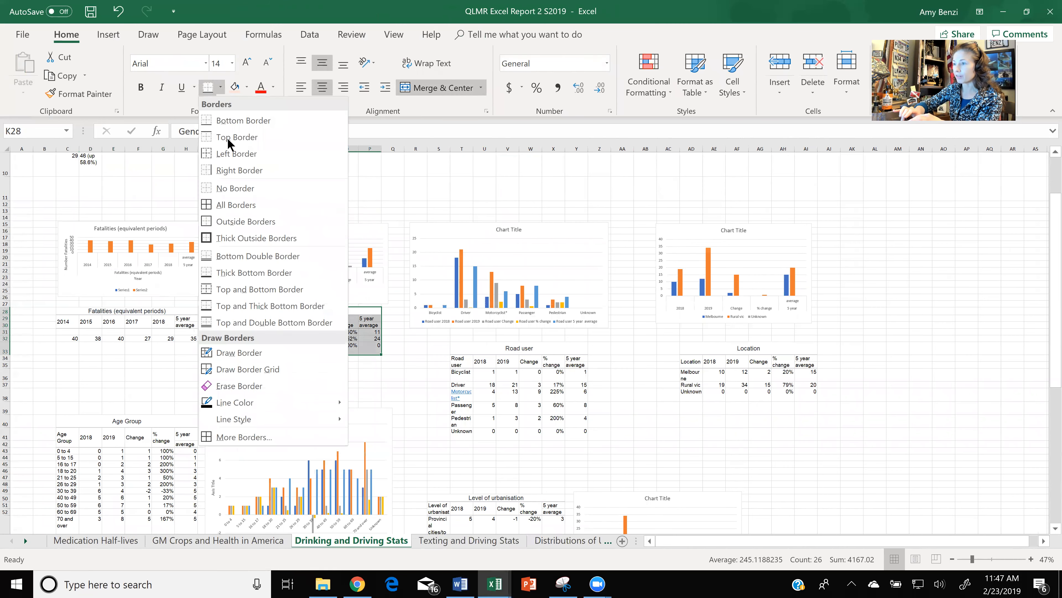
{"action": "left_click", "coordinate": [233, 204]}
- Fill the Gender table's merged title cell with light orange
{"action": "left_click", "coordinate": [322, 319]}
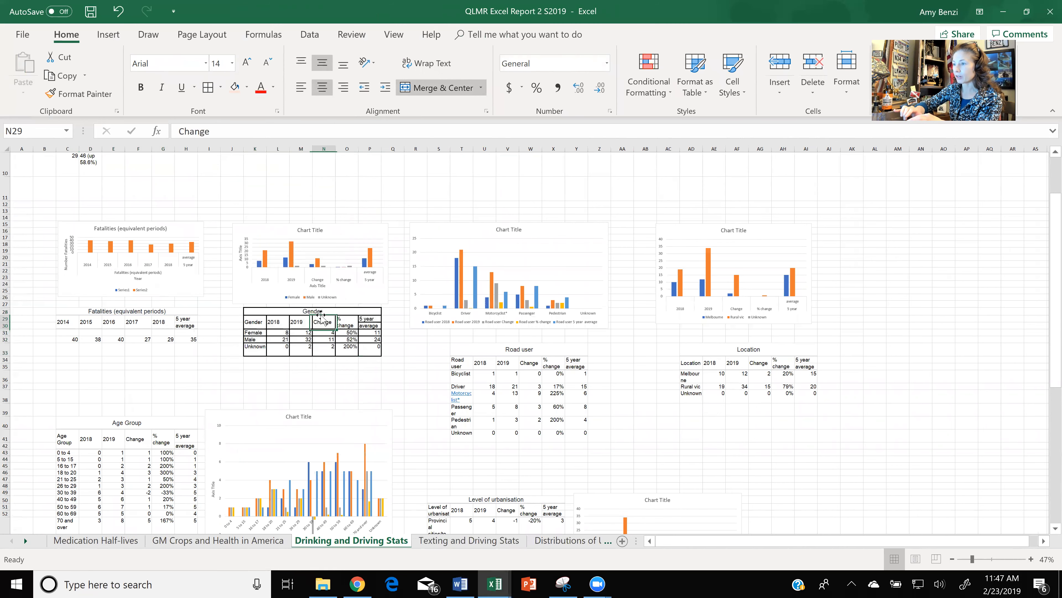
{"action": "left_click", "coordinate": [319, 311]}
{"action": "left_click", "coordinate": [236, 86]}
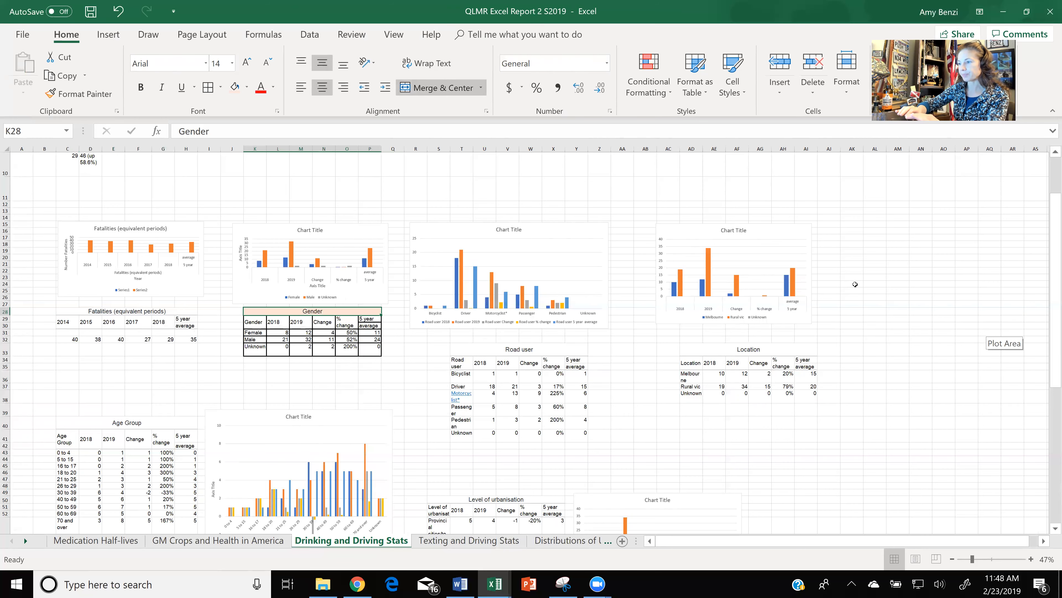
- Examine the Age Group table and its chart, and the surrounding tables and charts on the Drinking and Driving Stats sheet
{"action": "left_click", "coordinate": [415, 387]}
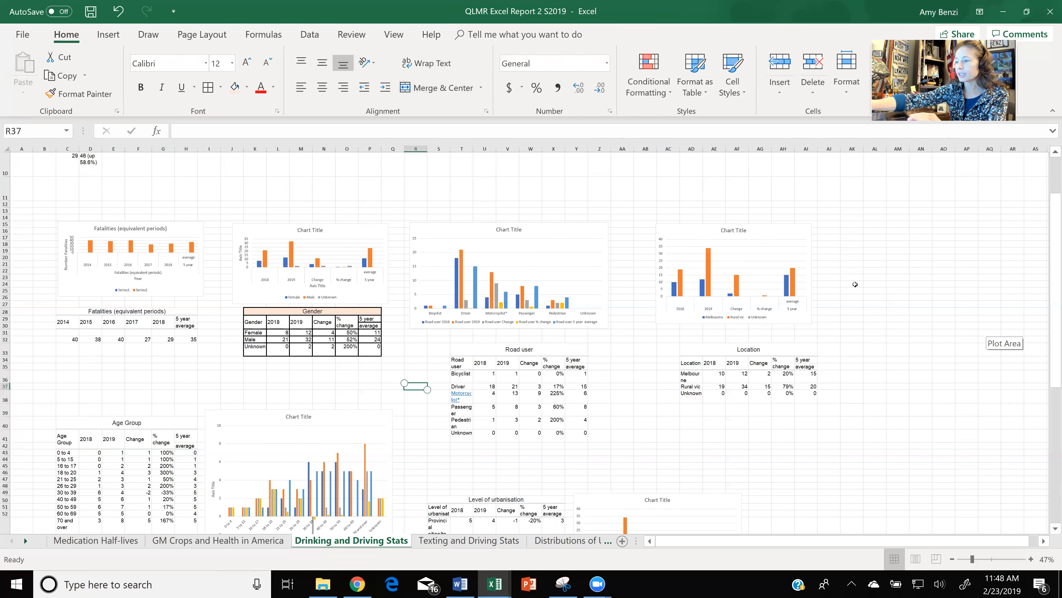
{"action": "scroll", "coordinate": [855, 284], "scroll_direction": "up", "scroll_amount": 5}
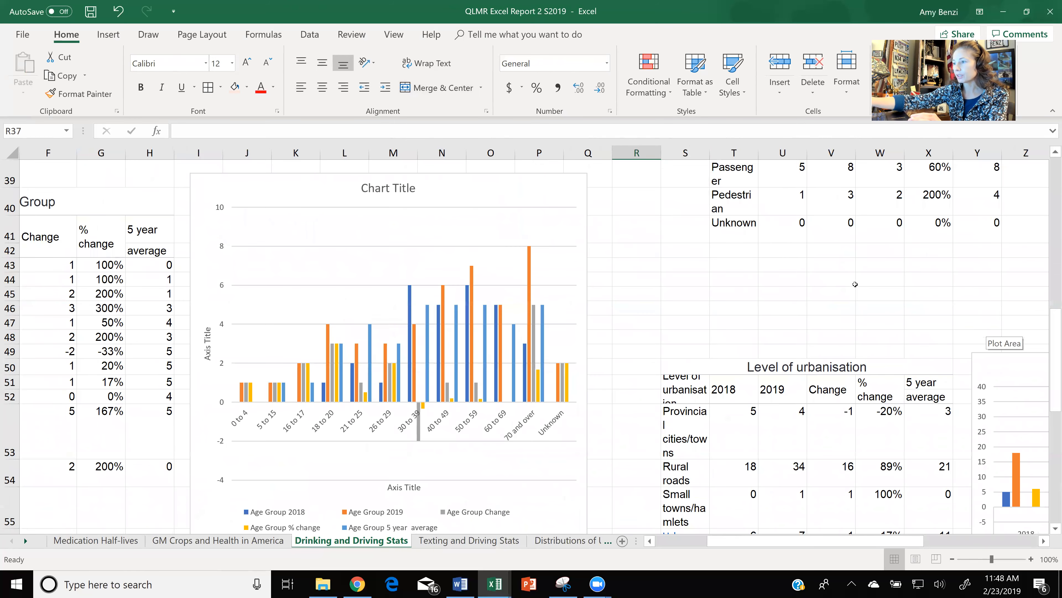
{"action": "scroll", "coordinate": [855, 284], "scroll_direction": "left", "scroll_amount": 5}
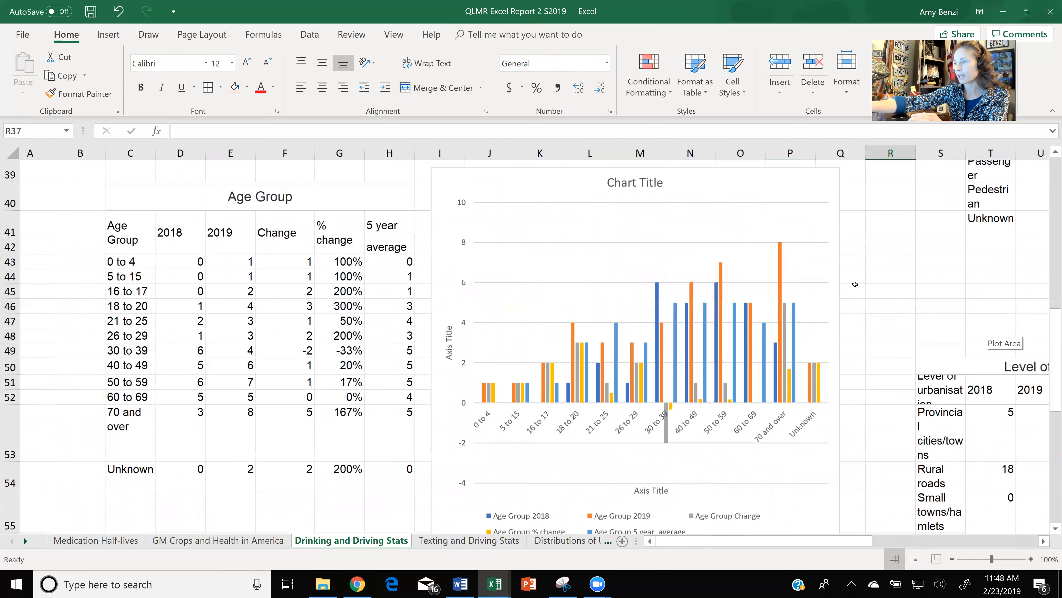
{"action": "scroll", "coordinate": [856, 284], "scroll_direction": "up", "scroll_amount": 2}
{"action": "scroll", "coordinate": [855, 284], "scroll_direction": "down", "scroll_amount": 1}
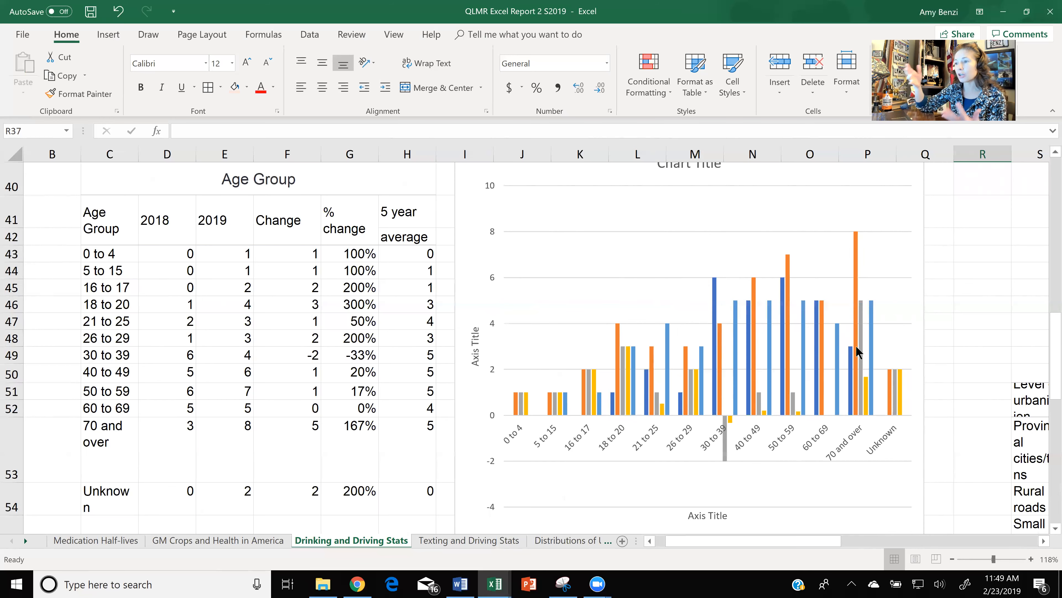
{"action": "scroll", "coordinate": [856, 345], "scroll_direction": "down", "scroll_amount": 4}
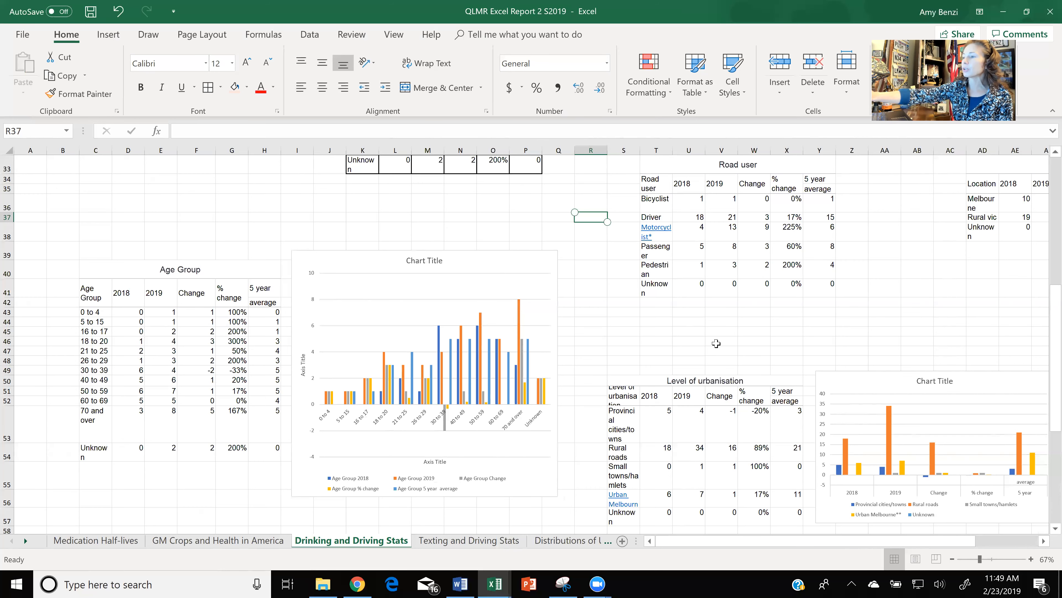
{"action": "scroll", "coordinate": [717, 343], "scroll_direction": "down", "scroll_amount": 2}
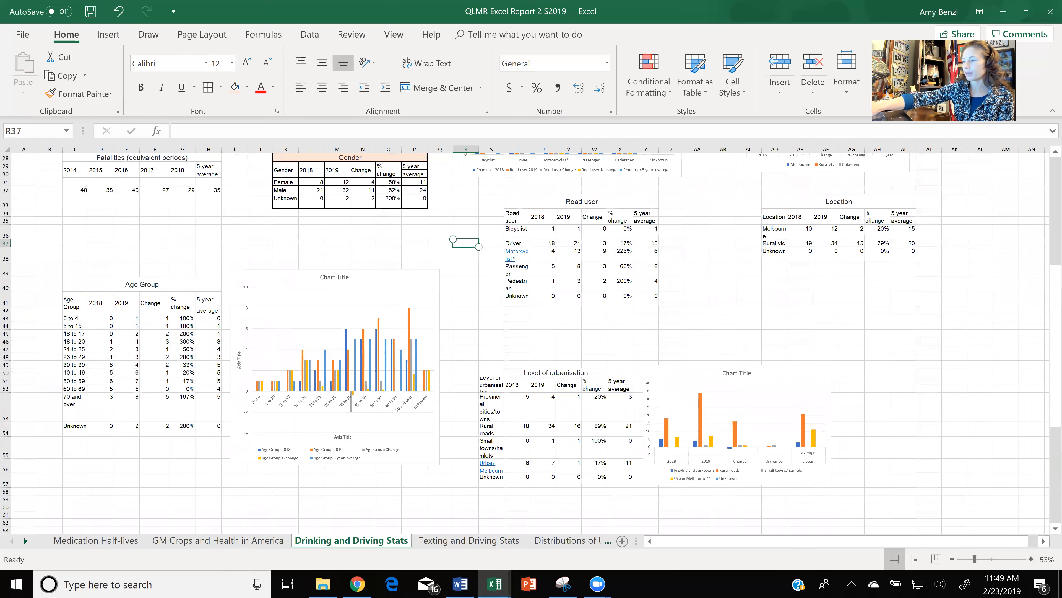
- Switch to the Word assignment document and copy the entire blood alcohol level 0.08 reaction time table across both pages
{"action": "left_click", "coordinate": [460, 584]}
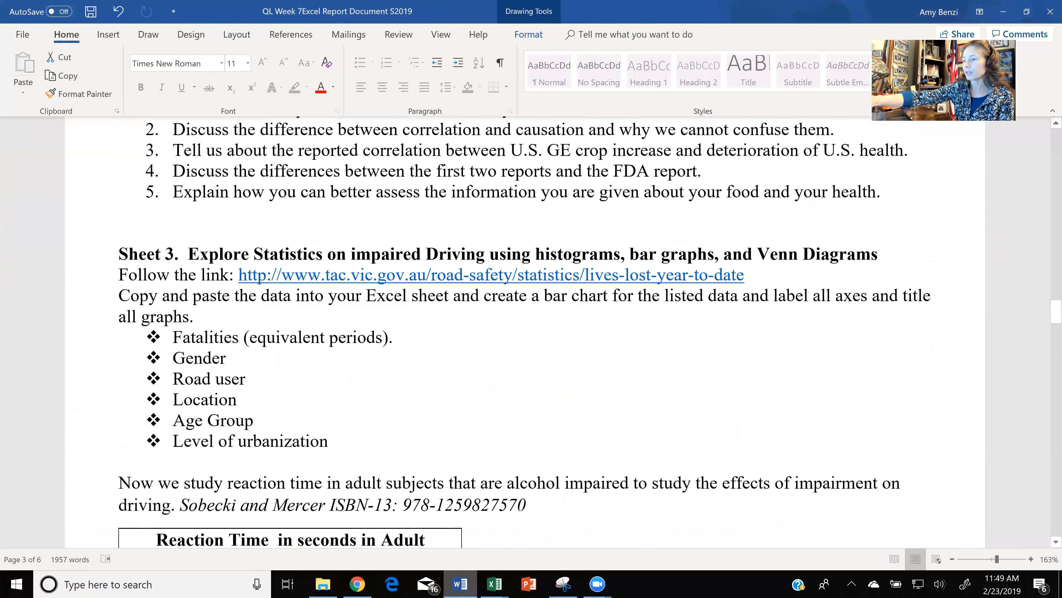
{"action": "scroll", "coordinate": [525, 335], "scroll_direction": "down", "scroll_amount": 5}
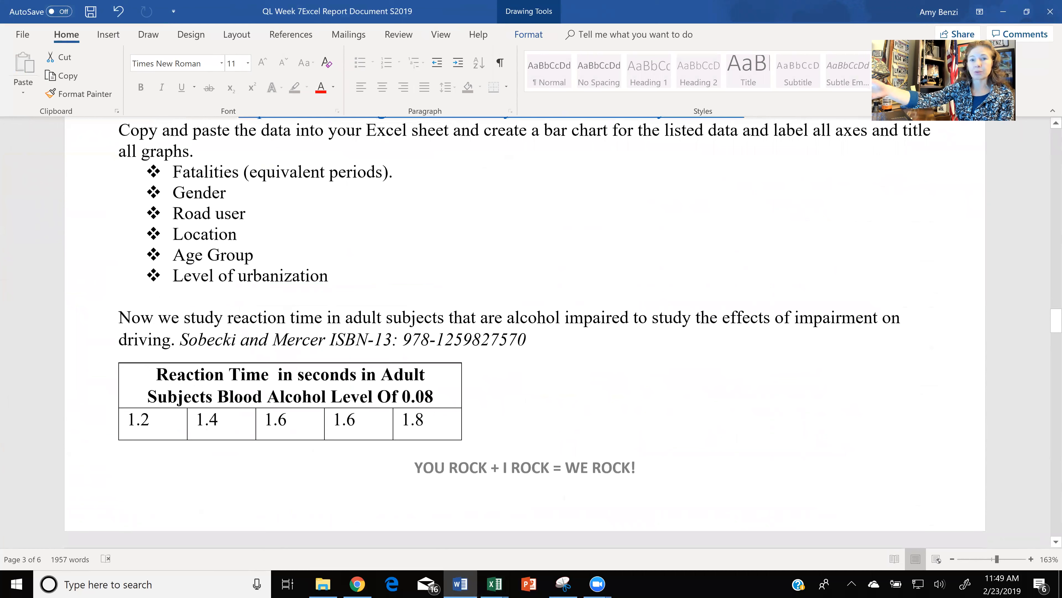
{"action": "scroll", "coordinate": [525, 335], "scroll_direction": "up", "scroll_amount": 1}
{"action": "scroll", "coordinate": [525, 335], "scroll_direction": "down", "scroll_amount": 2}
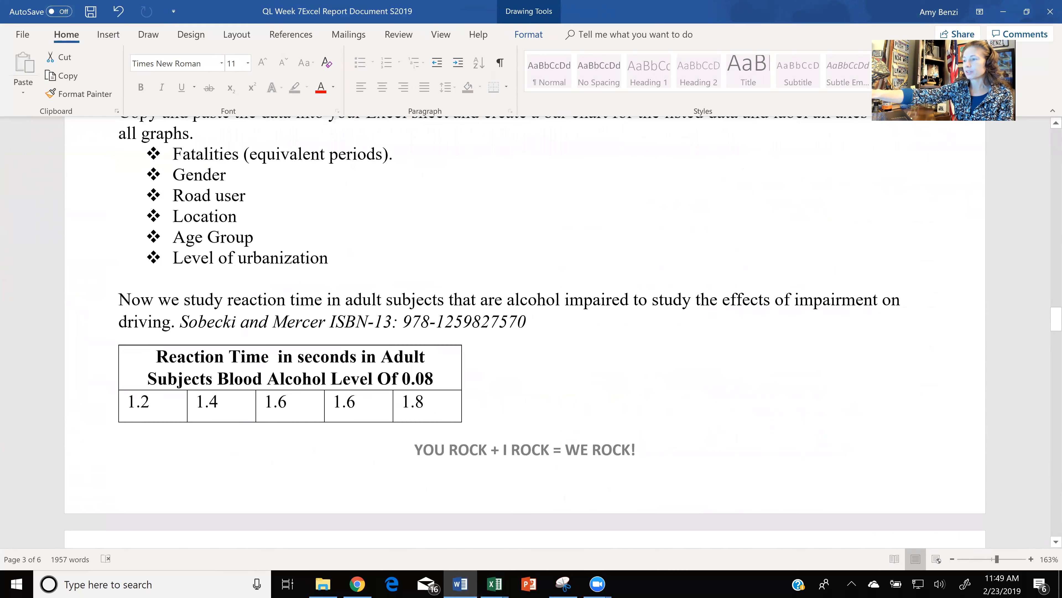
{"action": "scroll", "coordinate": [525, 334], "scroll_direction": "down", "scroll_amount": 6}
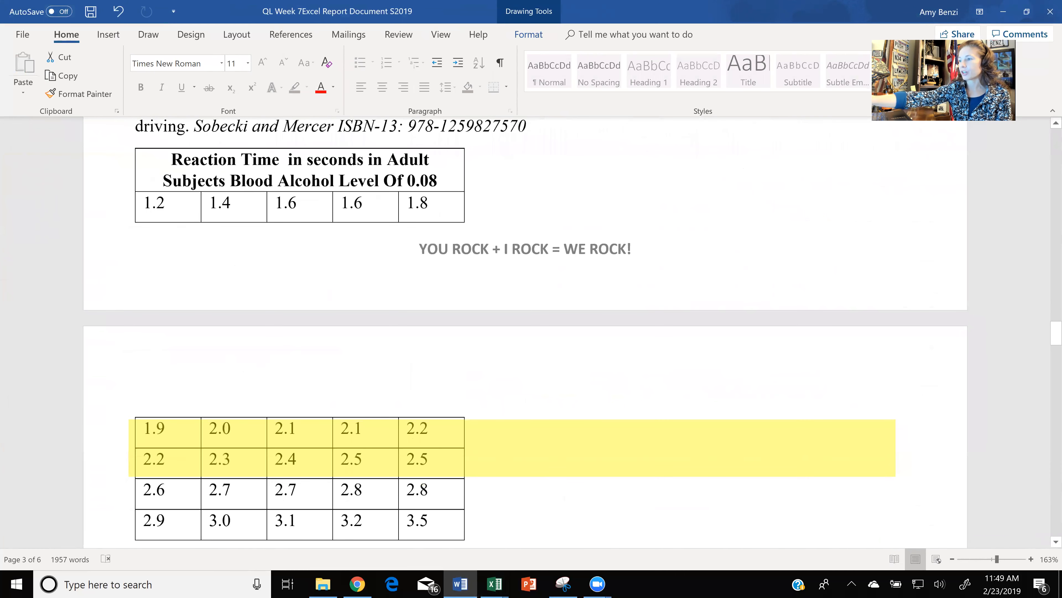
{"action": "scroll", "coordinate": [525, 334], "scroll_direction": "down", "scroll_amount": 3, "text": "ctrl"}
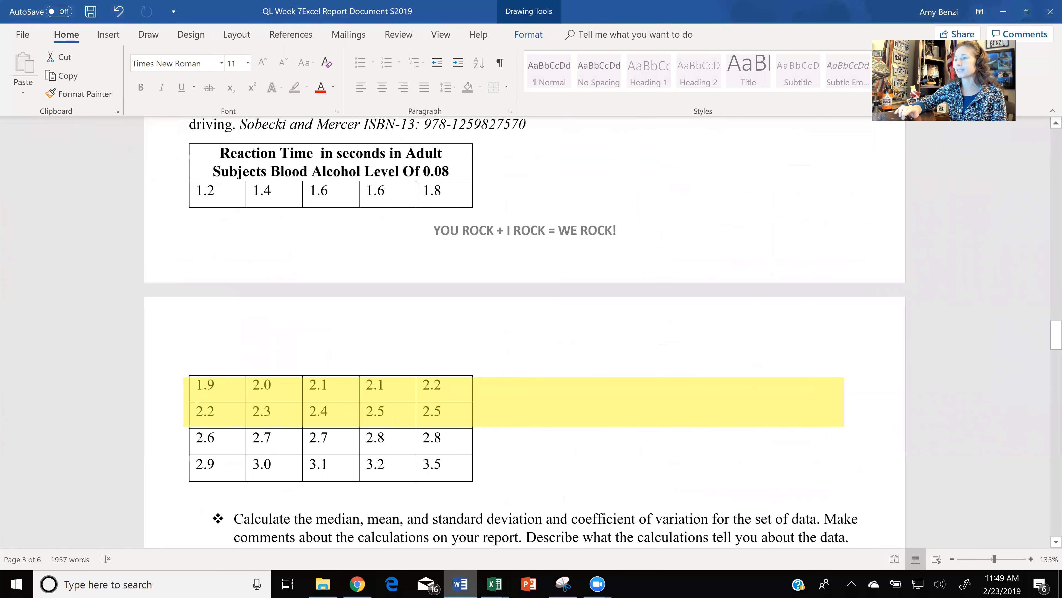
{"action": "left_click_drag", "start_coordinate": [510, 406], "coordinate": [518, 534]}
{"action": "mouse_move", "coordinate": [206, 151]}
{"action": "left_mouse_down"}
{"action": "mouse_move", "coordinate": [297, 278]}
{"action": "mouse_move", "coordinate": [377, 435]}
{"action": "mouse_move", "coordinate": [429, 462]}
{"action": "mouse_move", "coordinate": [440, 488]}
{"action": "left_mouse_up"}
{"action": "key", "text": "ctrl+c"}
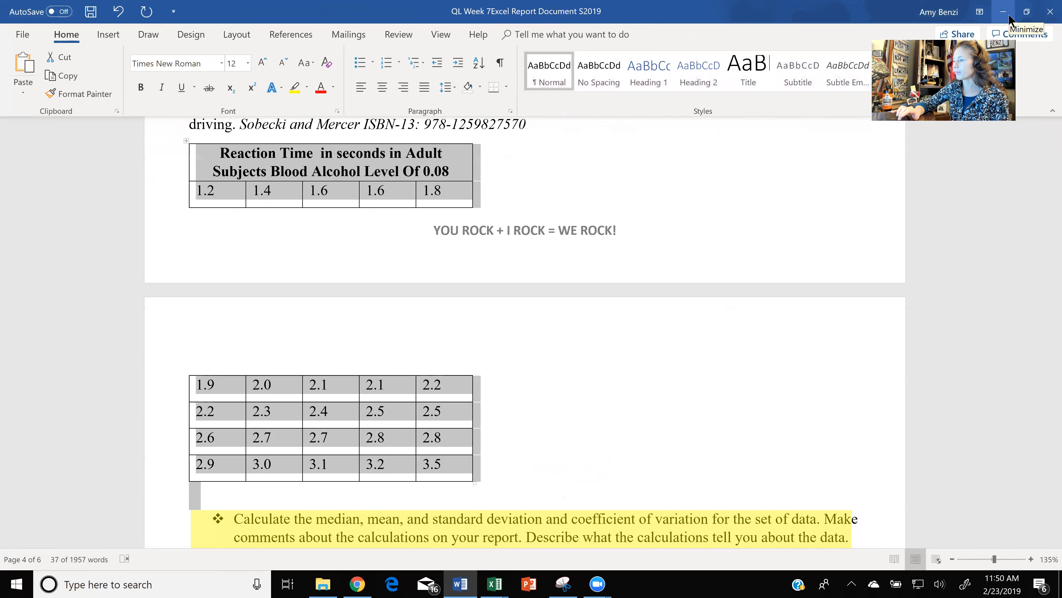
- Switch to the Module 2 QLMR S2019 video workbook and paste the reaction time table at D75 on the Impaired Driving sheet
{"action": "left_click", "coordinate": [495, 584]}
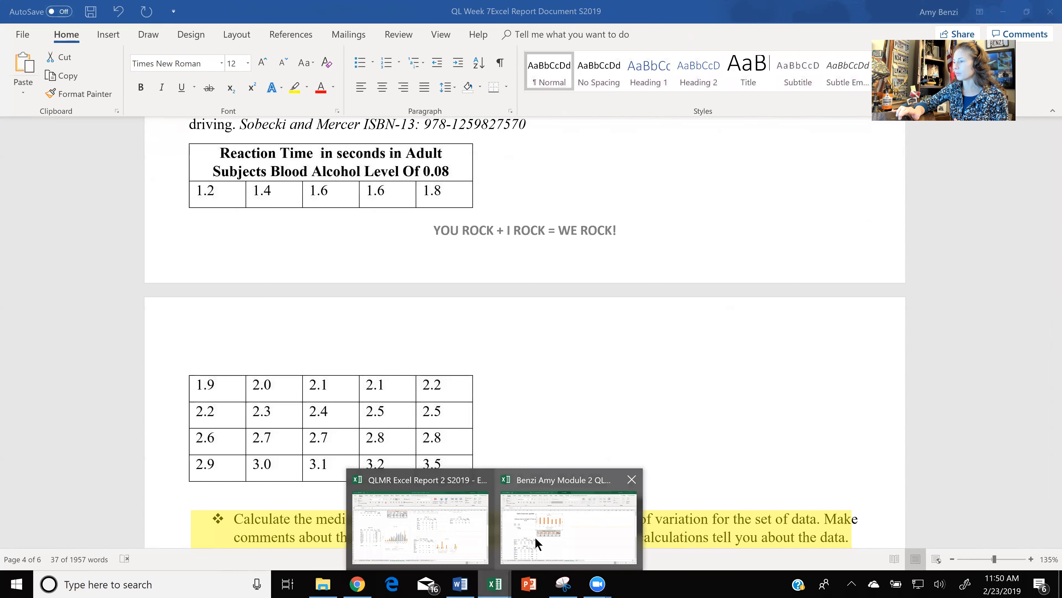
{"action": "left_click", "coordinate": [535, 536]}
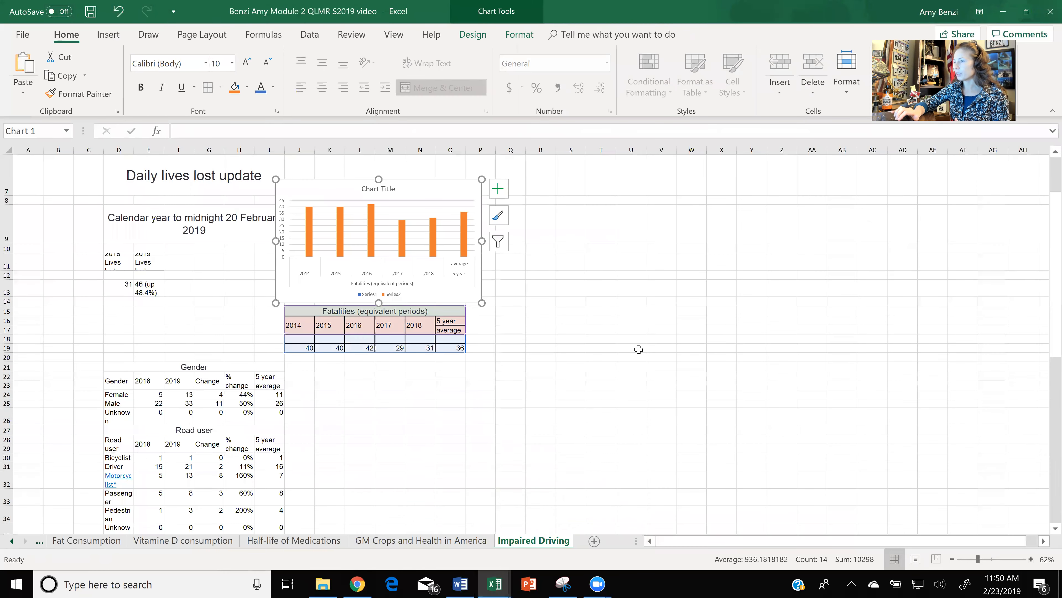
{"action": "scroll", "coordinate": [639, 350], "scroll_direction": "up", "scroll_amount": 2}
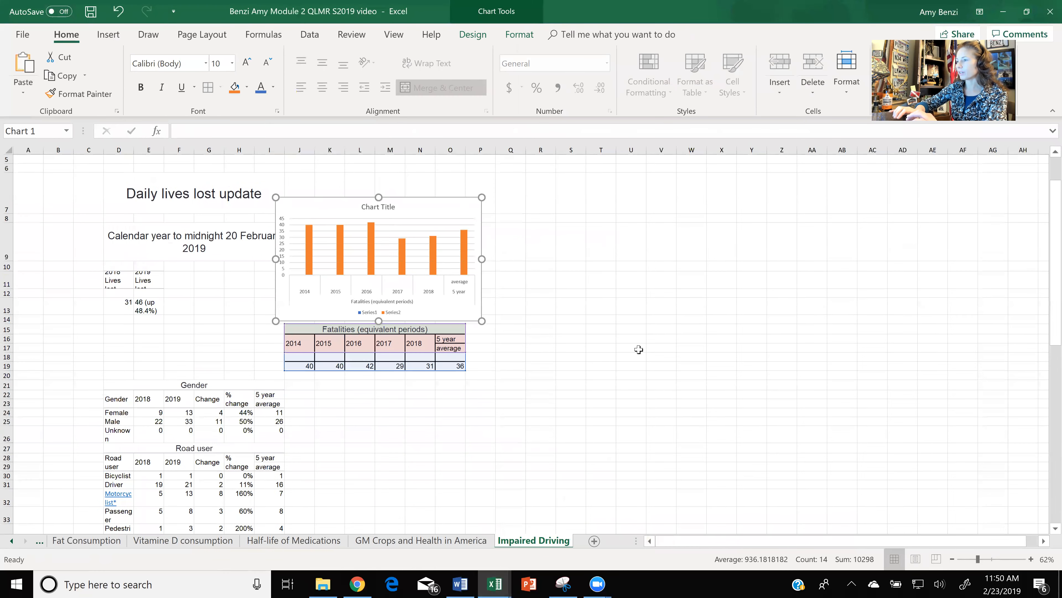
{"action": "scroll", "coordinate": [639, 349], "scroll_direction": "up", "scroll_amount": 2}
{"action": "scroll", "coordinate": [638, 349], "scroll_direction": "down", "scroll_amount": 4}
{"action": "scroll", "coordinate": [639, 349], "scroll_direction": "down", "scroll_amount": 8}
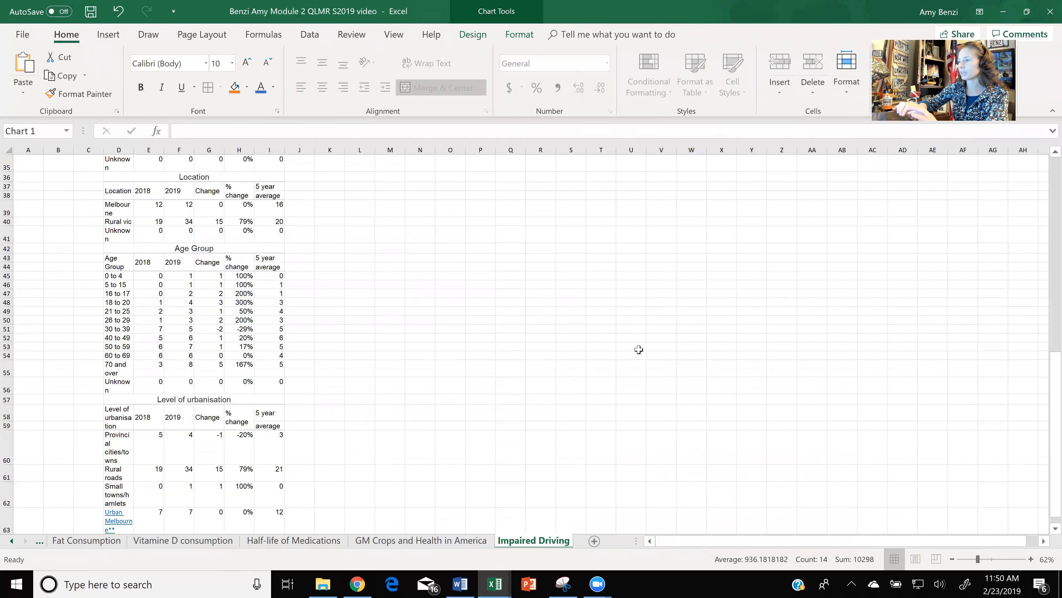
{"action": "scroll", "coordinate": [638, 349], "scroll_direction": "down", "scroll_amount": 1}
{"action": "scroll", "coordinate": [639, 350], "scroll_direction": "down", "scroll_amount": 5}
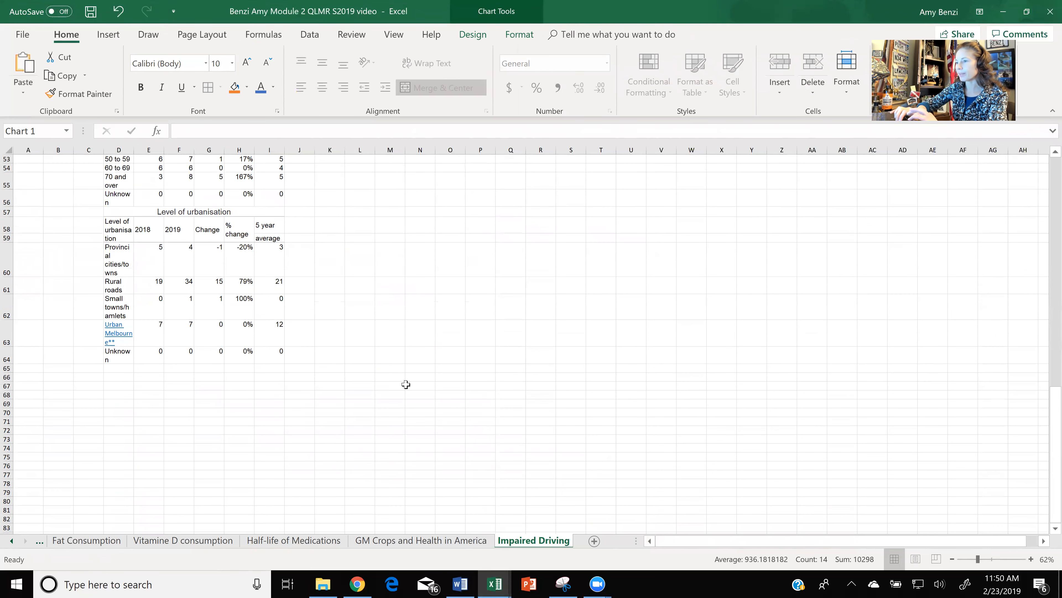
{"action": "scroll", "coordinate": [405, 384], "scroll_direction": "down", "scroll_amount": 4}
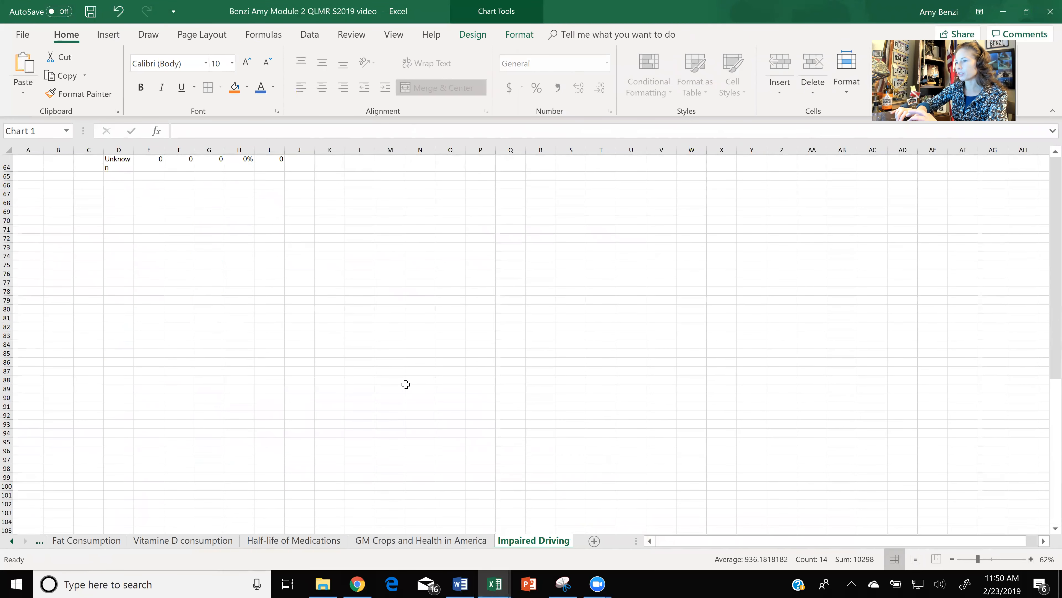
{"action": "scroll", "coordinate": [234, 341], "scroll_direction": "up", "scroll_amount": 1}
{"action": "left_click", "coordinate": [121, 291]}
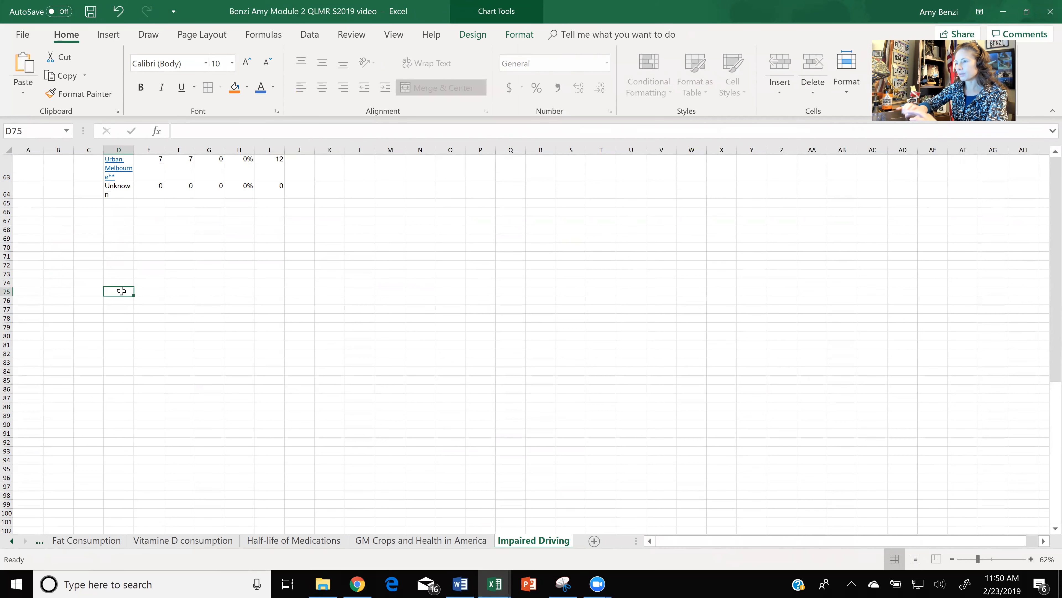
{"action": "key", "text": "ctrl+v"}
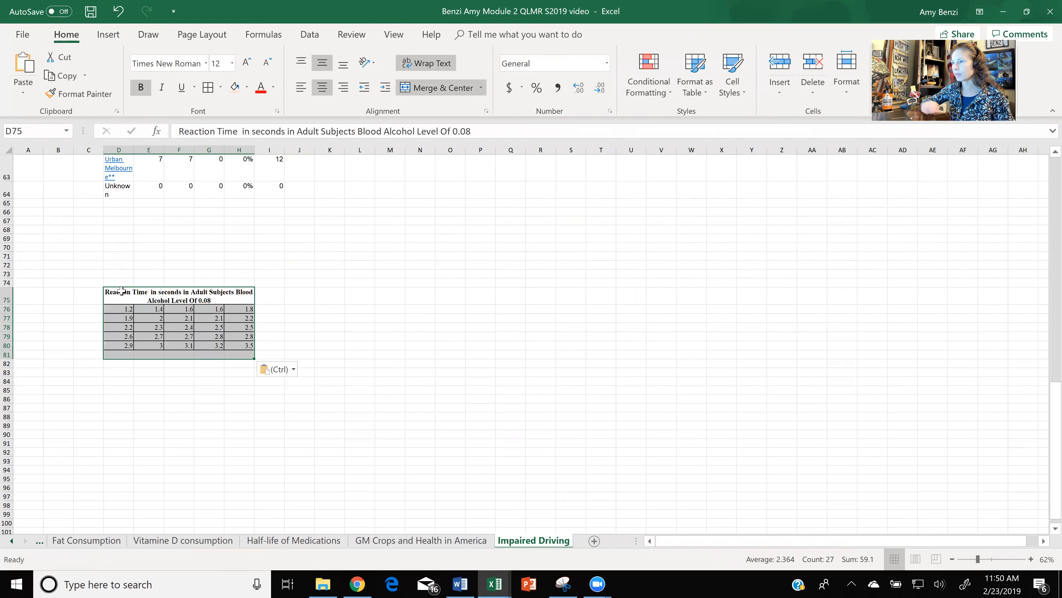
{"action": "scroll", "coordinate": [121, 291], "scroll_direction": "up", "scroll_amount": 4, "text": "ctrl"}
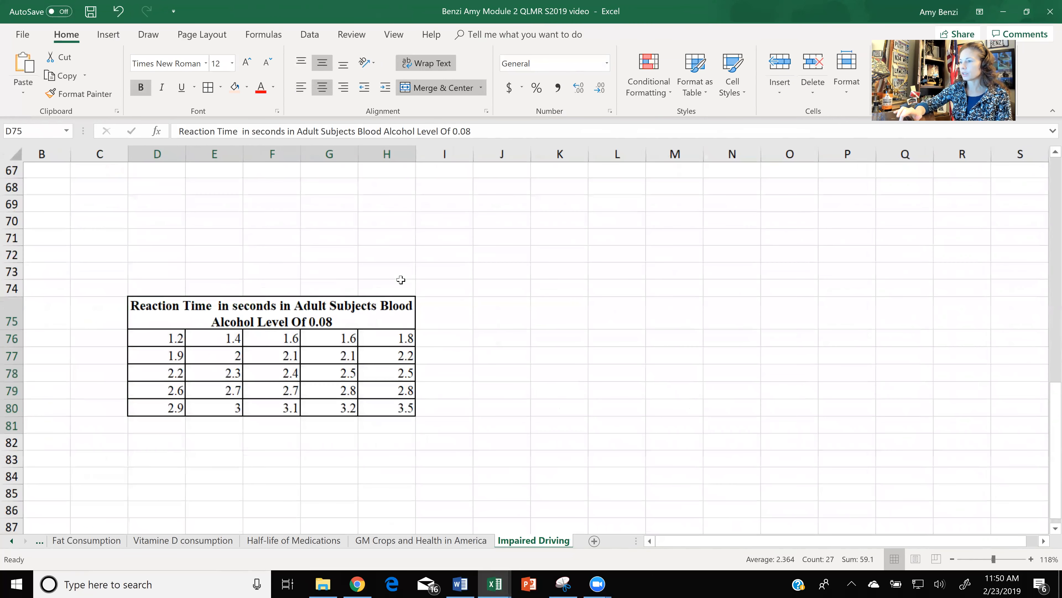
{"action": "scroll", "coordinate": [529, 286], "scroll_direction": "down", "scroll_amount": 3}
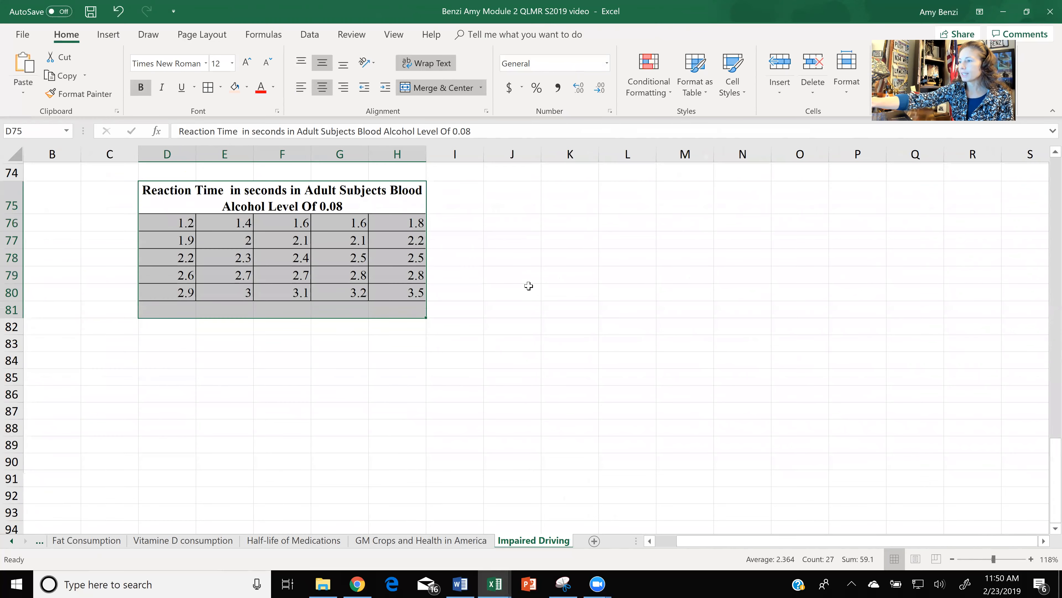
{"action": "left_click", "coordinate": [529, 285]}
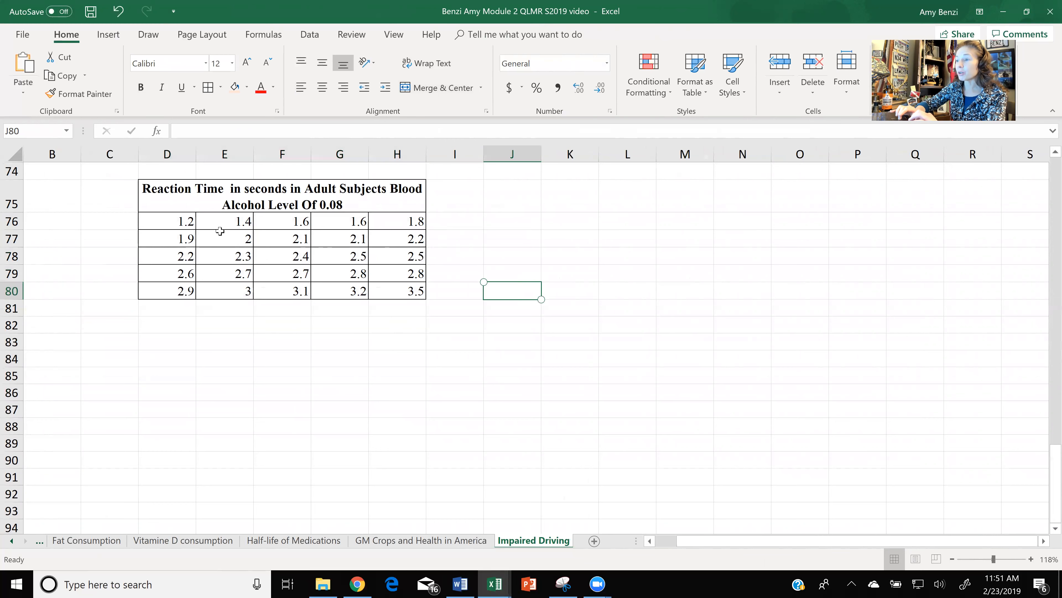
- Move the reaction times from columns E through H beneath those in column D, stacking all values in D76:D100
{"action": "left_click_drag", "start_coordinate": [220, 222], "coordinate": [219, 287]}
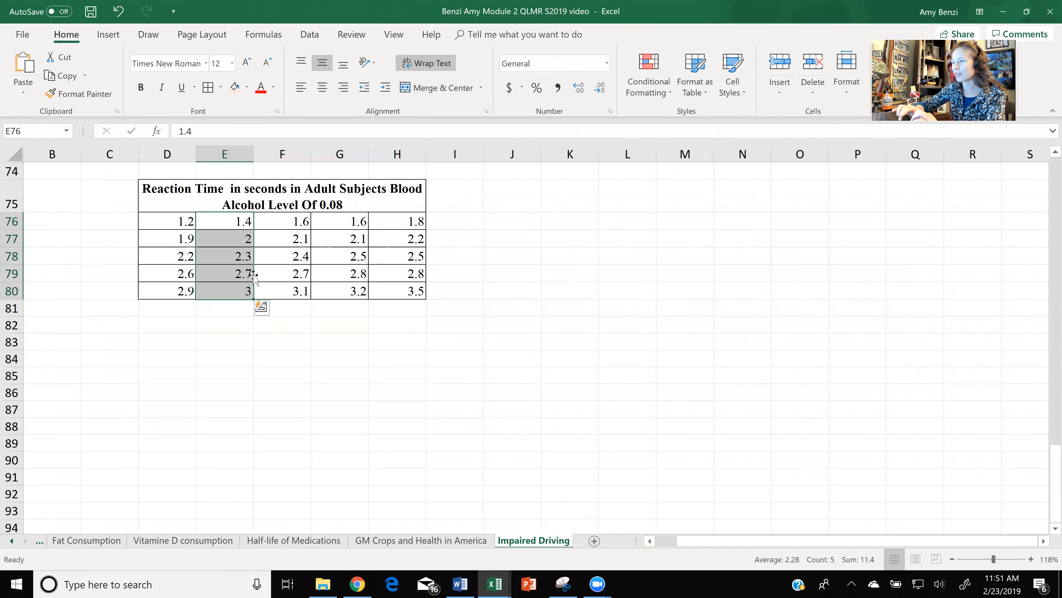
{"action": "left_click_drag", "start_coordinate": [254, 274], "coordinate": [183, 355]}
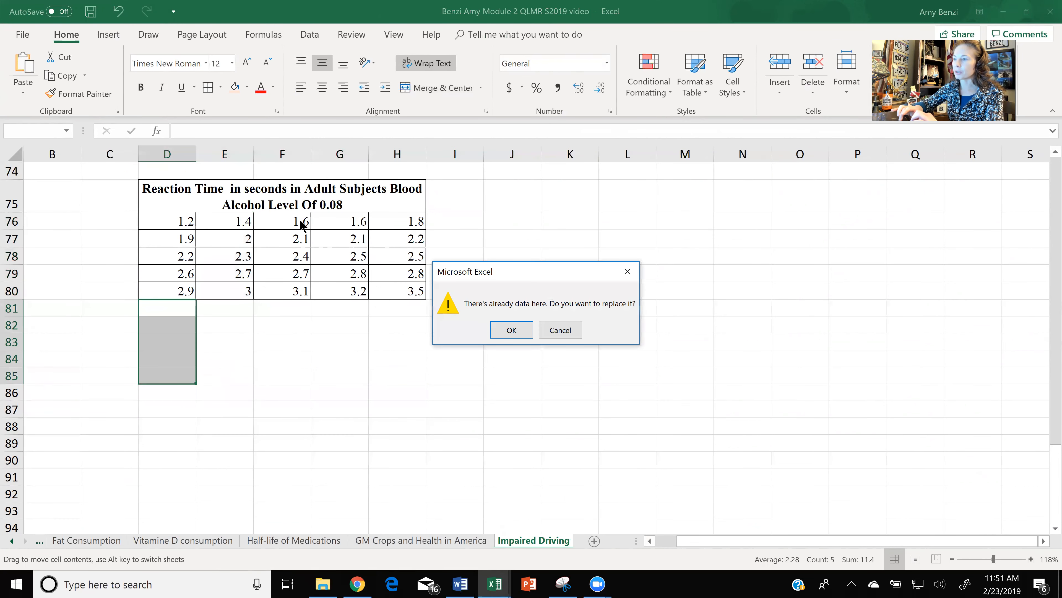
{"action": "left_click", "coordinate": [500, 331]}
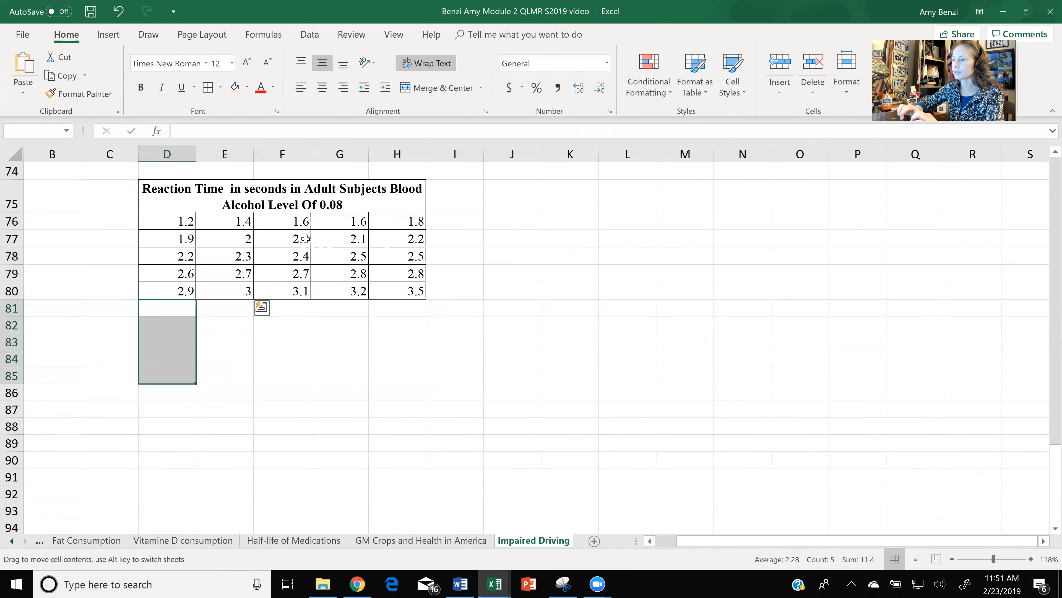
{"action": "left_click_drag", "start_coordinate": [298, 218], "coordinate": [187, 465]}
{"action": "left_click_drag", "start_coordinate": [353, 221], "coordinate": [180, 451]}
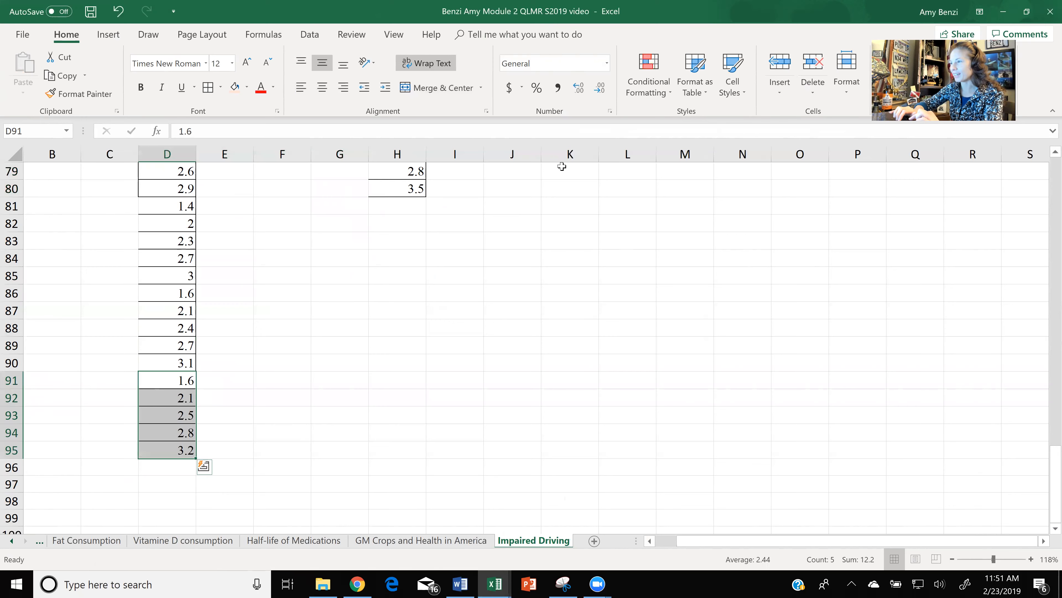
{"action": "scroll", "coordinate": [561, 166], "scroll_direction": "up", "scroll_amount": 1}
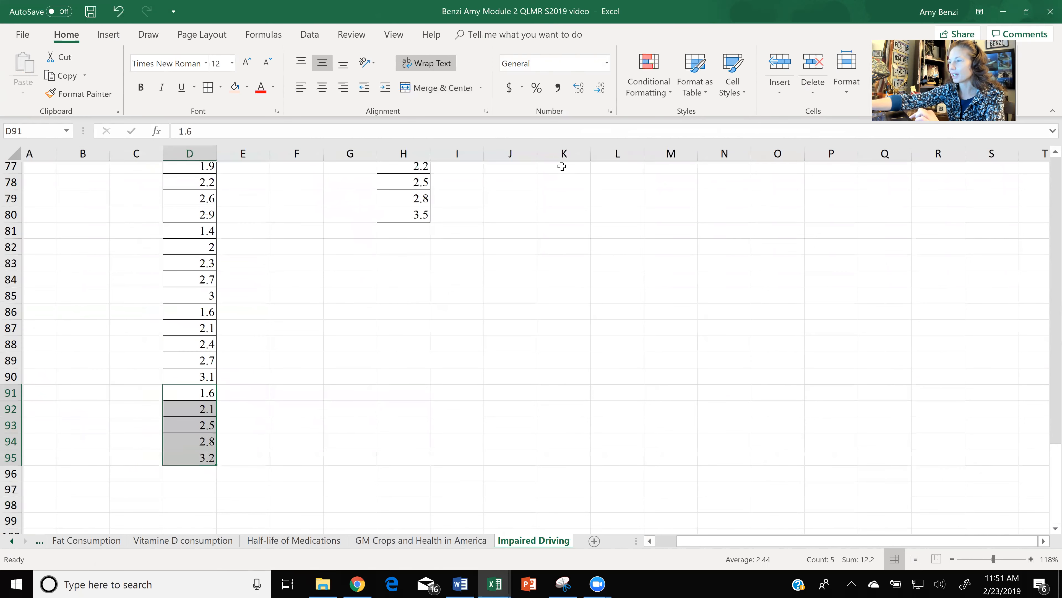
{"action": "scroll", "coordinate": [562, 166], "scroll_direction": "down", "scroll_amount": 2}
{"action": "left_click_drag", "start_coordinate": [337, 189], "coordinate": [176, 492]}
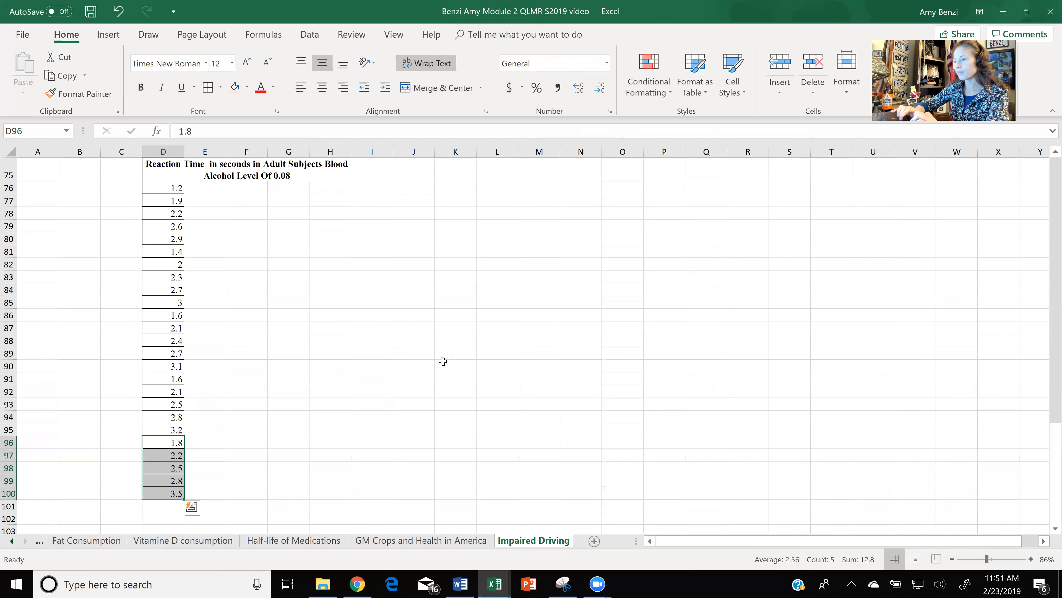
- Move the stacked reaction time column down four rows so that it starts in cell D80
{"action": "left_click_drag", "start_coordinate": [170, 188], "coordinate": [175, 492]}
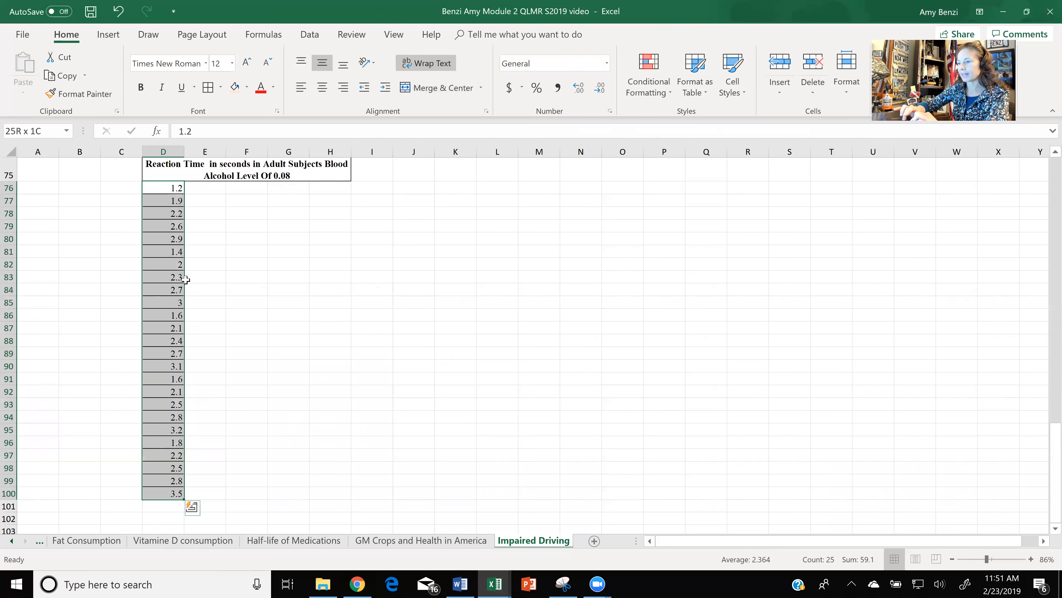
{"action": "left_click_drag", "start_coordinate": [184, 253], "coordinate": [177, 298]}
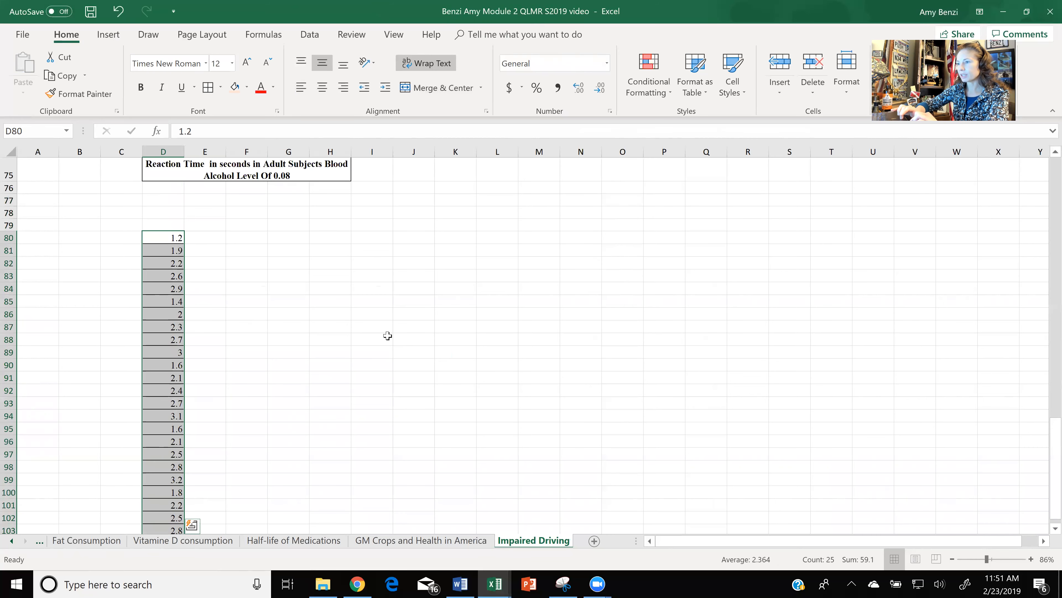
{"action": "left_click", "coordinate": [387, 336]}
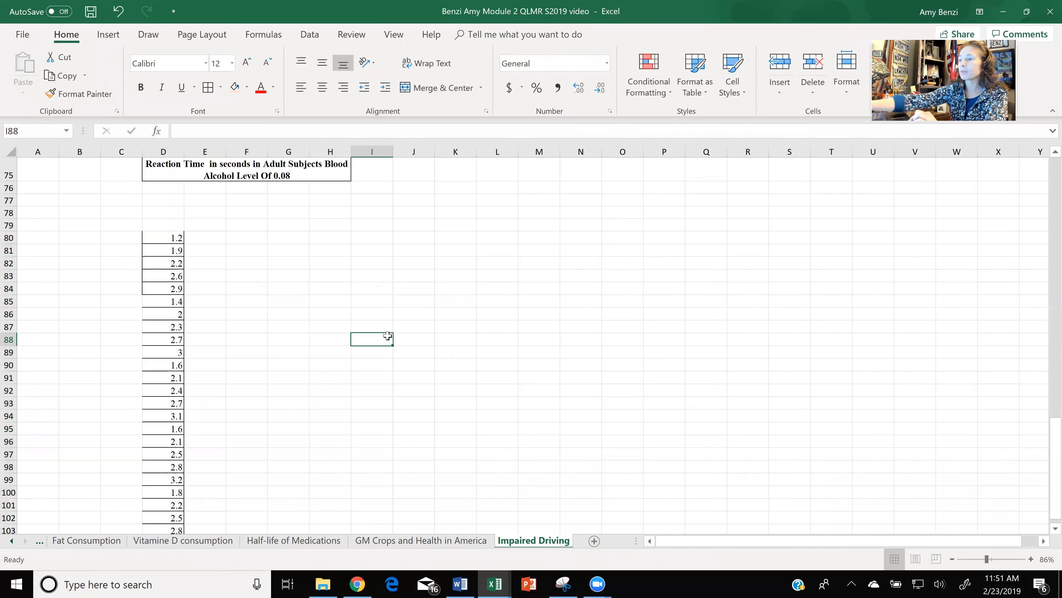
{"action": "scroll", "coordinate": [388, 335], "scroll_direction": "down", "scroll_amount": 2}
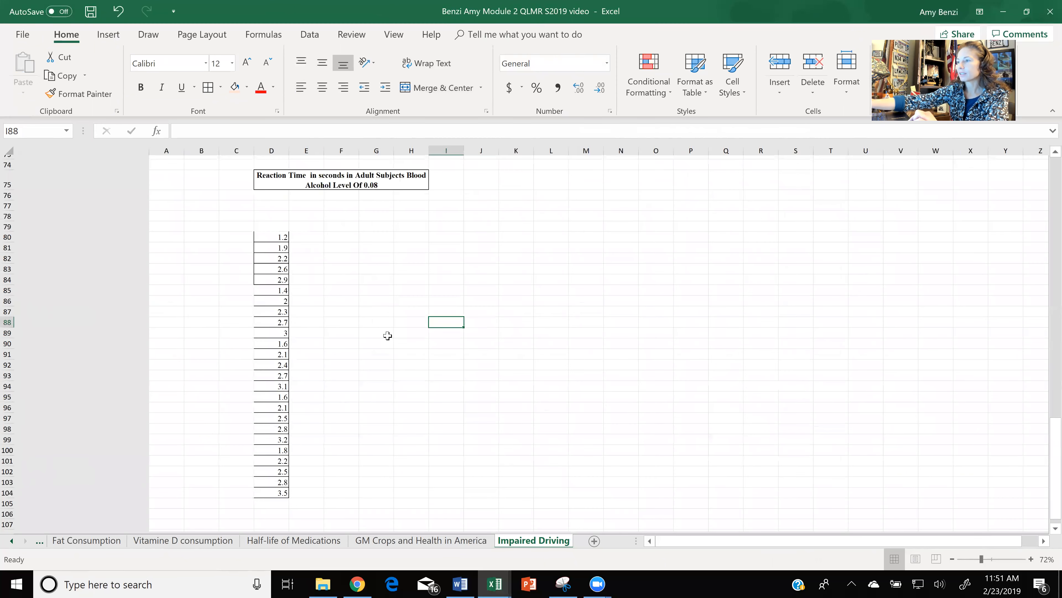
{"action": "scroll", "coordinate": [388, 335], "scroll_direction": "up", "scroll_amount": 1}
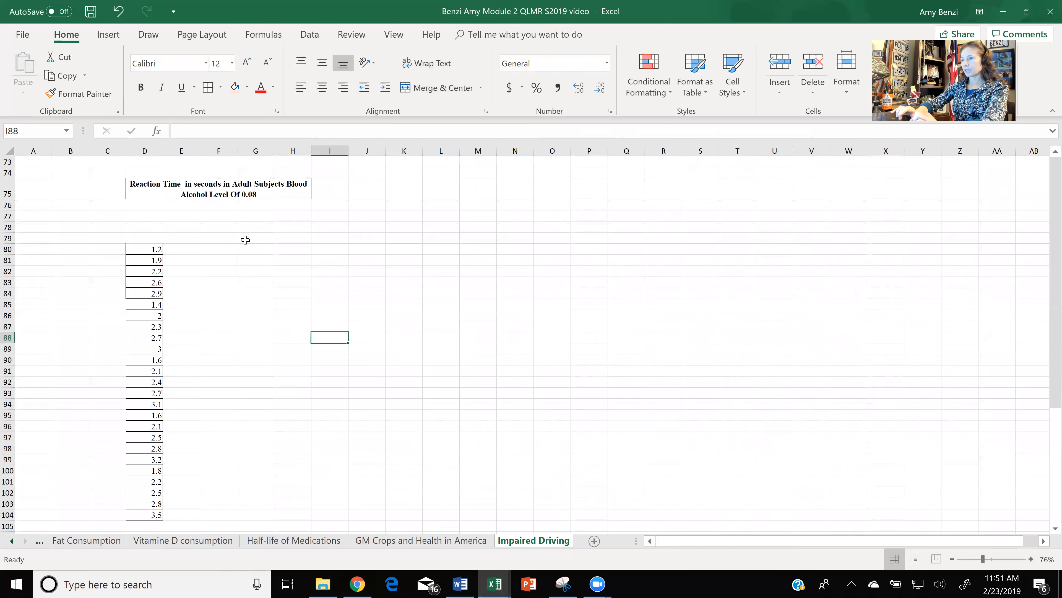
- Enter the headings Median in E78 and Mean in F78, below the reaction time title
{"action": "double_click", "coordinate": [190, 225]}
{"action": "type", "text": "Median"}
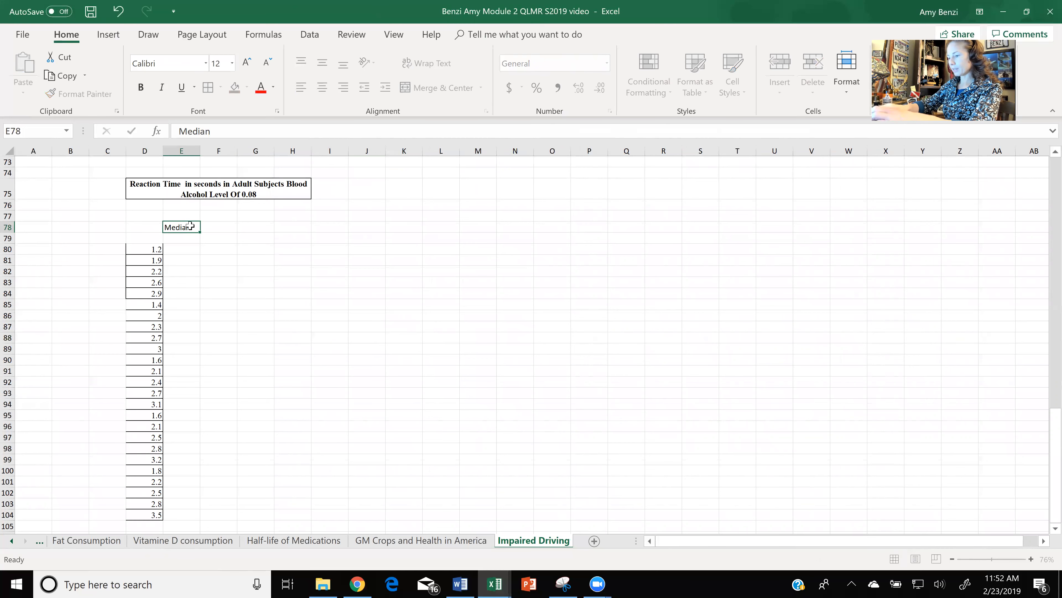
{"action": "key", "text": "Tab"}
{"action": "type", "text": "Mean"}
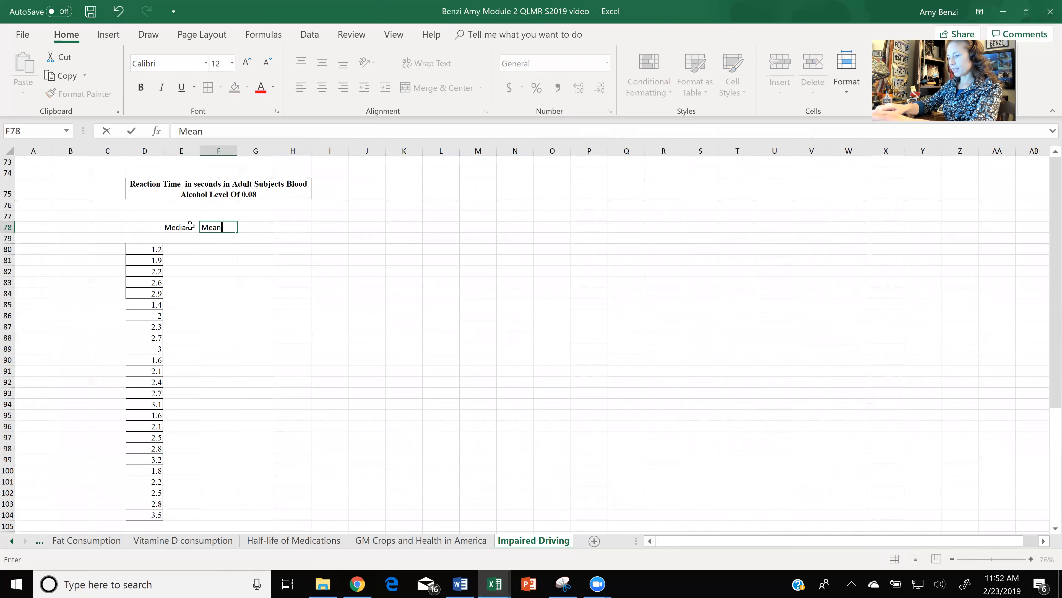
{"action": "key", "text": "Tab"}
- Enter the heading StanDev in G78, beside the Mean heading
{"action": "type", "text": "Stsnd"}
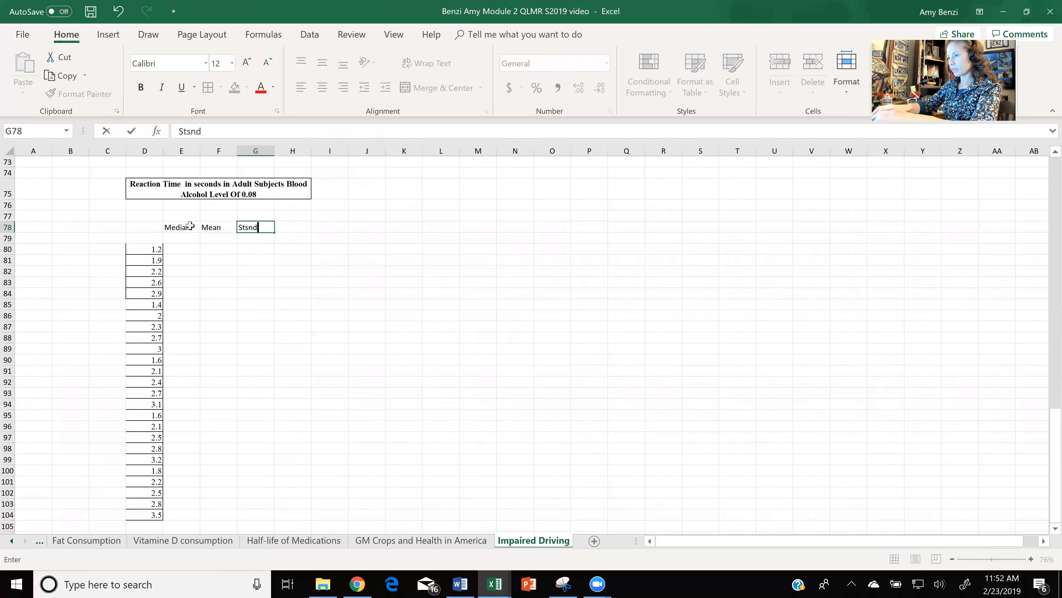
{"action": "key", "text": "BackSpace"}
{"action": "key", "text": "BackSpace"}
{"action": "key", "text": "BackSpace"}
{"action": "key", "text": "BackSpace"}
{"action": "type", "text": "tandDev"}
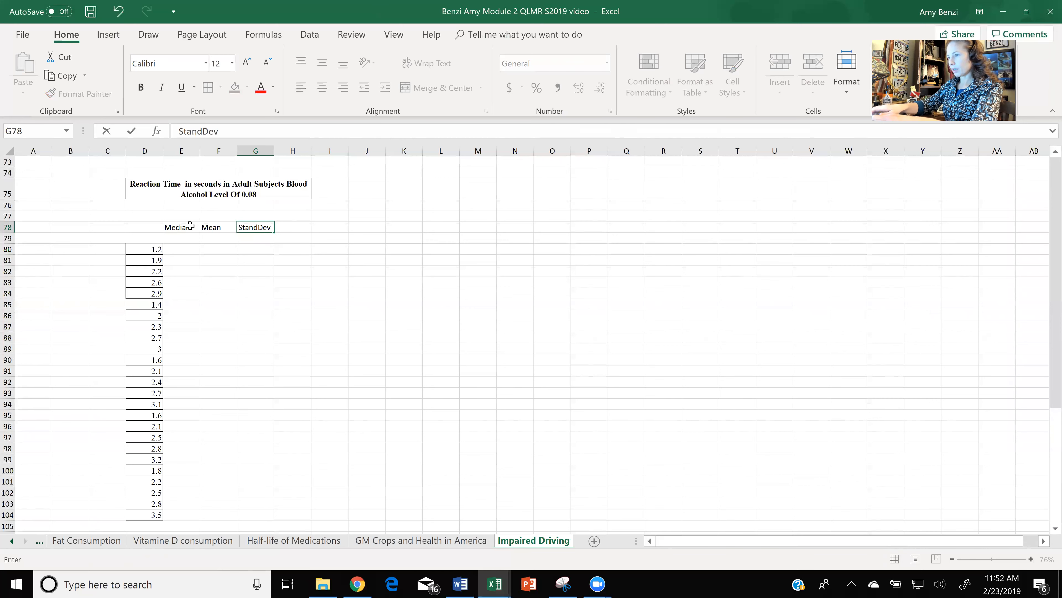
{"action": "key", "text": "BackSpace"}
{"action": "key", "text": "BackSpace"}
{"action": "key", "text": "BackSpace"}
{"action": "type", "text": "Dev"}
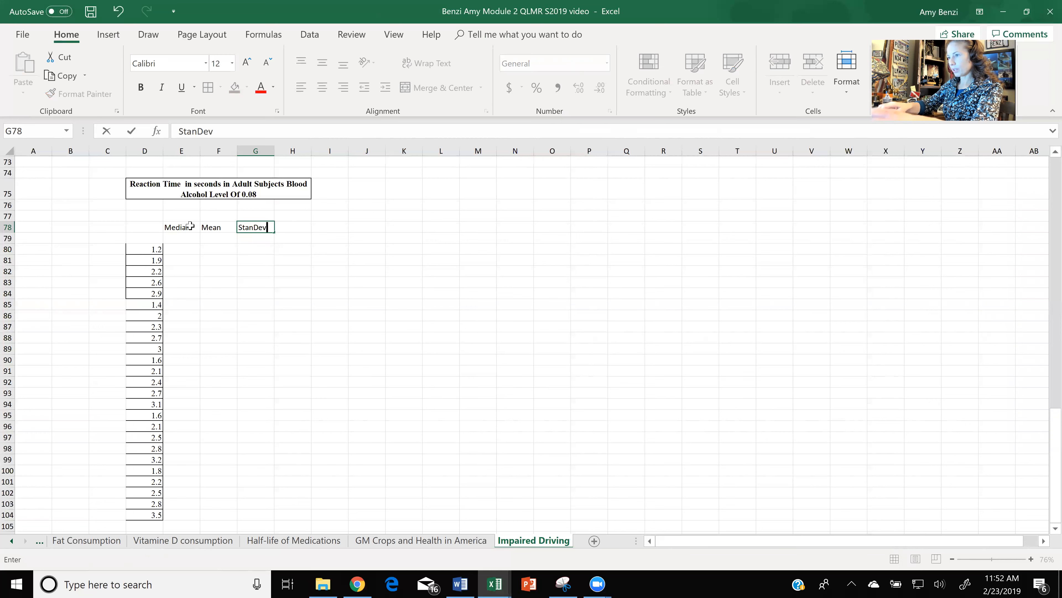
{"action": "key", "text": "Tab"}
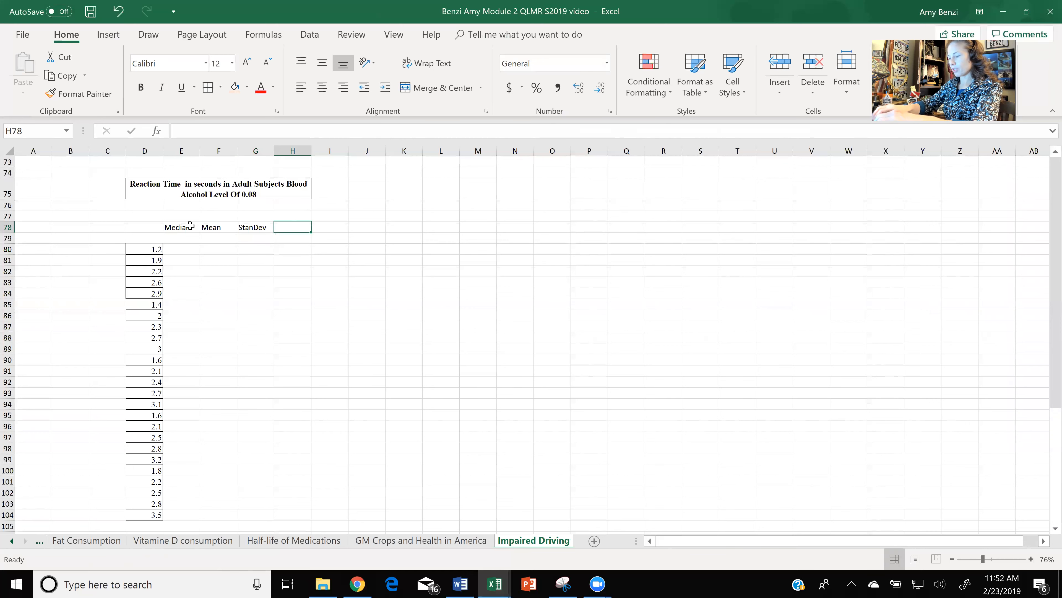
- Enter the heading Coeff.Var. in H78, beside the StanDev heading
{"action": "type", "text": "Coef"}
{"action": "type", "text": "f"}
{"action": "type", "text": "var"}
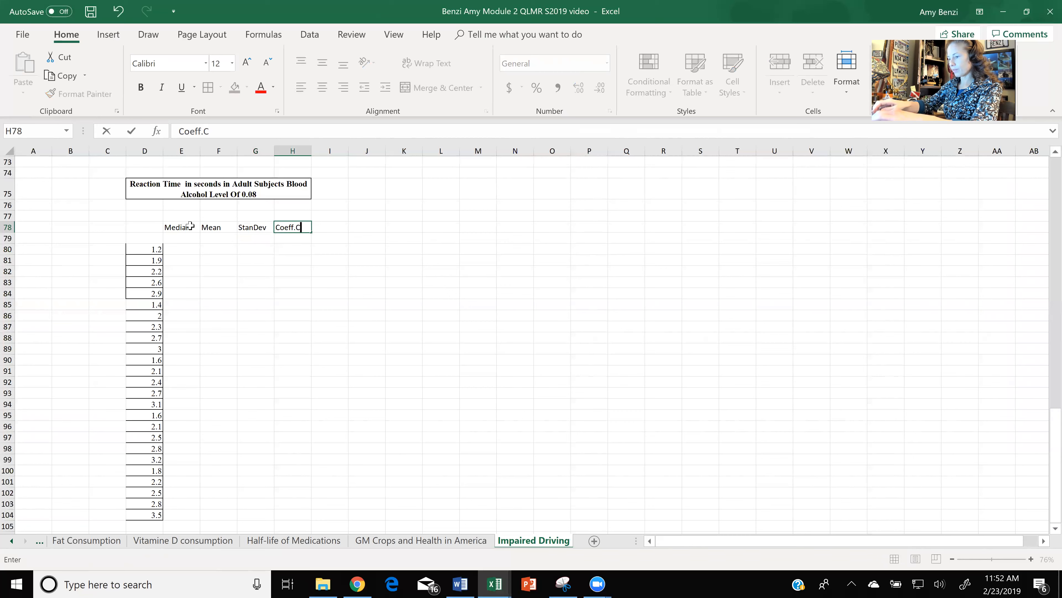
{"action": "type", "text": "."}
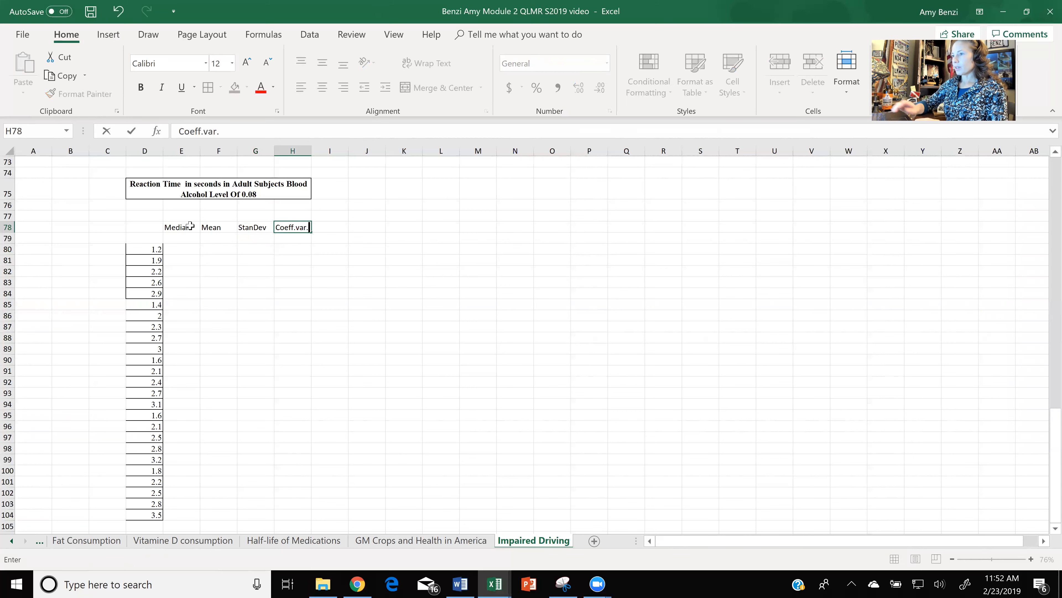
{"action": "left_click", "coordinate": [299, 226]}
{"action": "key", "text": "BackSpace"}
{"action": "type", "text": "V"}
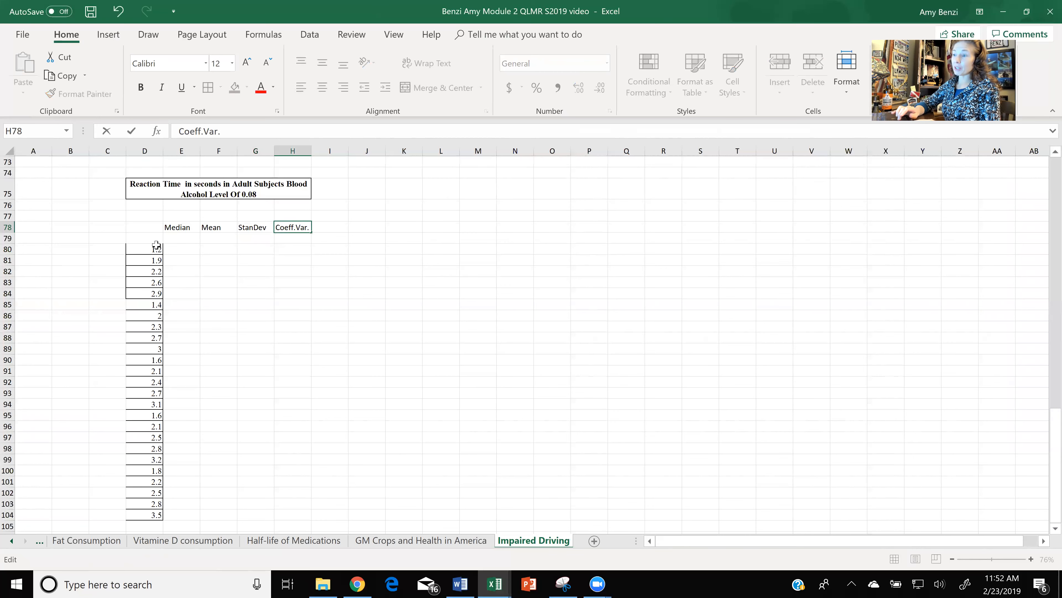
- Apply all borders to the reaction time values in D80:D104
{"action": "left_click_drag", "start_coordinate": [151, 249], "coordinate": [143, 515]}
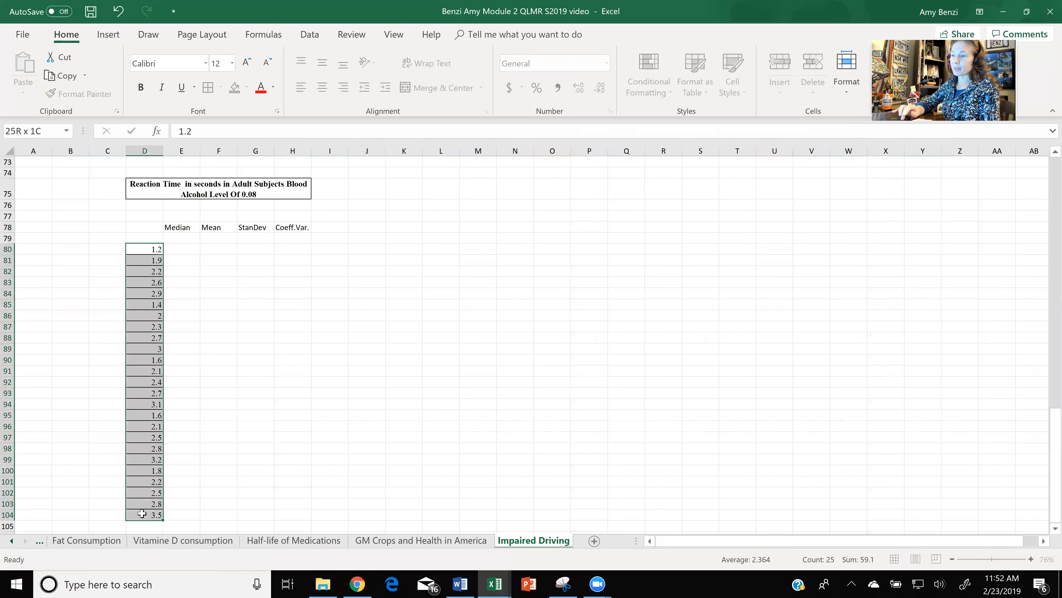
{"action": "left_click", "coordinate": [208, 88]}
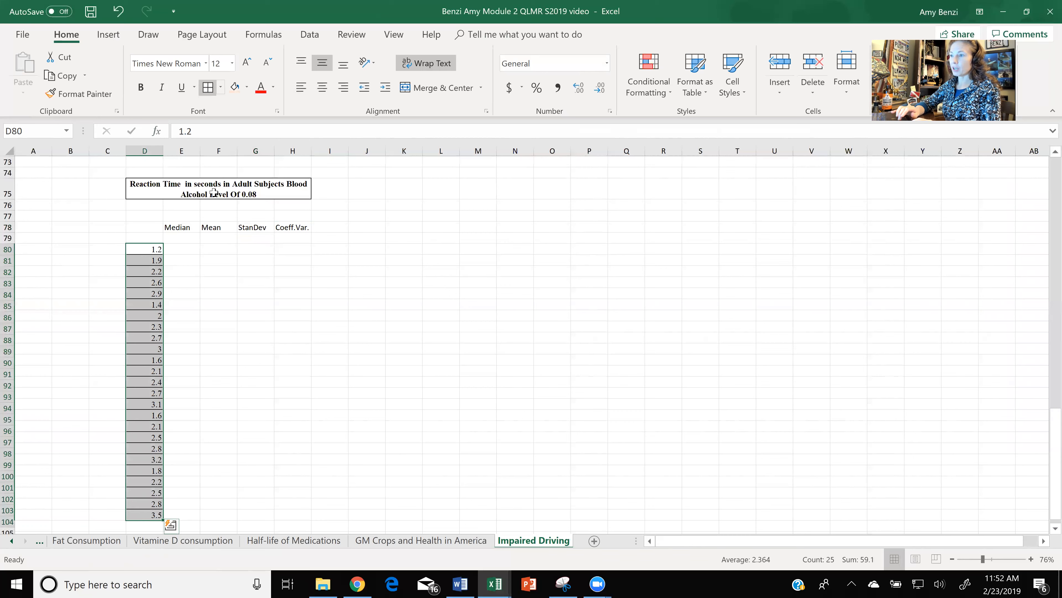
{"action": "left_click", "coordinate": [227, 261]}
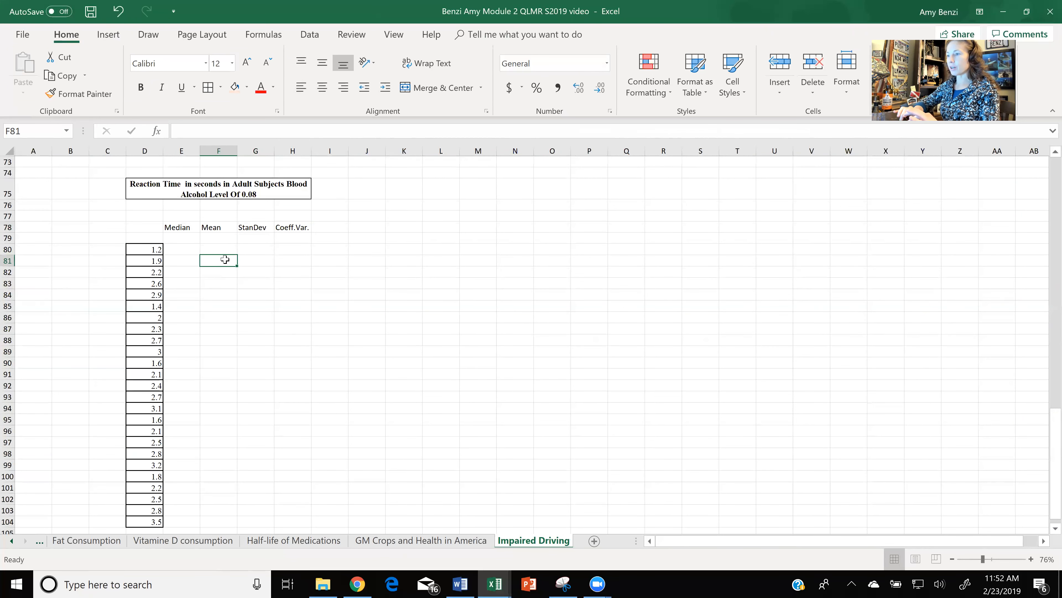
- Calculate the median of the reaction times D80:D104 in E79, below the Median heading
{"action": "left_click", "coordinate": [191, 237]}
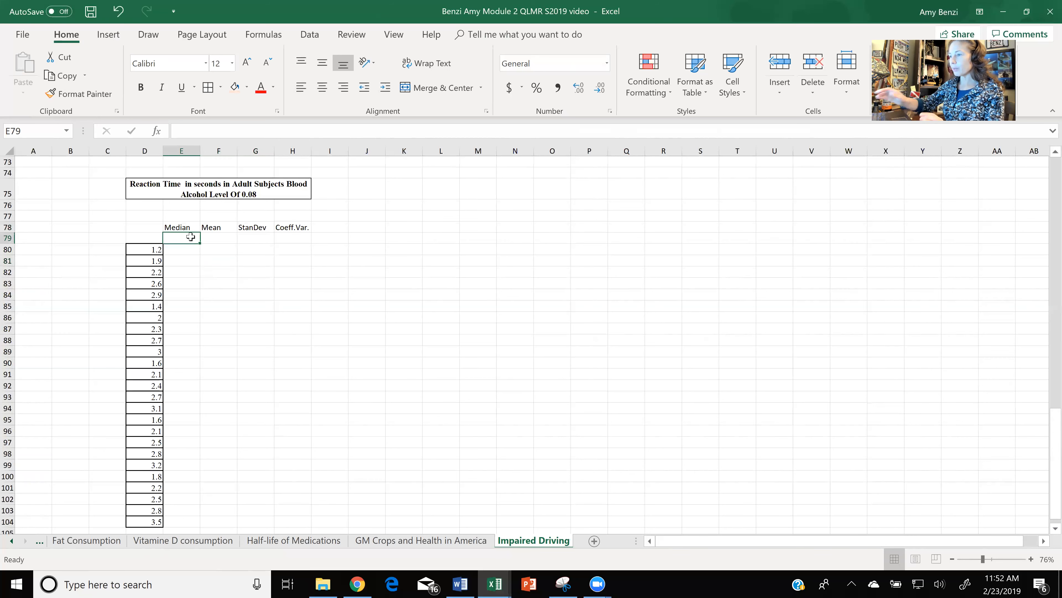
{"action": "type", "text": "=med"}
{"action": "double_click", "coordinate": [201, 251]}
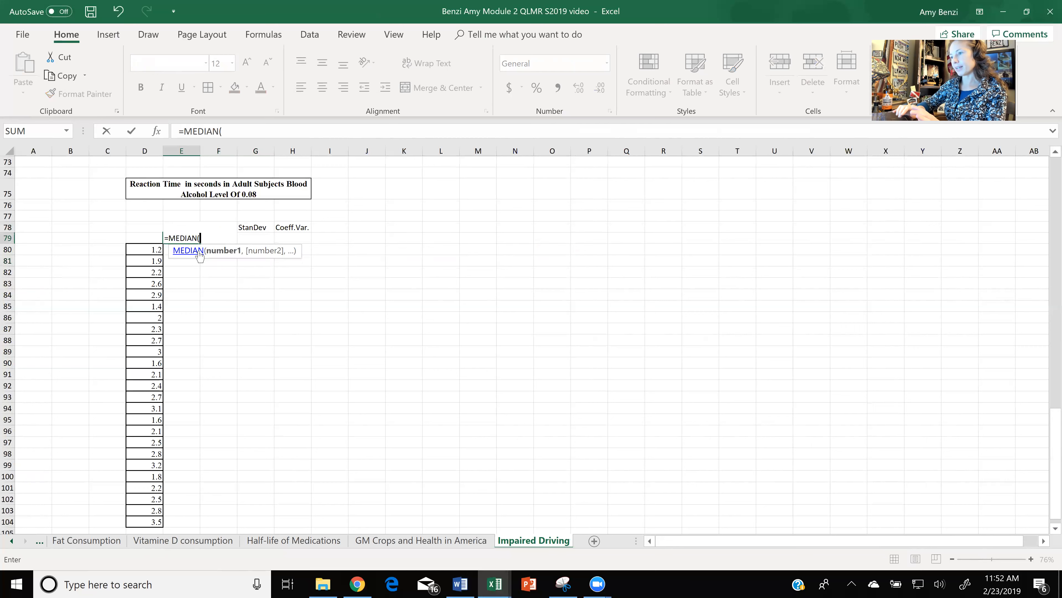
{"action": "left_click_drag", "start_coordinate": [155, 250], "coordinate": [146, 524]}
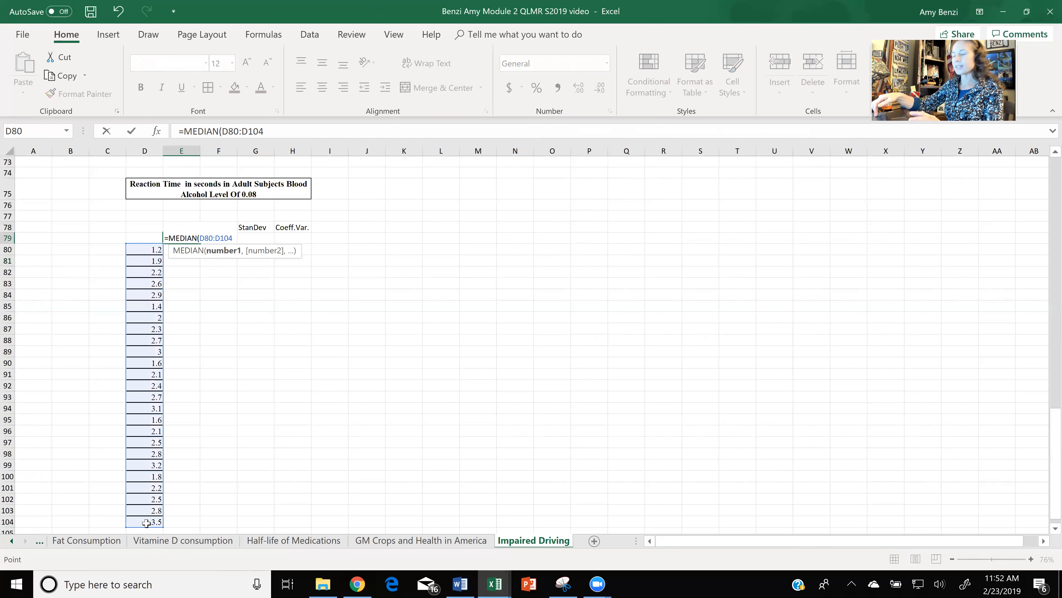
{"action": "key", "text": "Return"}
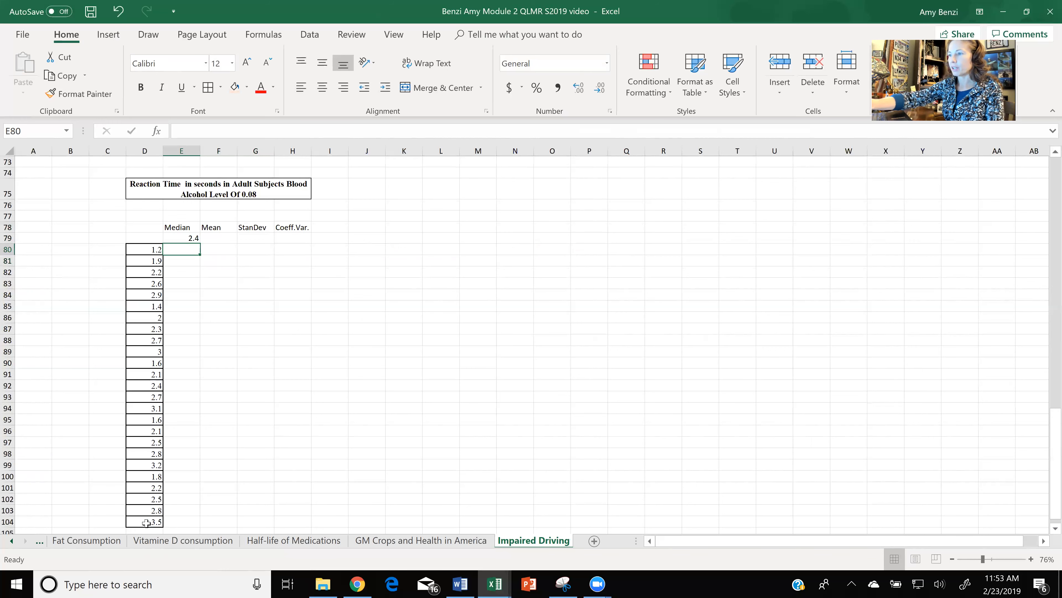
- Enter an AVEDEV formula over the reaction times D80:D104 in F79, below the Mean heading
{"action": "scroll", "coordinate": [146, 524], "scroll_direction": "down", "scroll_amount": 1}
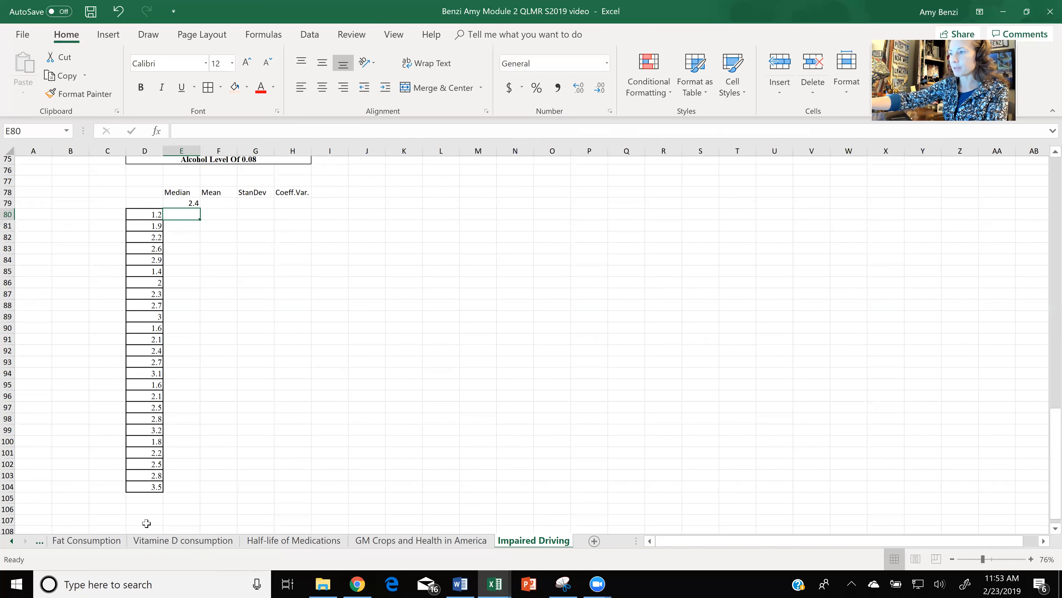
{"action": "scroll", "coordinate": [146, 523], "scroll_direction": "up", "scroll_amount": 2, "text": "ctrl"}
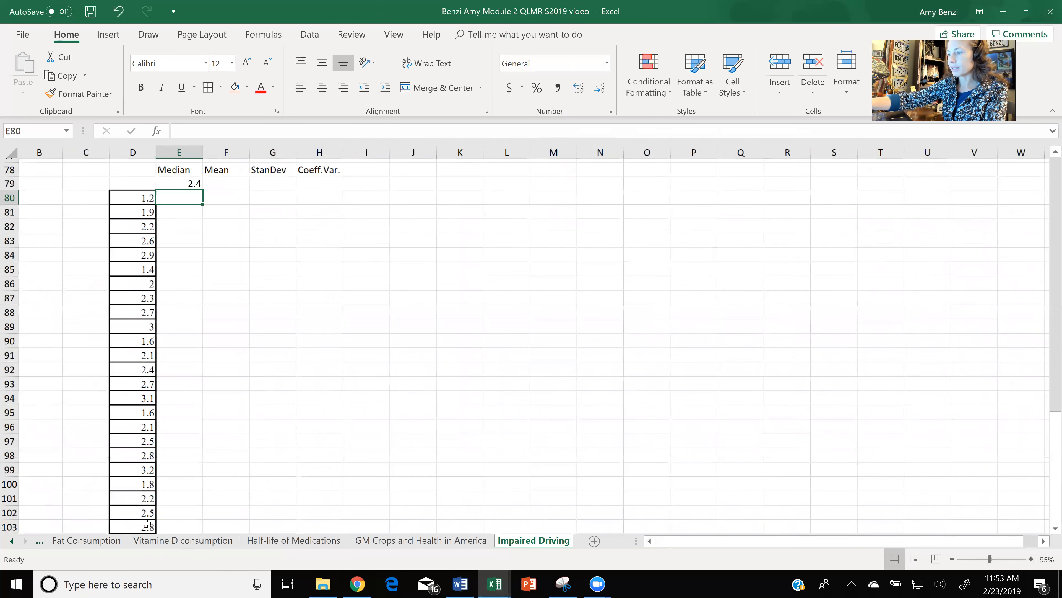
{"action": "scroll", "coordinate": [146, 523], "scroll_direction": "down", "scroll_amount": 2, "text": "ctrl"}
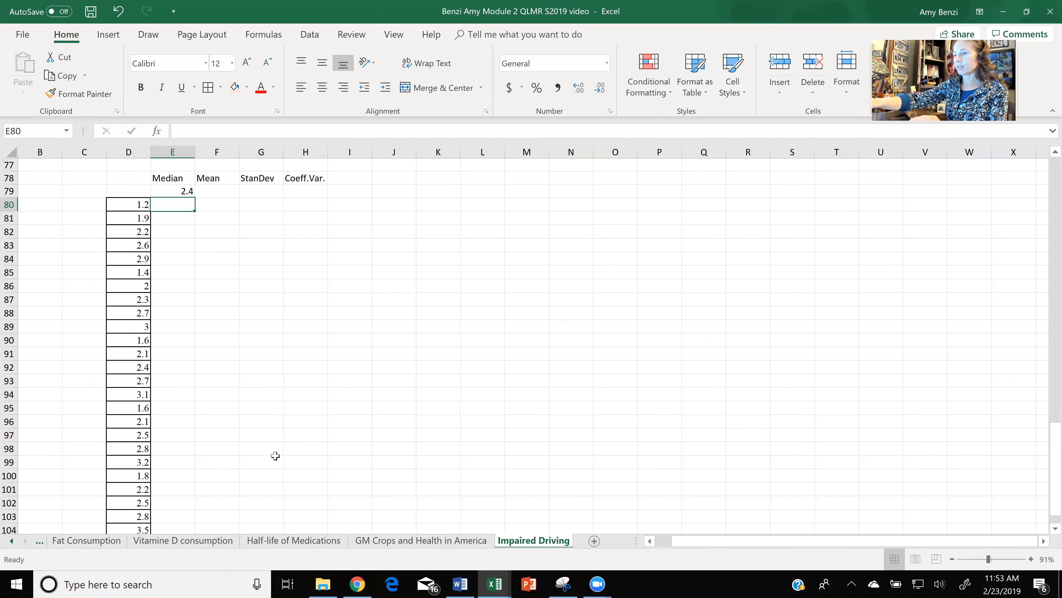
{"action": "scroll", "coordinate": [275, 455], "scroll_direction": "down", "scroll_amount": 1}
{"action": "scroll", "coordinate": [275, 455], "scroll_direction": "up", "scroll_amount": 2}
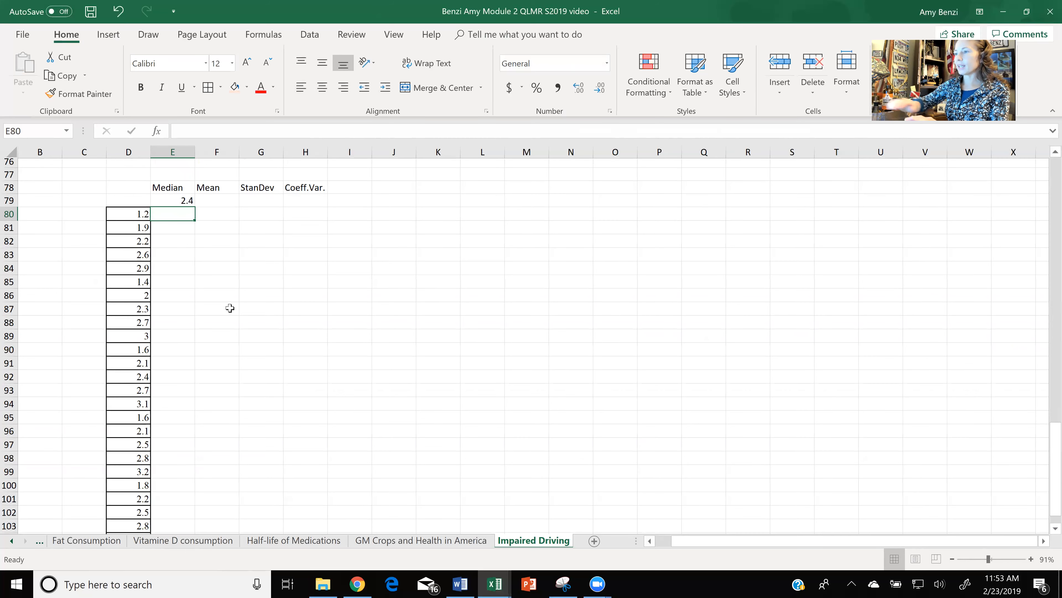
{"action": "left_click", "coordinate": [226, 203]}
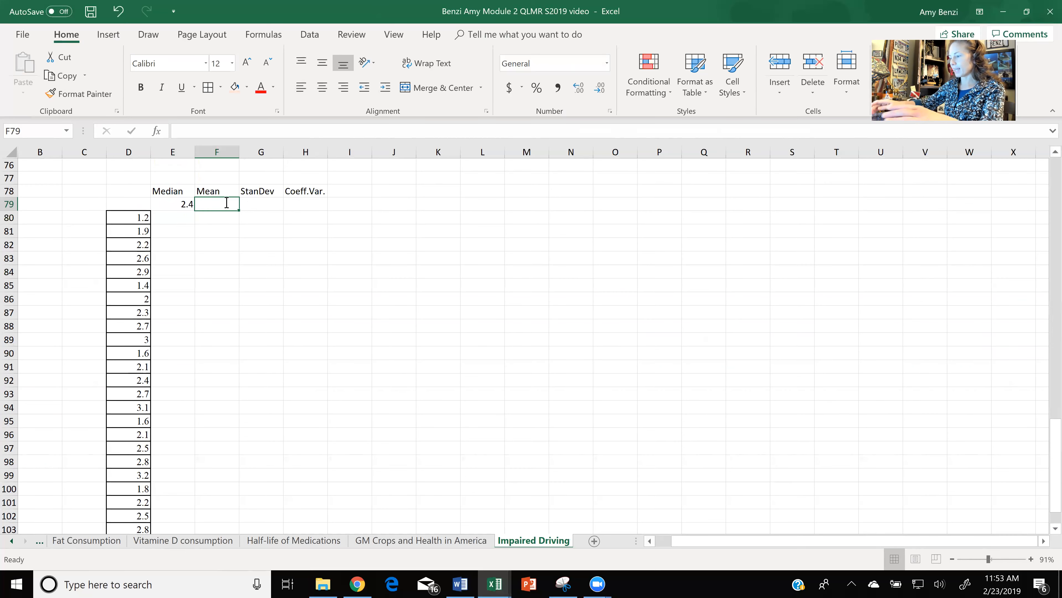
{"action": "type", "text": "=ave"}
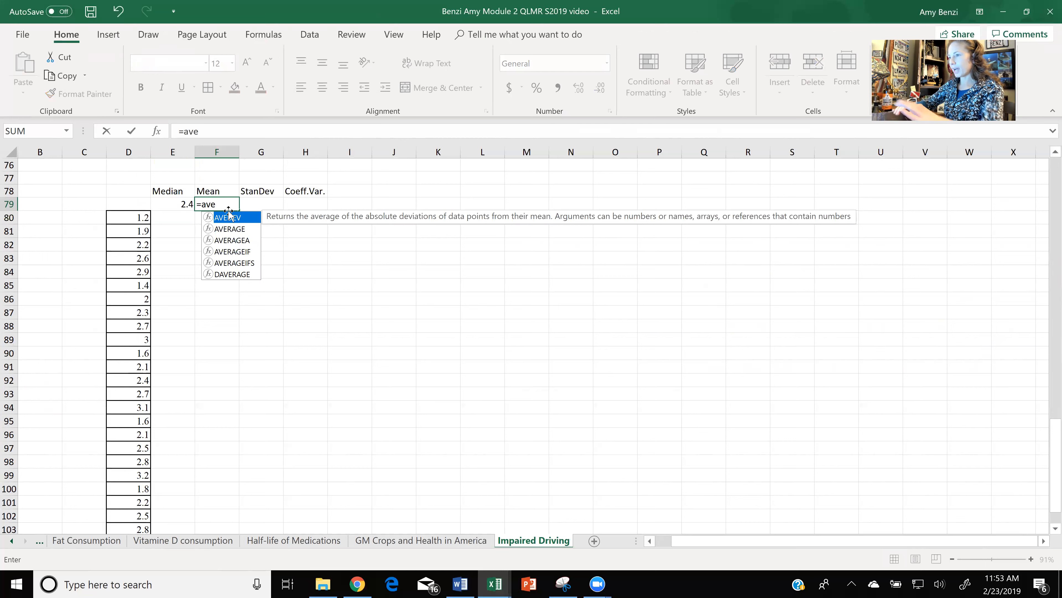
{"action": "double_click", "coordinate": [229, 217]}
{"action": "left_click_drag", "start_coordinate": [140, 217], "coordinate": [132, 507]}
{"action": "type", "text": ")"}
{"action": "key", "text": "Return"}
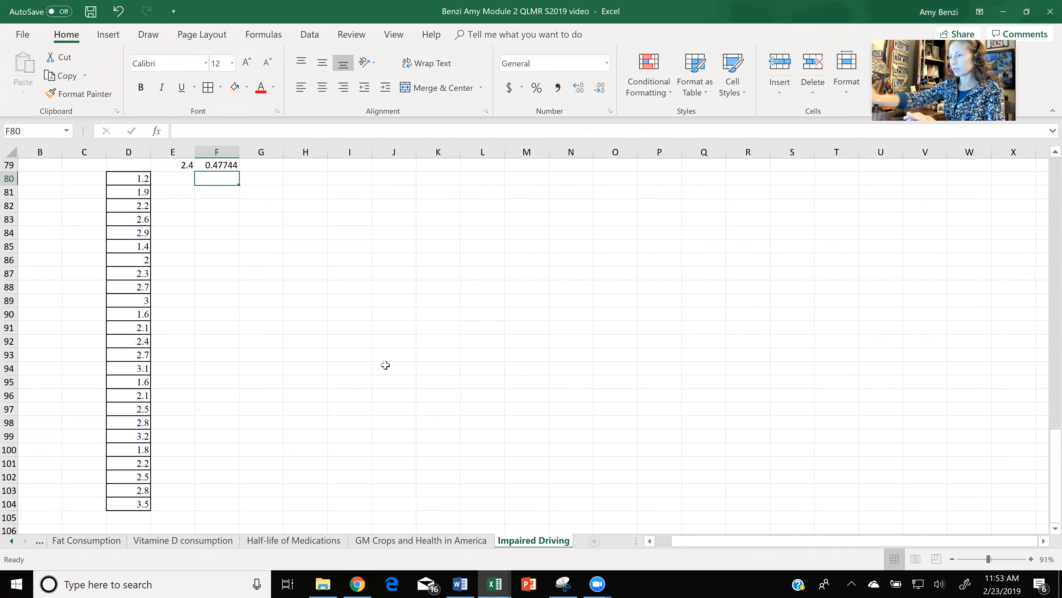
- Calculate the standard deviation of D80:D104 in G79 with the STDEV function
{"action": "scroll", "coordinate": [385, 365], "scroll_direction": "up", "scroll_amount": 1}
{"action": "scroll", "coordinate": [385, 365], "scroll_direction": "down", "scroll_amount": 1}
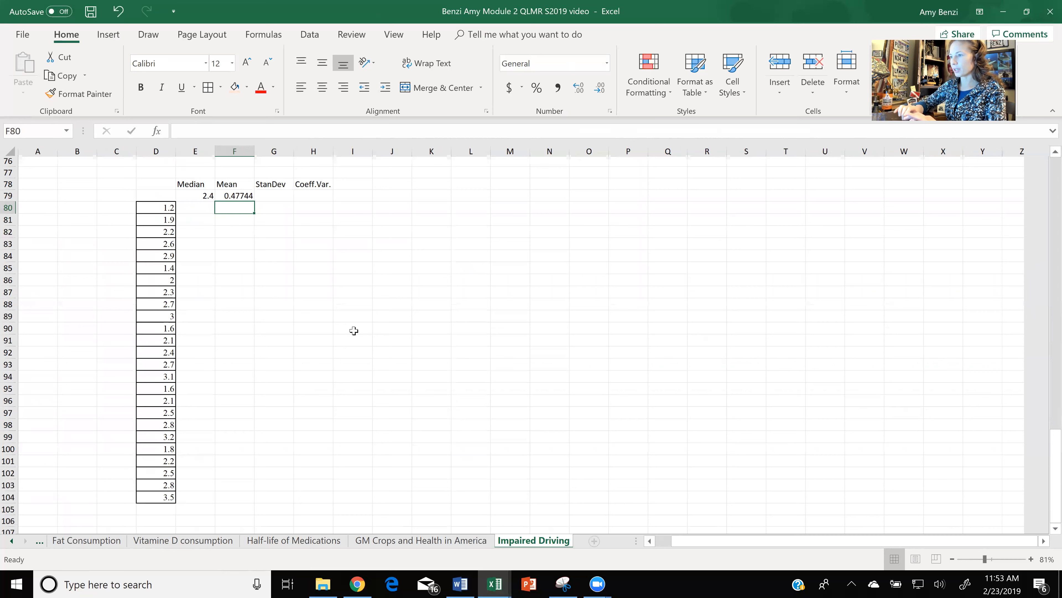
{"action": "left_click", "coordinate": [285, 197]}
{"action": "type", "text": "="}
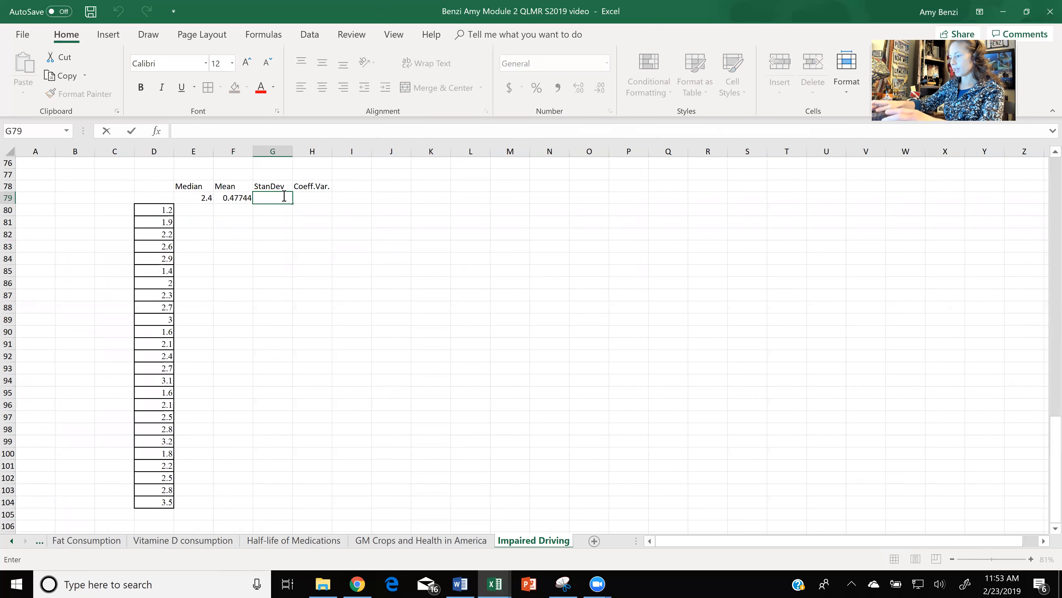
{"action": "type", "text": "stdev"}
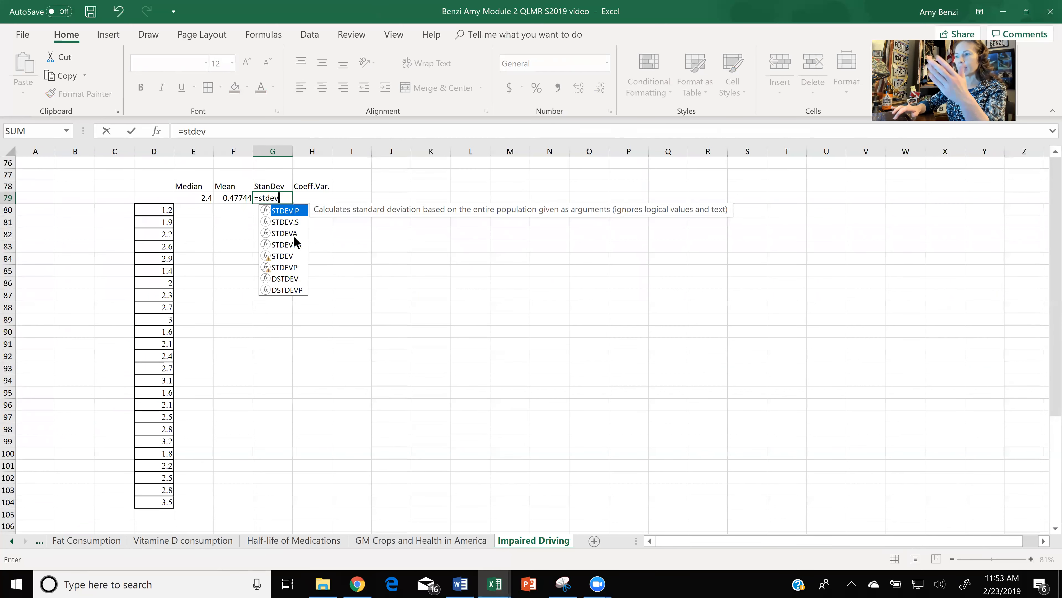
{"action": "double_click", "coordinate": [283, 257]}
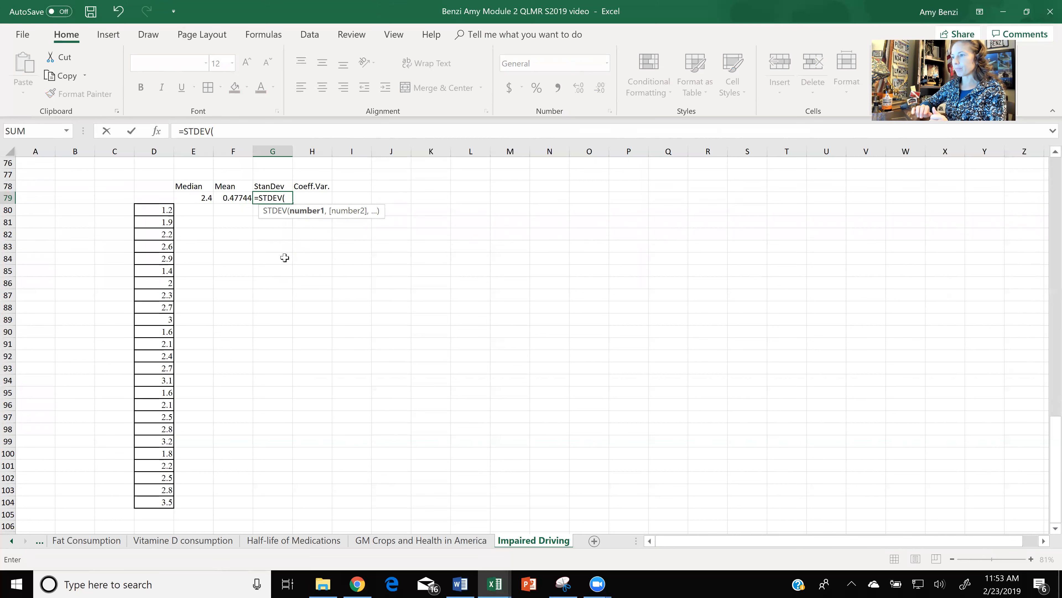
{"action": "left_click_drag", "start_coordinate": [172, 217], "coordinate": [162, 500]}
{"action": "key", "text": "Return"}
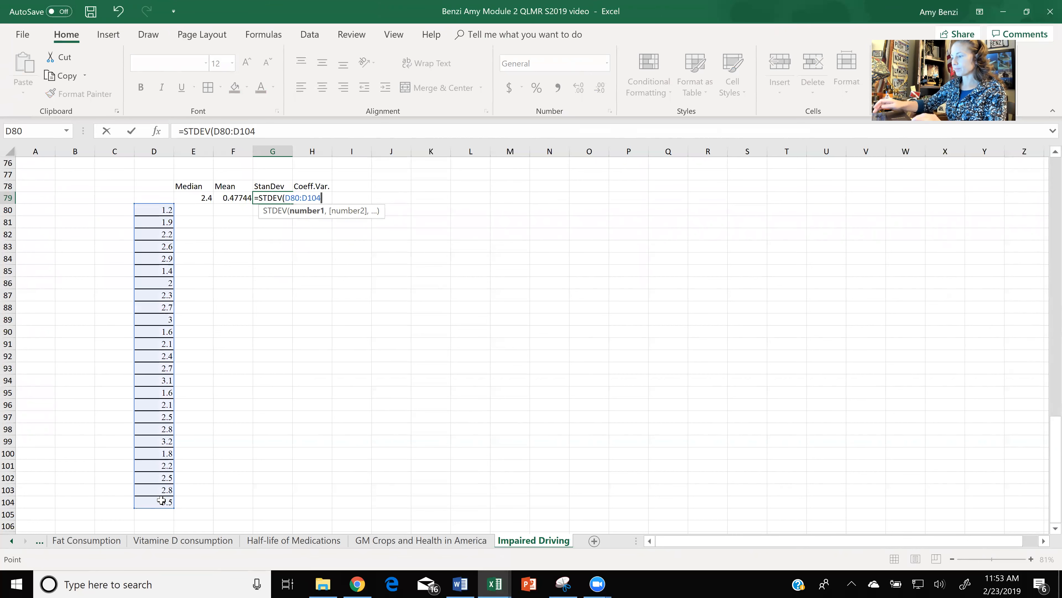
- Enter the formula =G79/F79 in H79 to calculate the coefficient of variation
{"action": "double_click", "coordinate": [318, 199]}
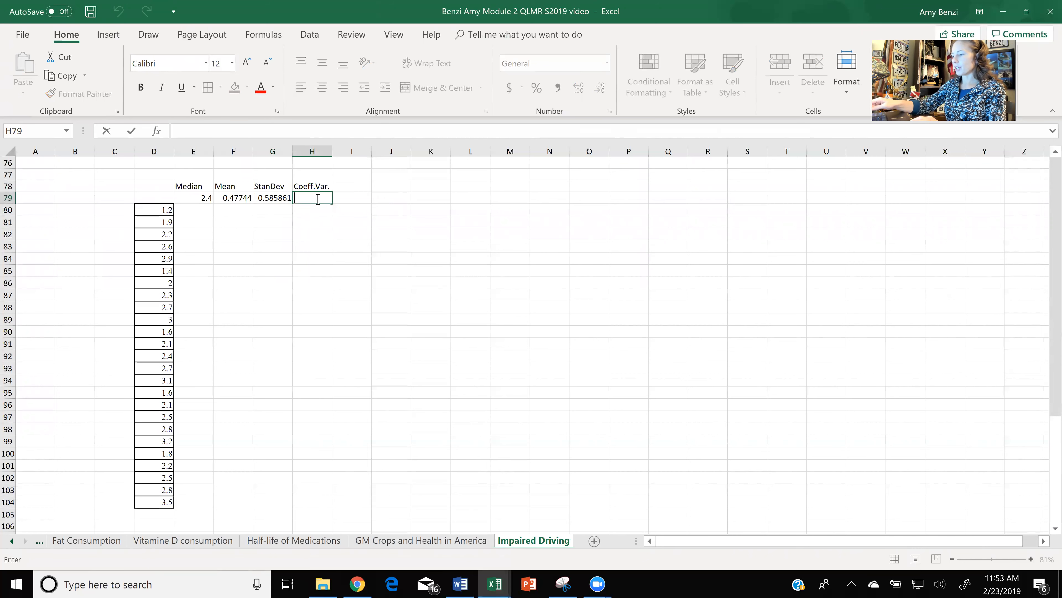
{"action": "type", "text": "="}
{"action": "left_click", "coordinate": [280, 197]}
{"action": "type", "text": "/"}
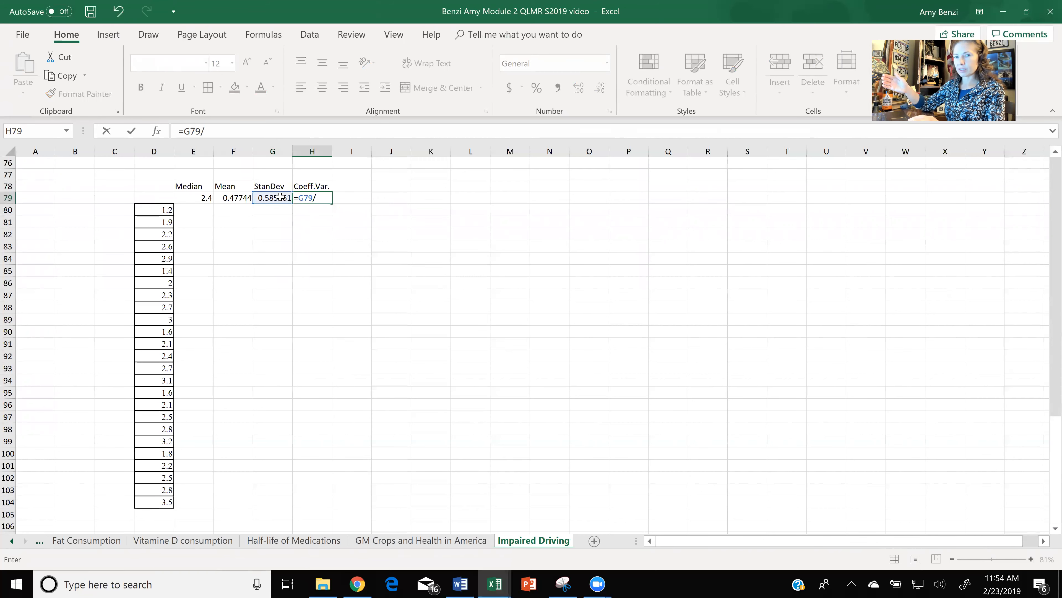
{"action": "left_click", "coordinate": [246, 199]}
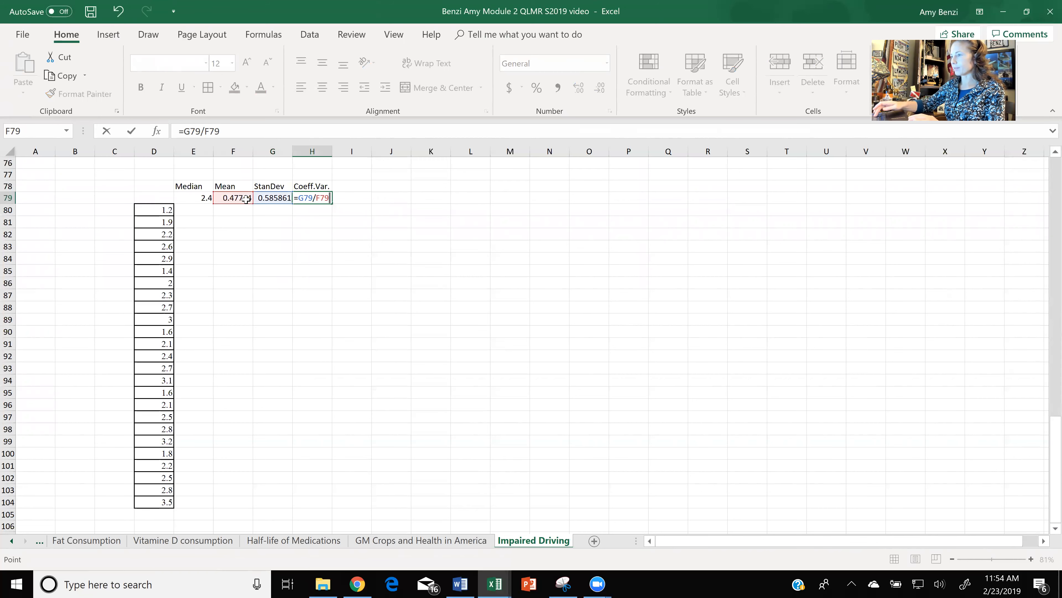
{"action": "key", "text": "Return"}
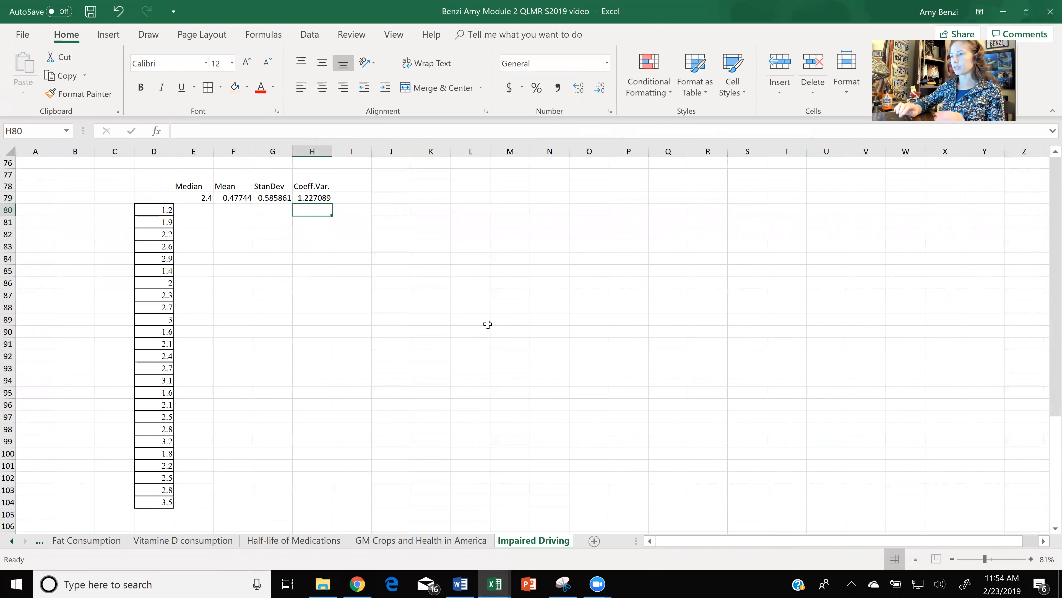
- Insert a 2-D clustered column chart of the reaction times D80:D104 and move it just below the statistics row
{"action": "left_click_drag", "start_coordinate": [169, 209], "coordinate": [164, 503]}
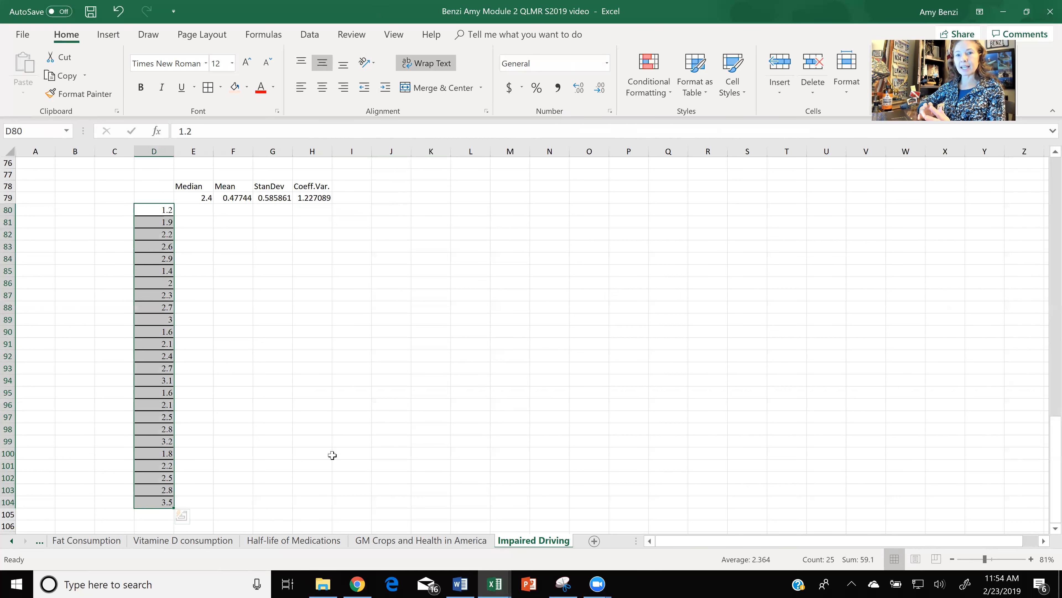
{"action": "left_click", "coordinate": [110, 35]}
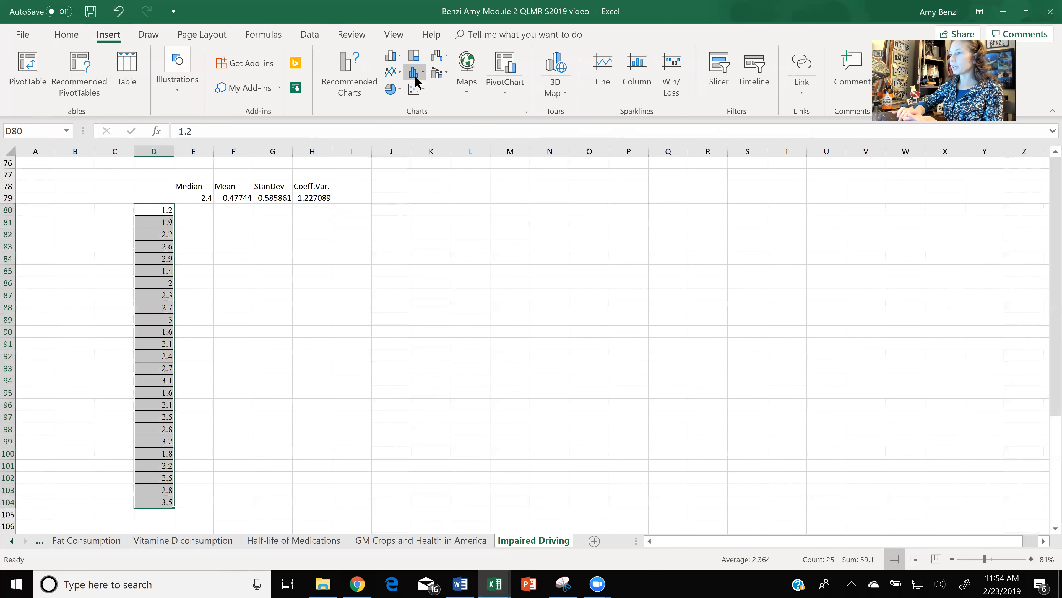
{"action": "left_click", "coordinate": [394, 61]}
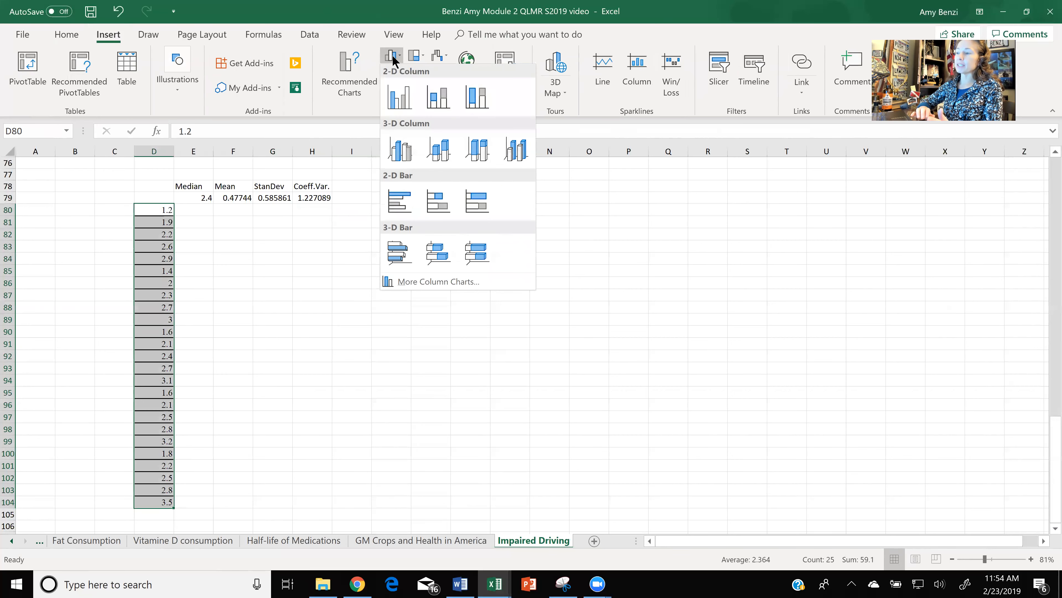
{"action": "left_click", "coordinate": [393, 97]}
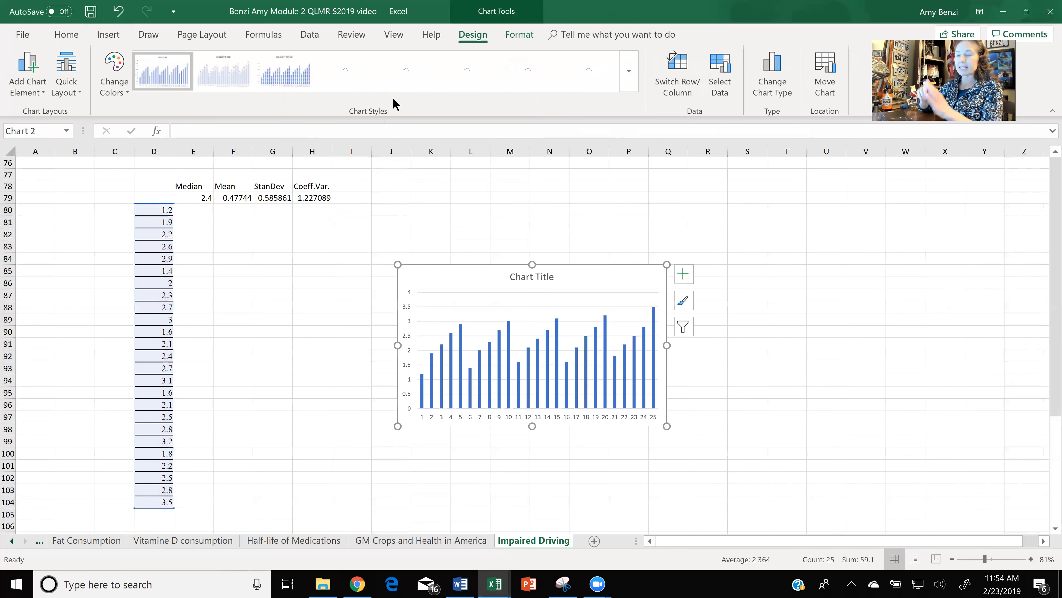
{"action": "left_click_drag", "start_coordinate": [441, 276], "coordinate": [273, 230]}
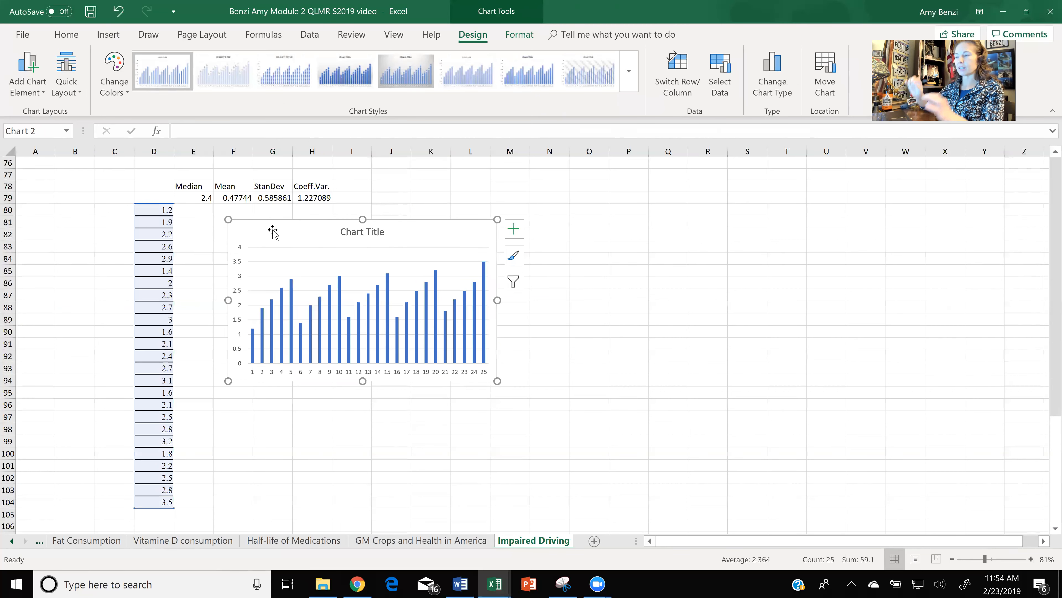
{"action": "mouse_move", "coordinate": [253, 338]}
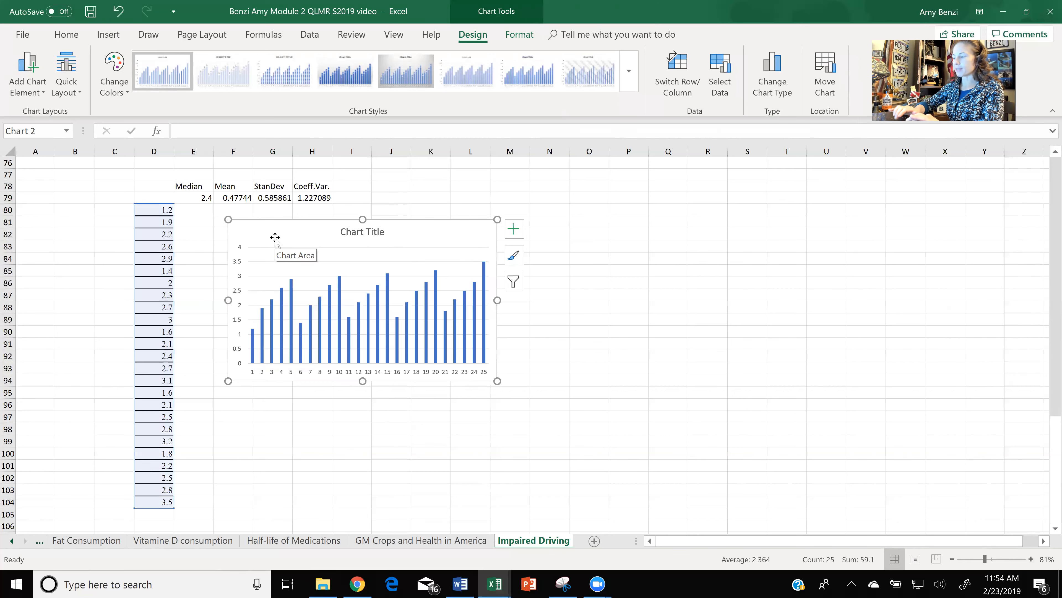
- Undo the column chart's move and try to turn the chart into a histogram
{"action": "left_click", "coordinate": [119, 13]}
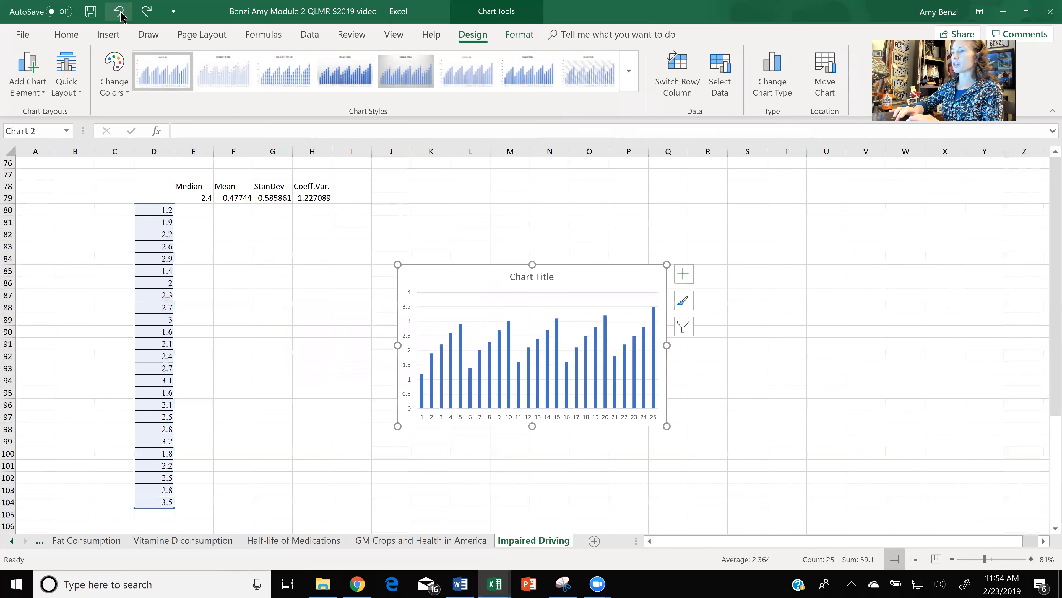
{"action": "left_click", "coordinate": [117, 37]}
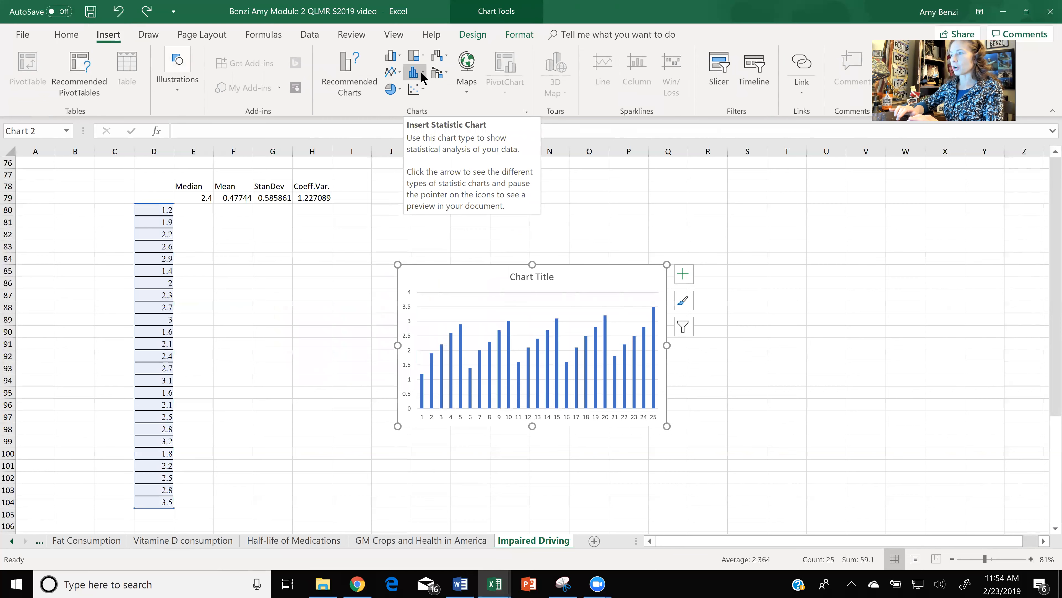
{"action": "left_click", "coordinate": [420, 71]}
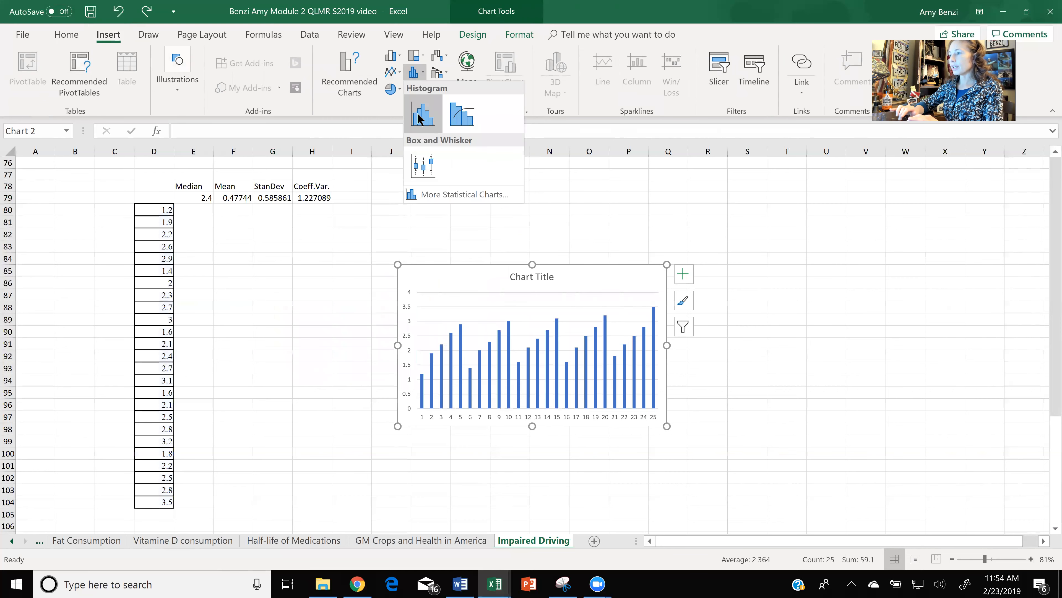
{"action": "left_click", "coordinate": [419, 117]}
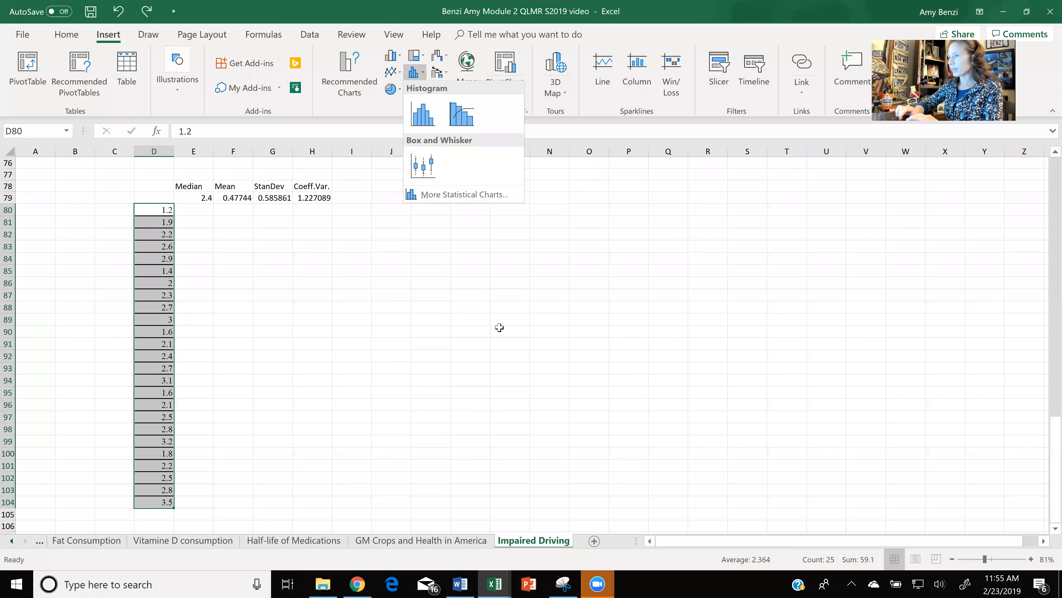
{"action": "left_click", "coordinate": [499, 327]}
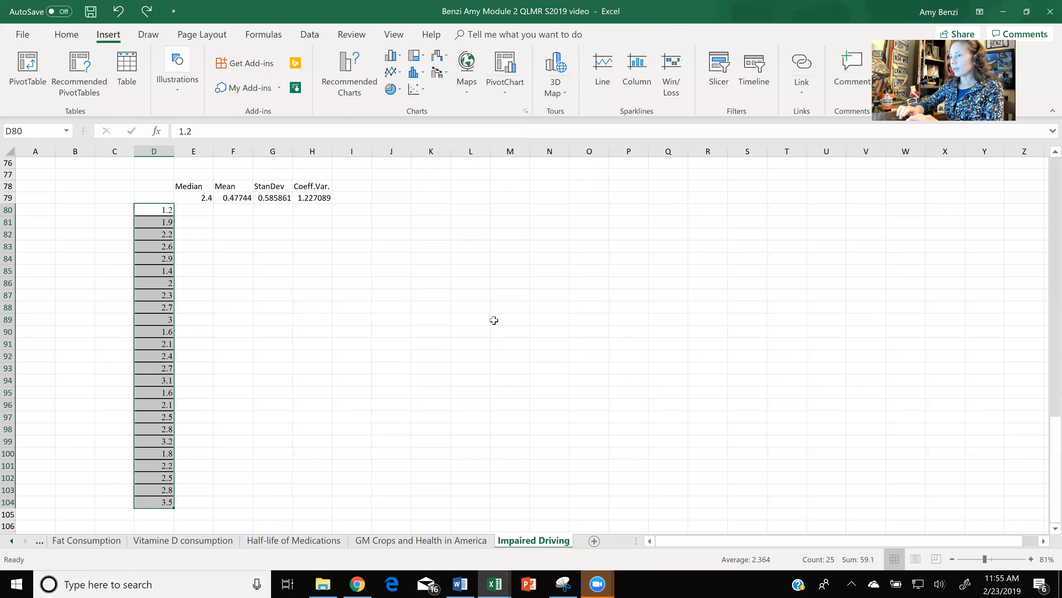
- Insert a histogram of the reaction times D80:D104 and place it, enlarged, below the statistics row
{"action": "left_click", "coordinate": [424, 74]}
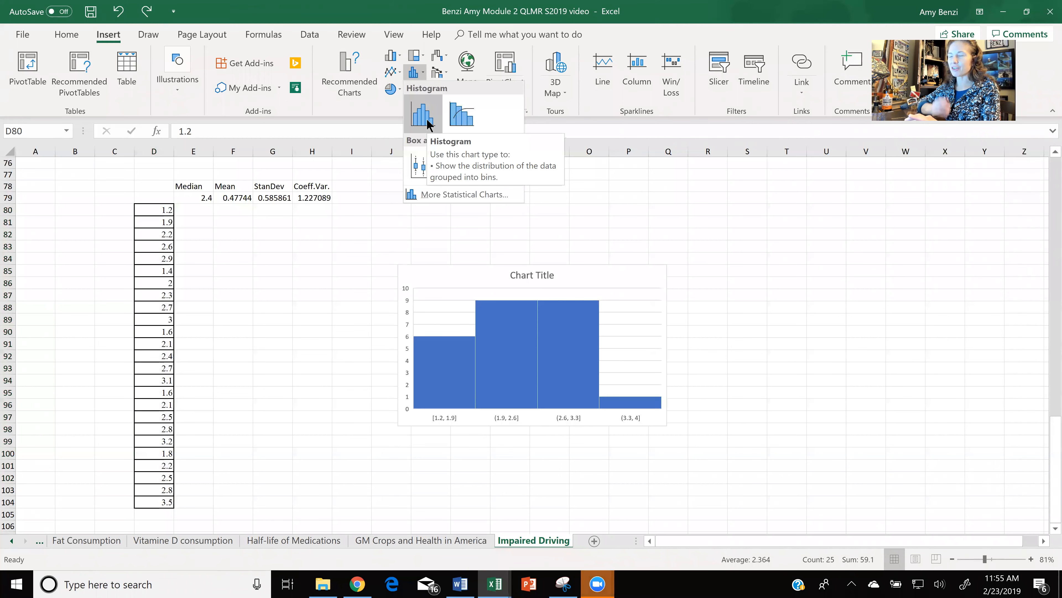
{"action": "left_click", "coordinate": [427, 118]}
{"action": "left_click_drag", "start_coordinate": [644, 418], "coordinate": [465, 384]}
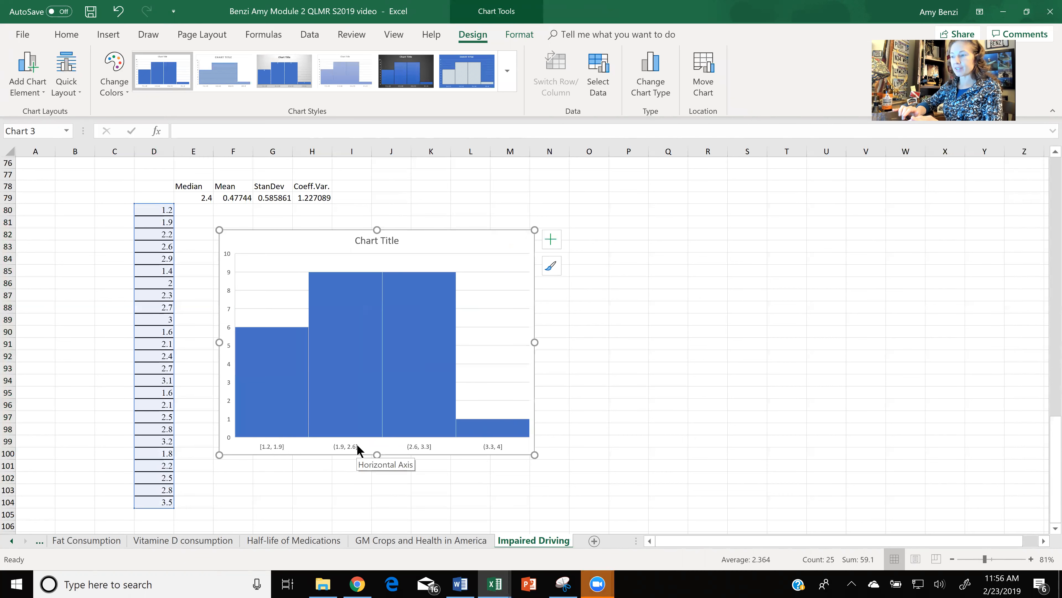
- Switch to the Word assignment, move the yellow highlight box onto the seven-bin histogram instruction, and return to the Excel workbook
{"action": "left_click", "coordinate": [460, 584]}
{"action": "scroll", "coordinate": [539, 357], "scroll_direction": "down", "scroll_amount": 3}
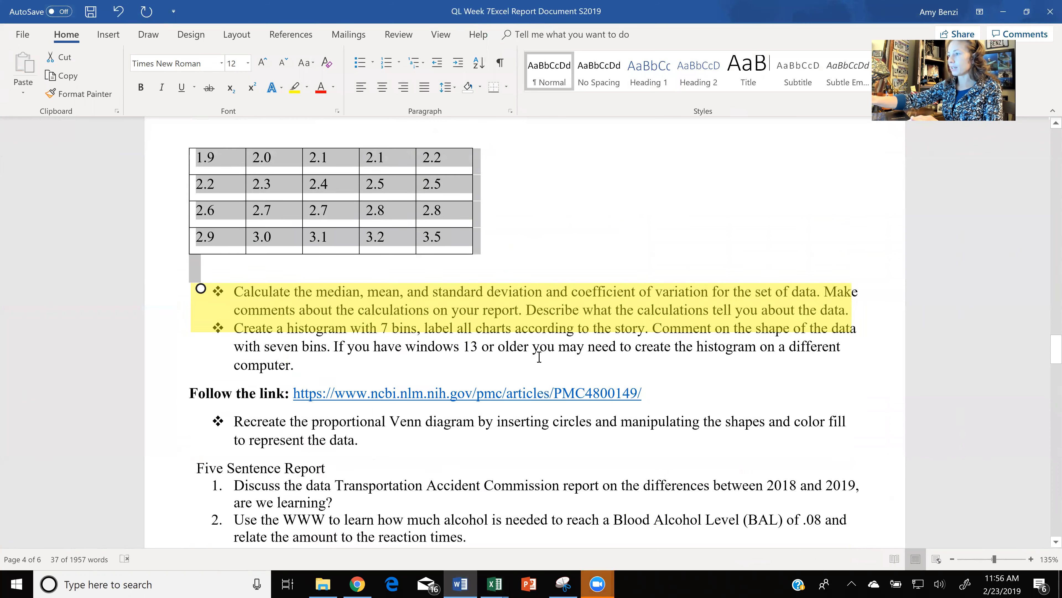
{"action": "left_click", "coordinate": [521, 213]}
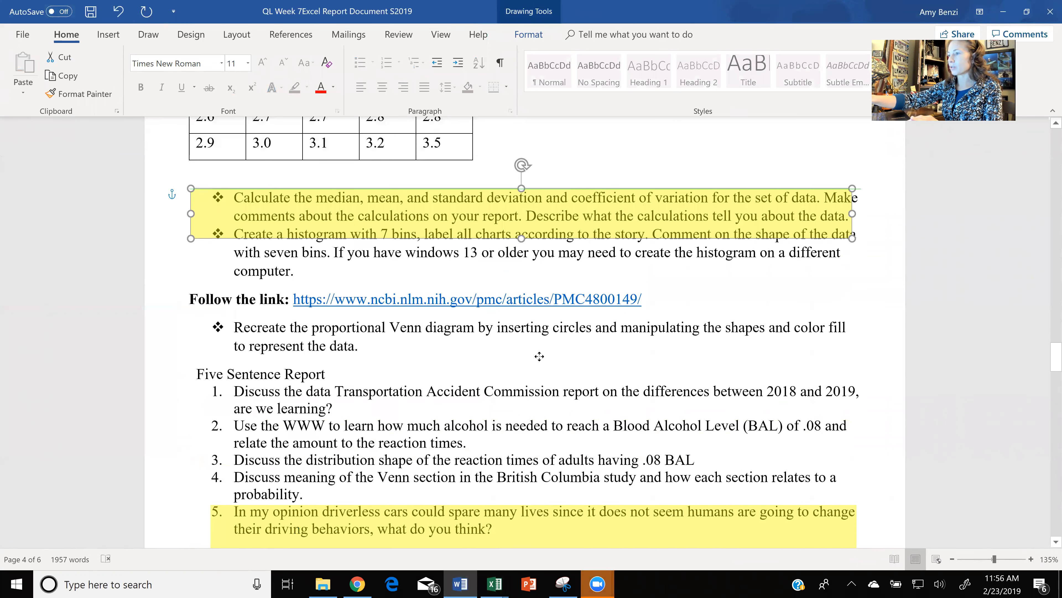
{"action": "left_click_drag", "start_coordinate": [521, 214], "coordinate": [511, 251]}
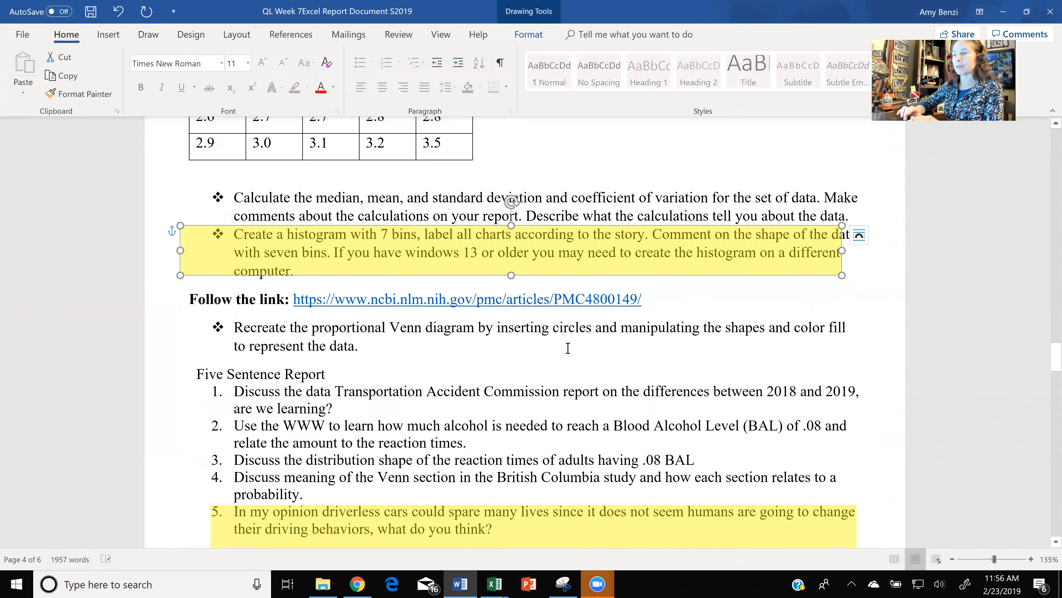
{"action": "left_click", "coordinate": [1005, 12]}
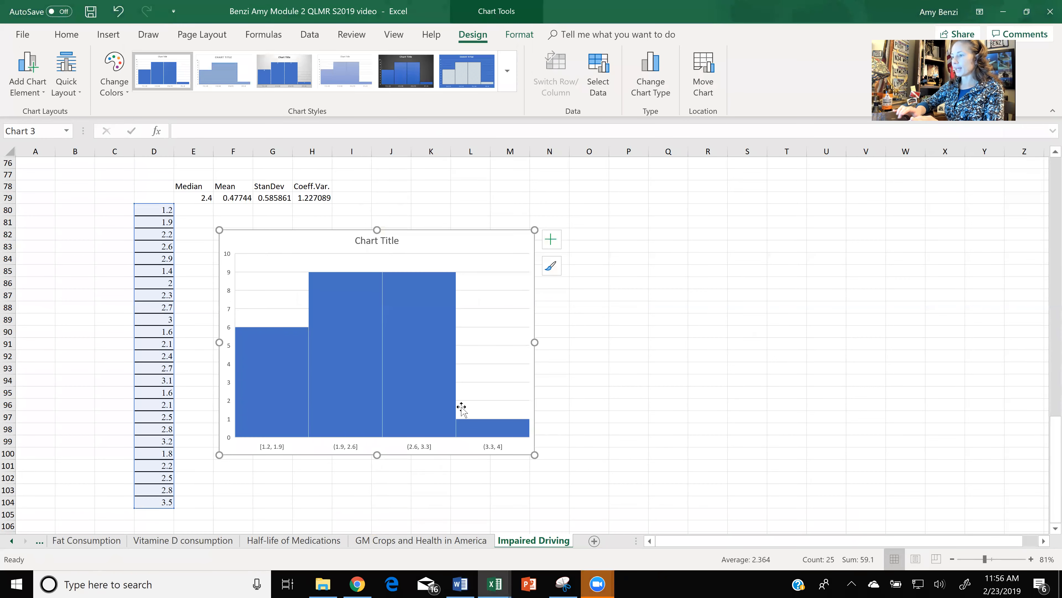
- Add axis titles to the reaction-time histogram and set its horizontal axis to 7 bins
{"action": "left_click", "coordinate": [552, 239]}
{"action": "left_click", "coordinate": [588, 277]}
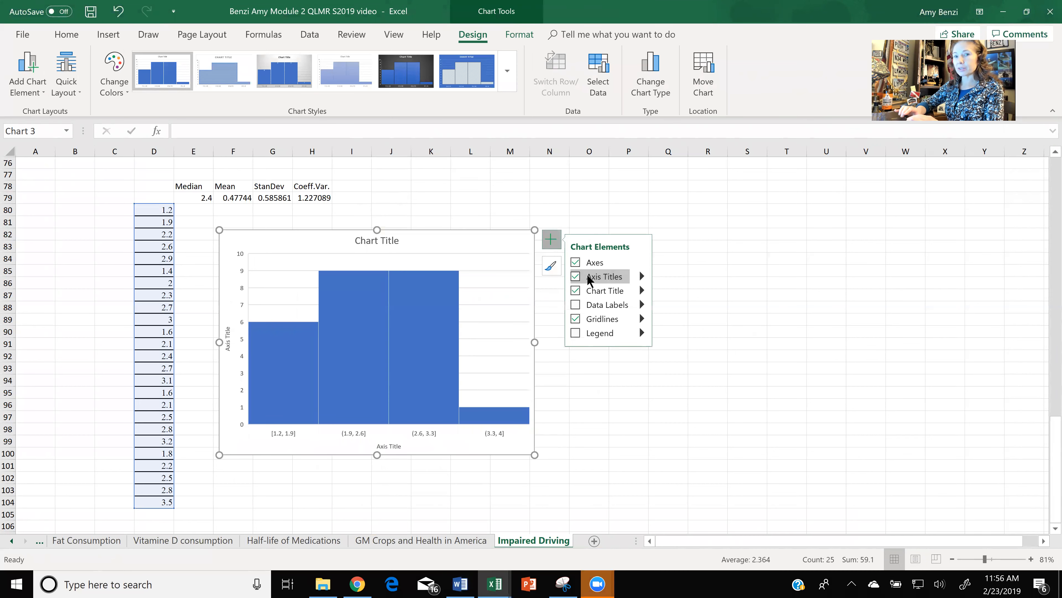
{"action": "left_click", "coordinate": [423, 432]}
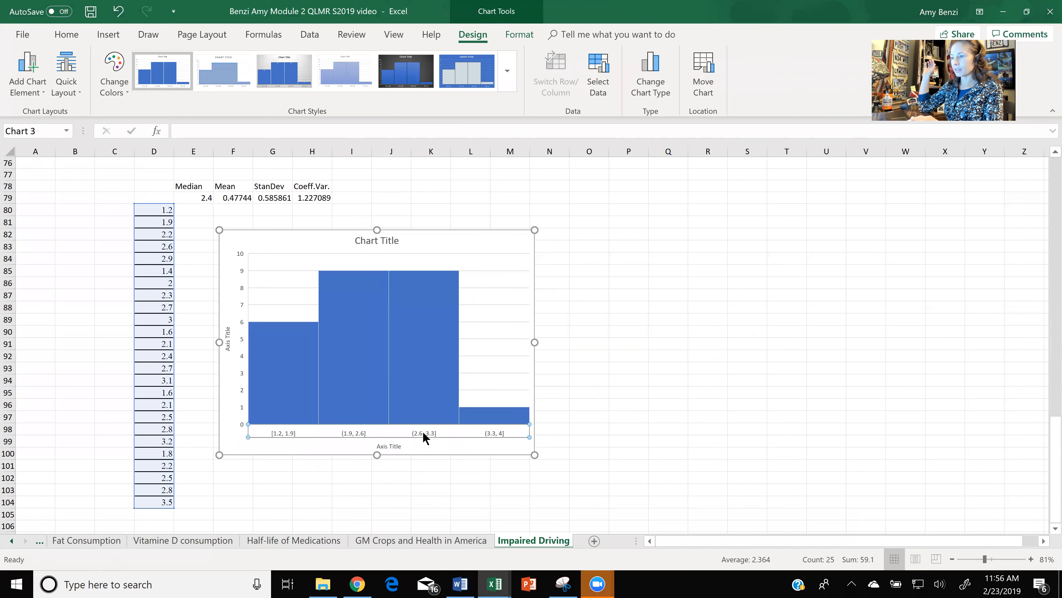
{"action": "double_click", "coordinate": [422, 431]}
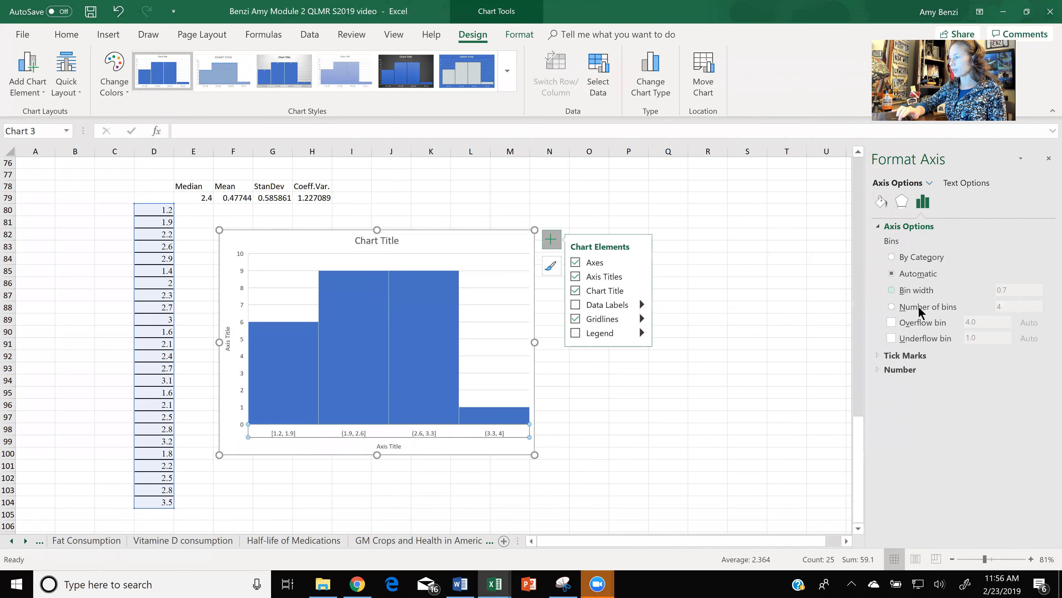
{"action": "left_click", "coordinate": [903, 309]}
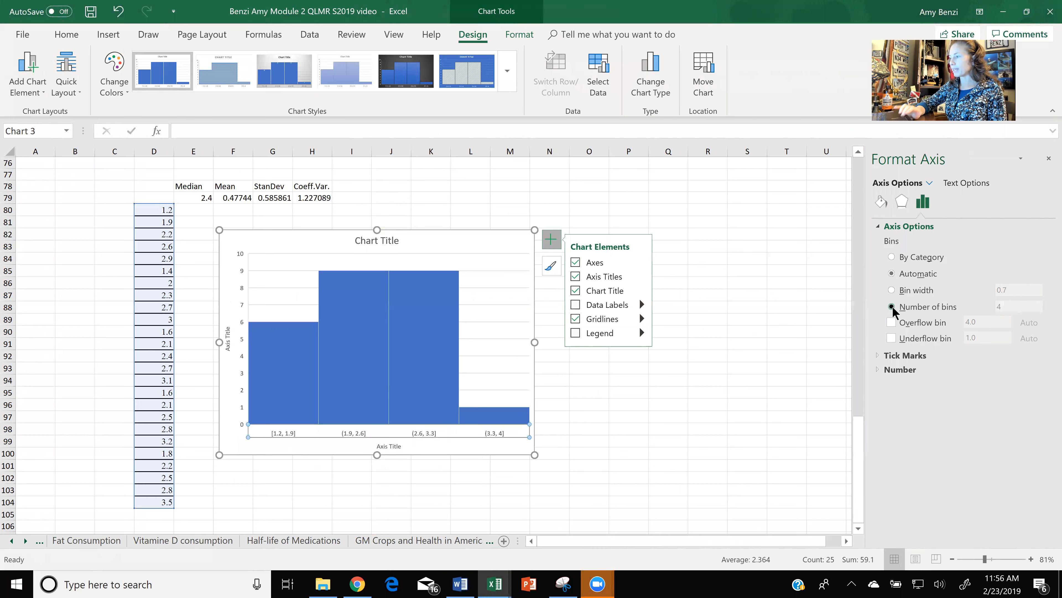
{"action": "left_click", "coordinate": [1022, 309]}
{"action": "key", "text": "BackSpace"}
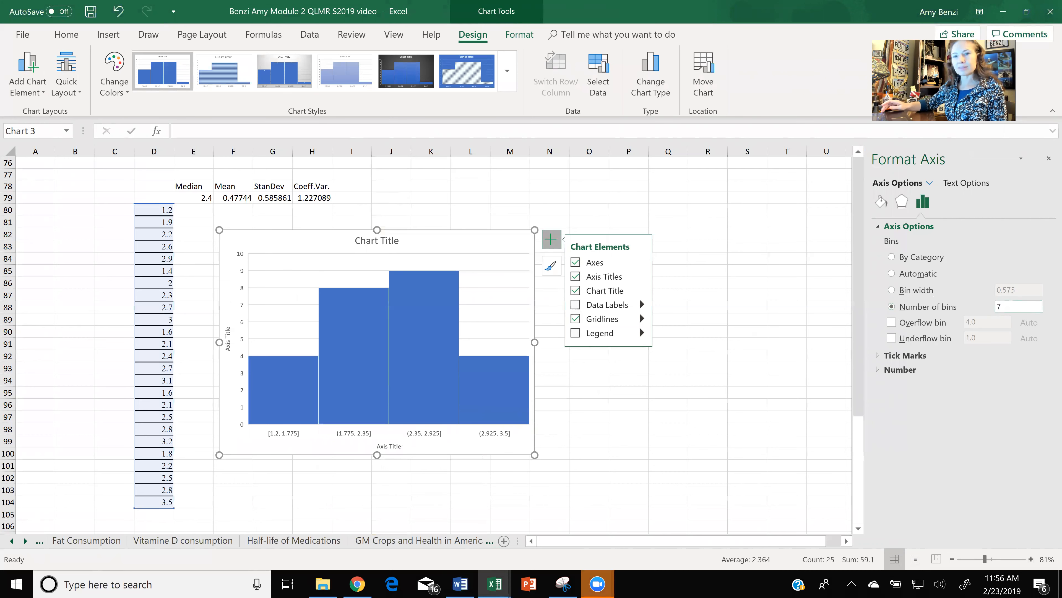
{"action": "type", "text": "7"}
{"action": "key", "text": "Return"}
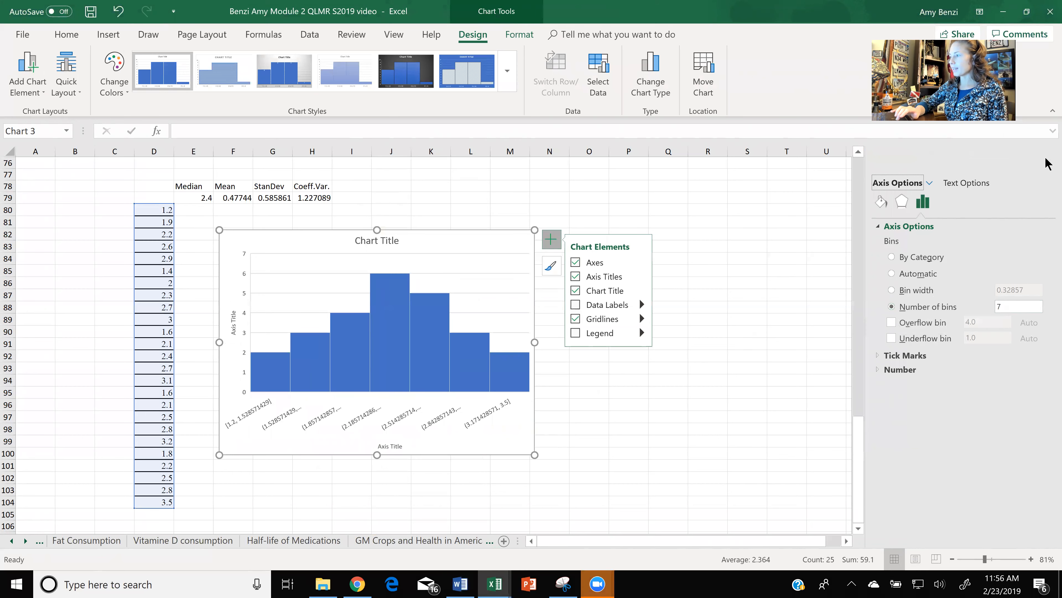
{"action": "left_click", "coordinate": [1048, 161]}
{"action": "left_click", "coordinate": [1048, 161]}
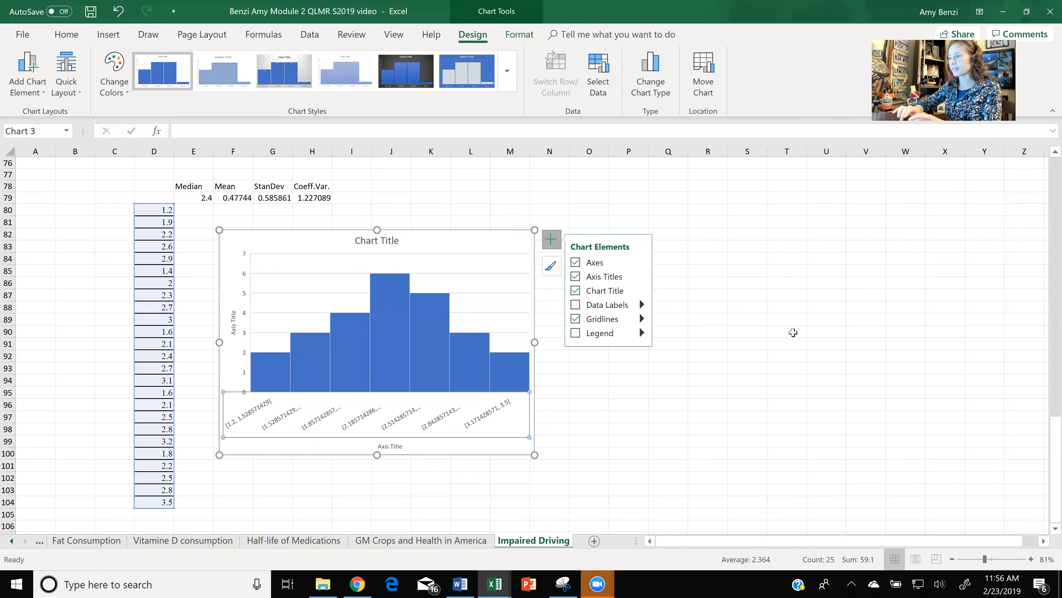
- Deselect the histogram and examine the distribution shape of its bars up close
{"action": "left_click", "coordinate": [793, 334]}
{"action": "left_click", "coordinate": [793, 334]}
{"action": "scroll", "coordinate": [793, 334], "scroll_direction": "up", "scroll_amount": 2}
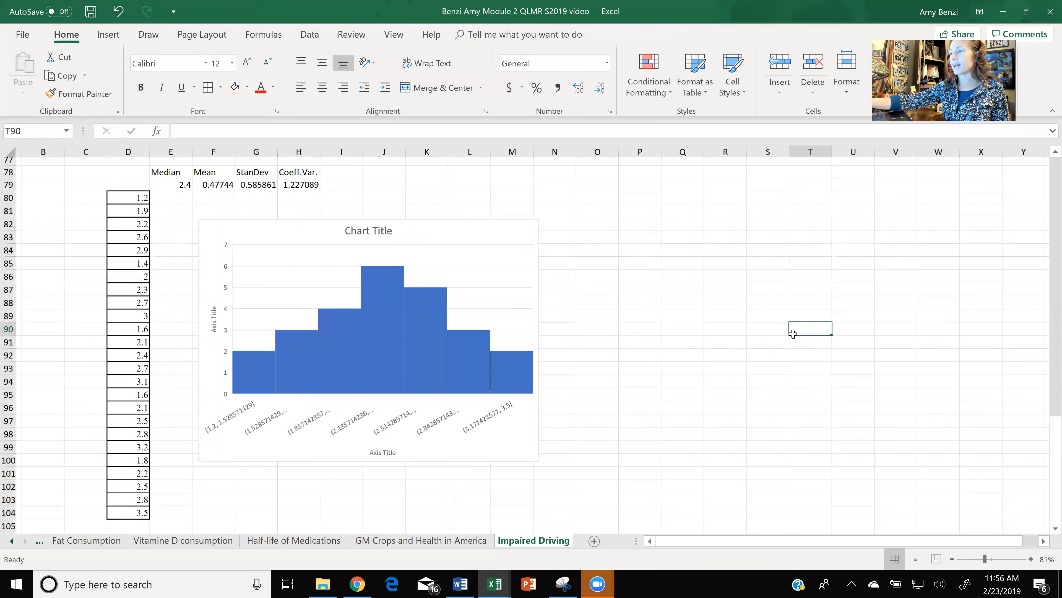
{"action": "scroll", "coordinate": [793, 334], "scroll_direction": "up", "scroll_amount": 1}
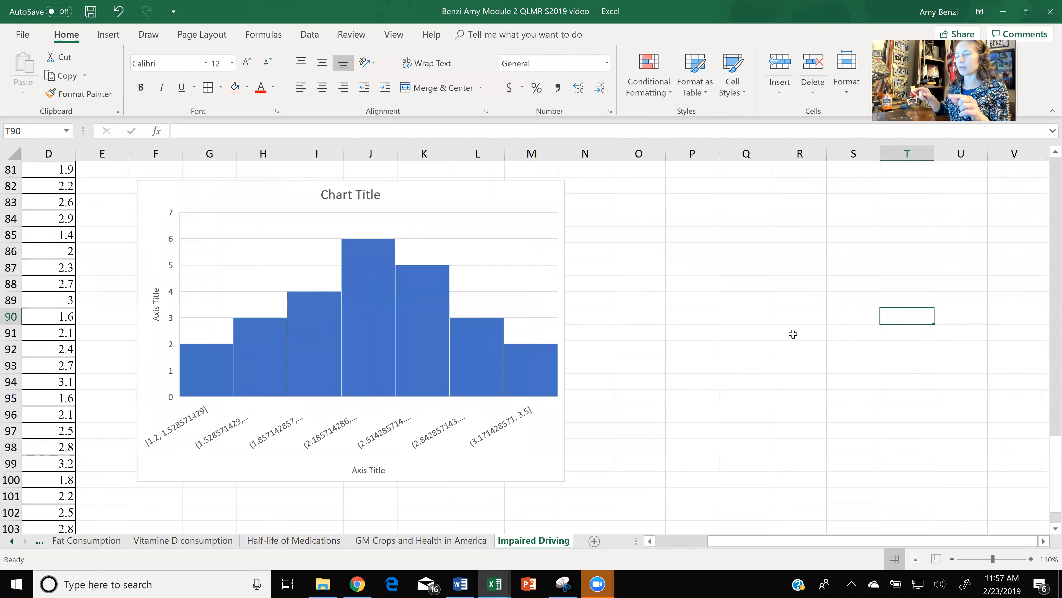
{"action": "left_click_drag", "start_coordinate": [993, 560], "coordinate": [983, 560]}
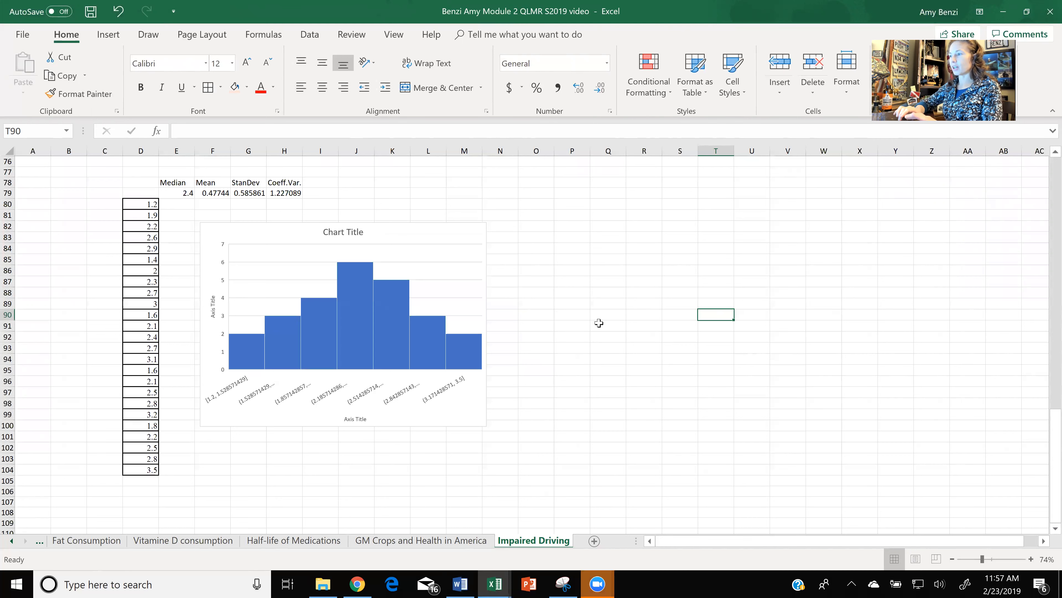
- Switch to the Word assignment and move the yellow highlight box onto the proportional Venn diagram instruction
{"action": "left_click", "coordinate": [460, 583]}
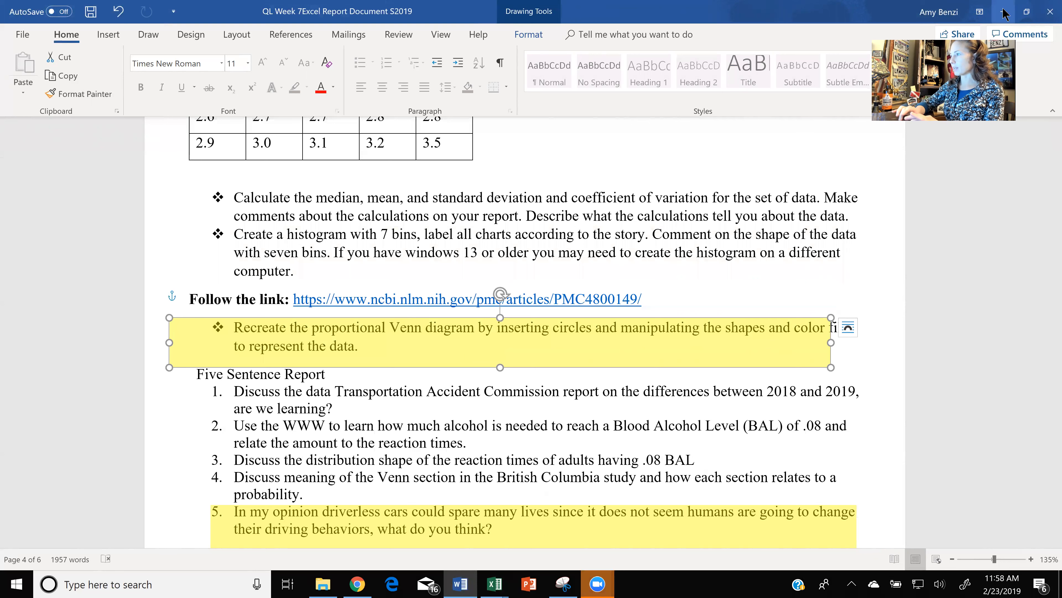
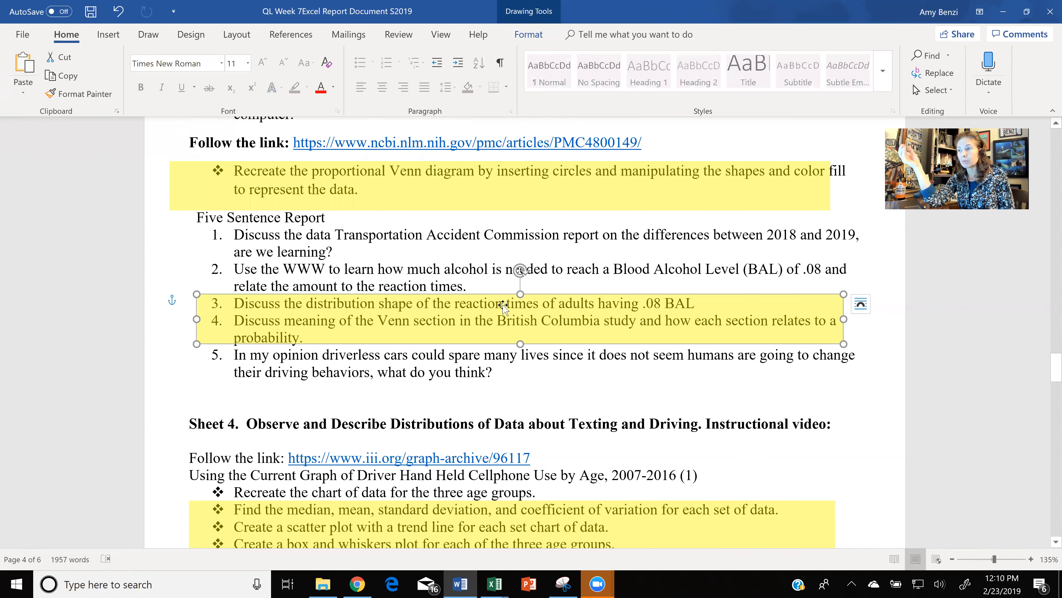
- View the polysubstance Venn diagram in the browser article and switch to the QLMR Excel Report 2 S2019 workbook
{"action": "key", "text": "alt+Tab"}
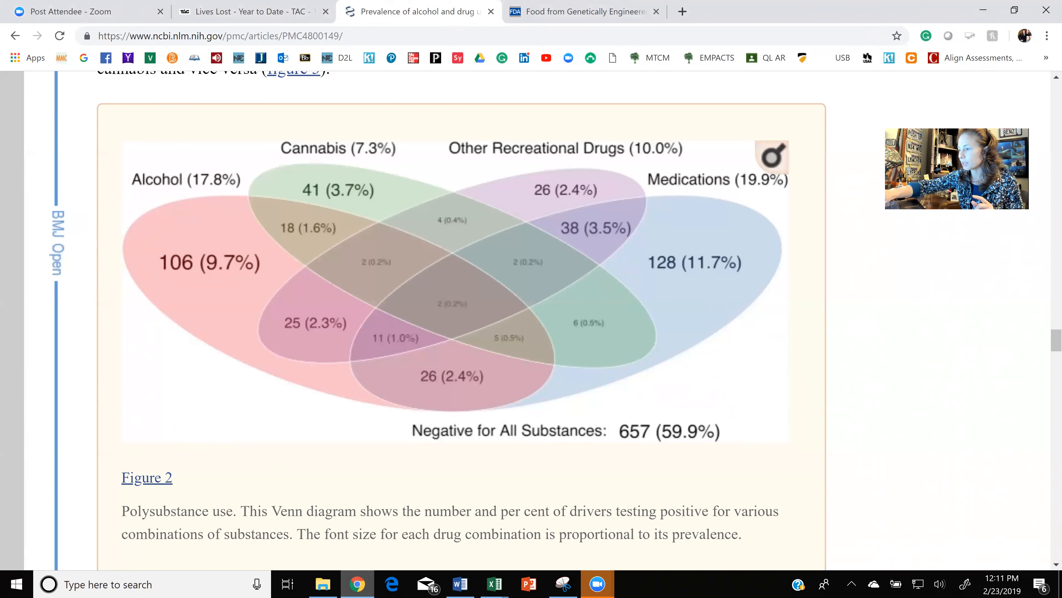
{"action": "left_click", "coordinate": [494, 584]}
{"action": "left_click", "coordinate": [420, 527]}
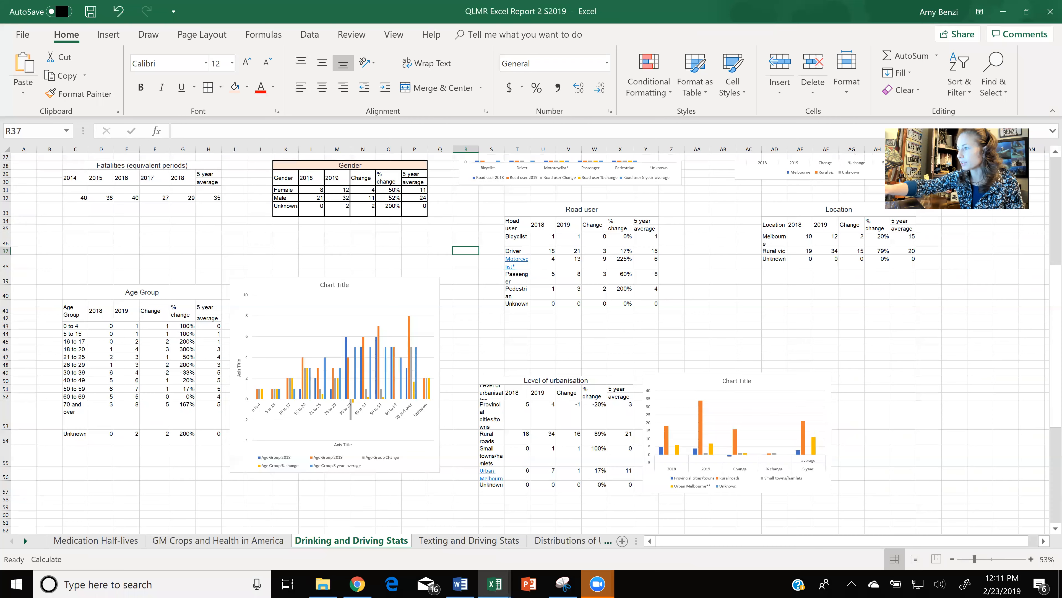
- Examine the Road user and Location tables and their column charts on the Drinking and Driving Stats sheet
{"action": "scroll", "coordinate": [531, 335], "scroll_direction": "up", "scroll_amount": 3}
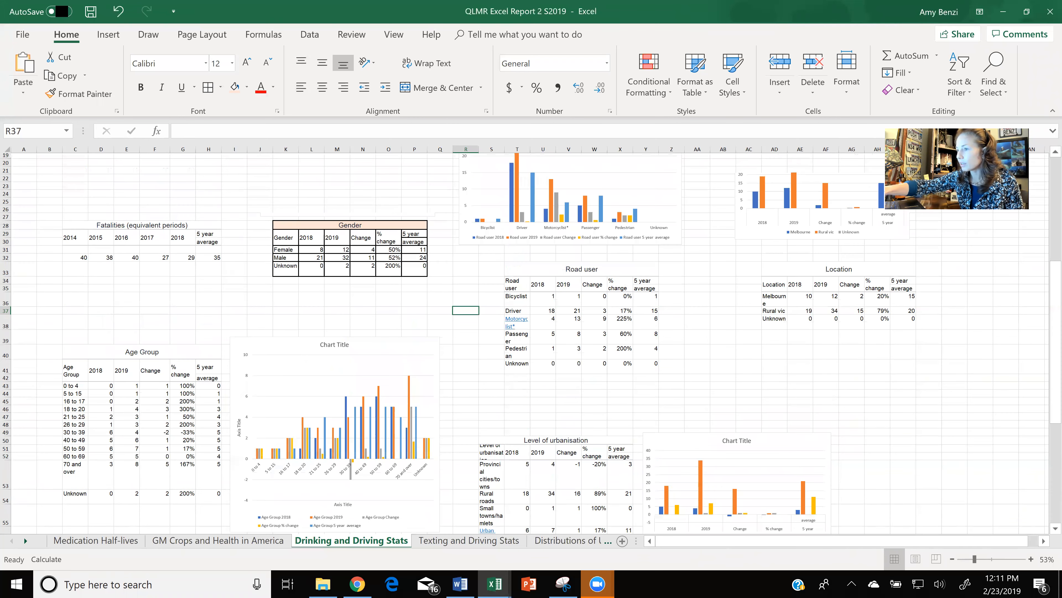
{"action": "scroll", "coordinate": [532, 335], "scroll_direction": "up", "scroll_amount": 3}
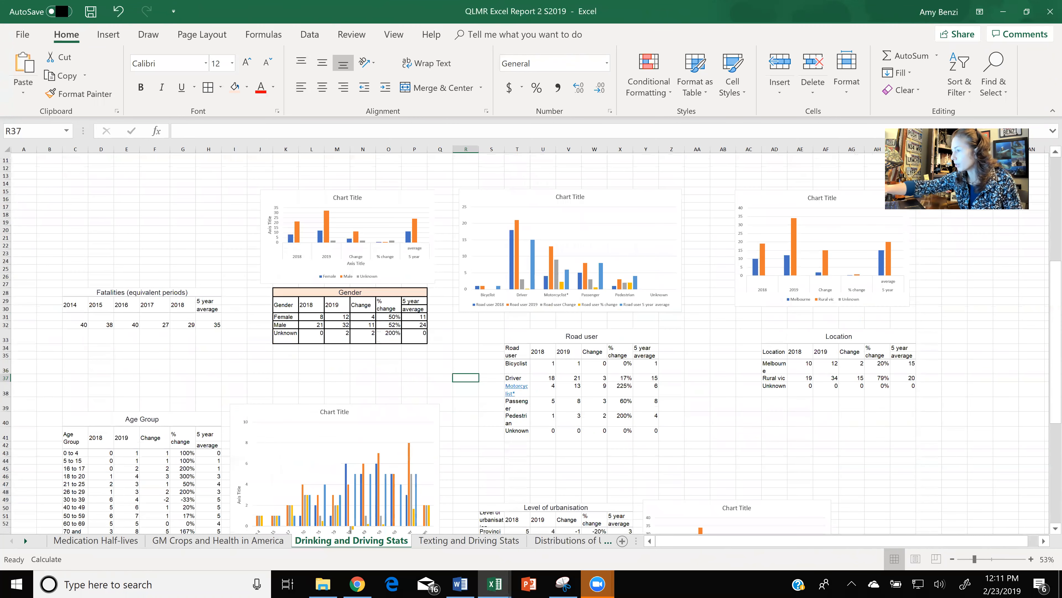
{"action": "scroll", "coordinate": [684, 429], "scroll_direction": "up", "scroll_amount": 6}
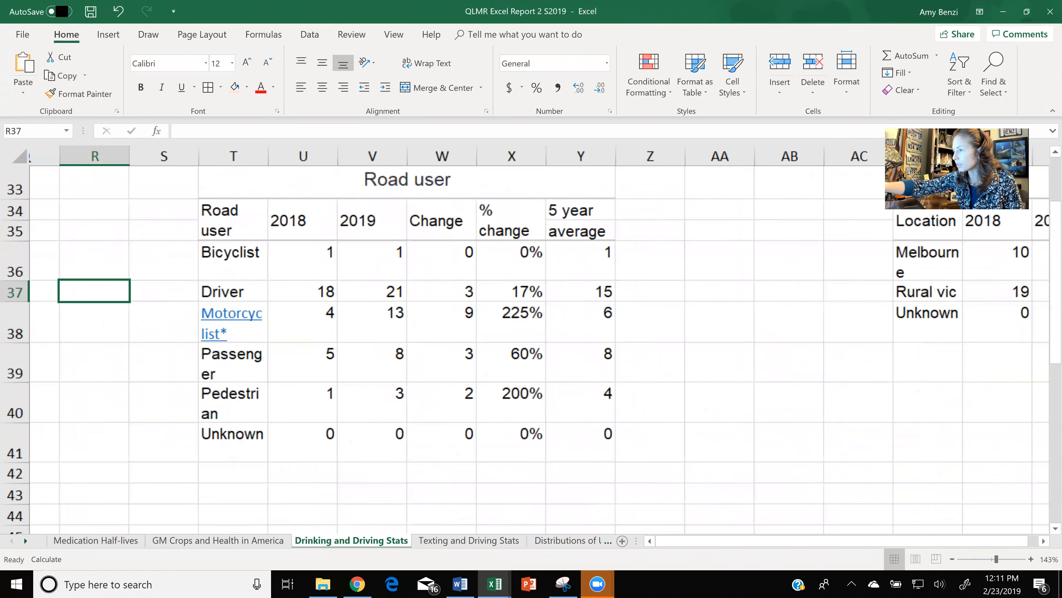
{"action": "scroll", "coordinate": [531, 335], "scroll_direction": "up", "scroll_amount": 1}
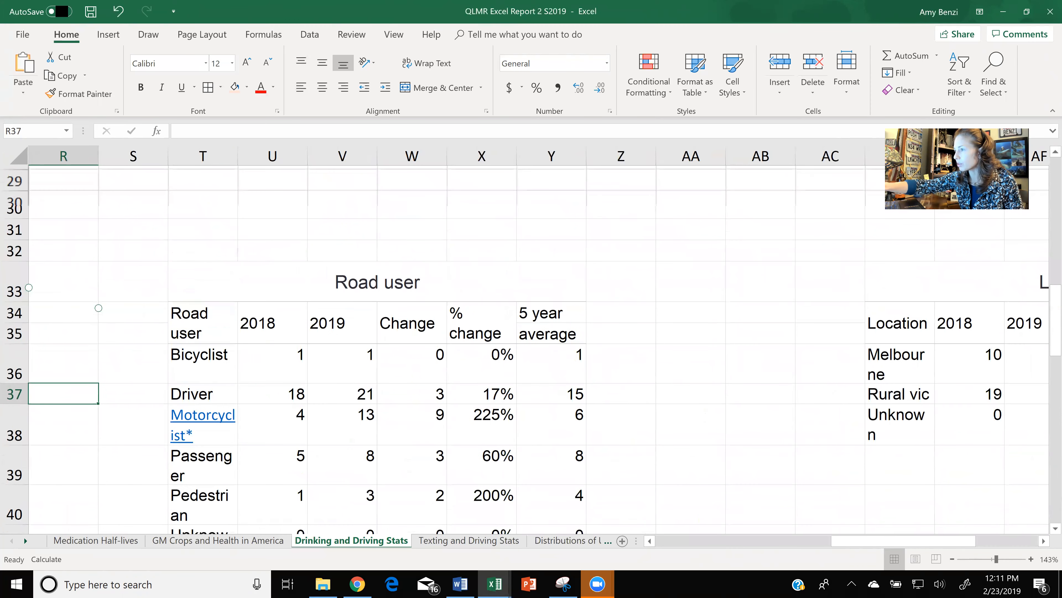
{"action": "scroll", "coordinate": [564, 494], "scroll_direction": "down", "scroll_amount": 4}
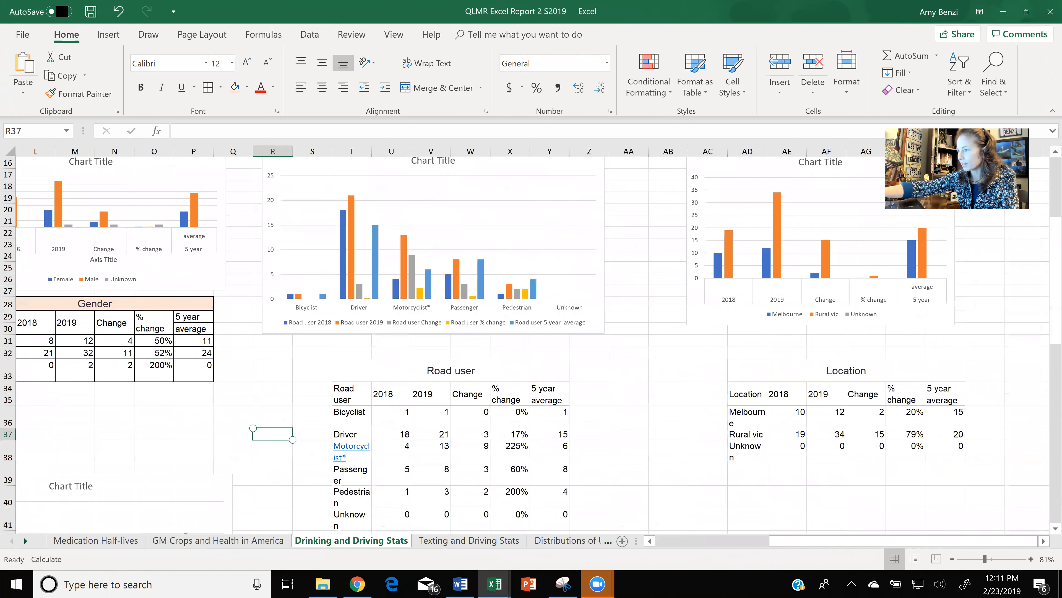
{"action": "scroll", "coordinate": [471, 374], "scroll_direction": "up", "scroll_amount": 1}
{"action": "scroll", "coordinate": [438, 402], "scroll_direction": "down", "scroll_amount": 1}
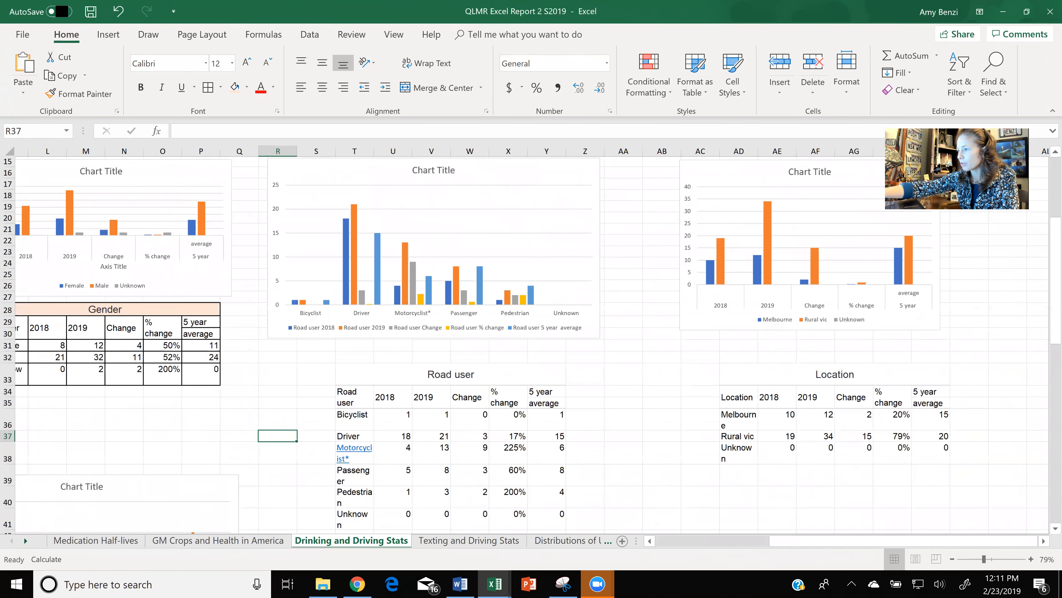
{"action": "scroll", "coordinate": [394, 395], "scroll_direction": "up", "scroll_amount": 1}
{"action": "scroll", "coordinate": [425, 379], "scroll_direction": "up", "scroll_amount": 3}
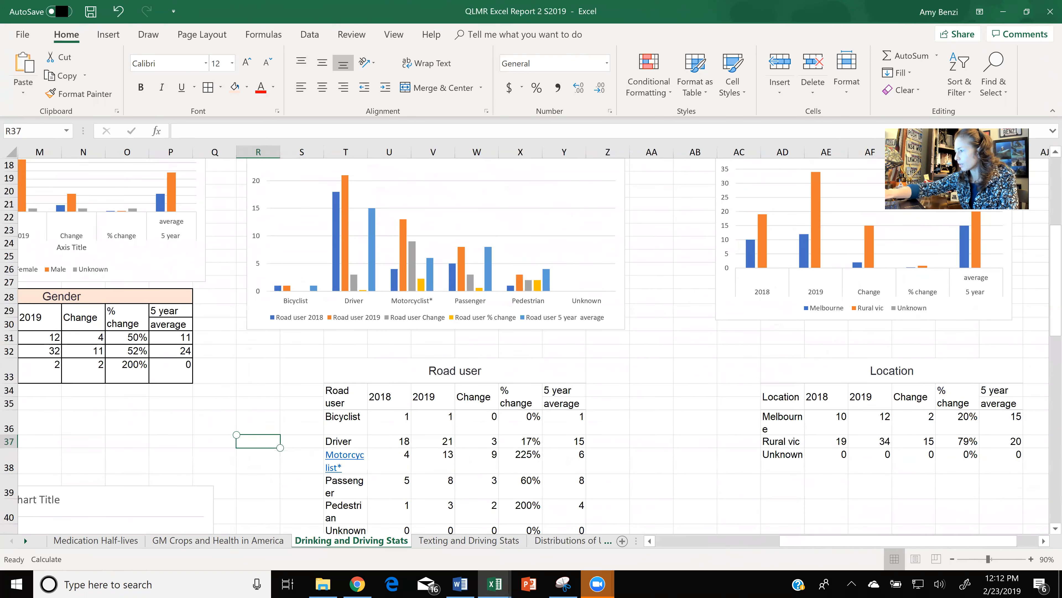
{"action": "scroll", "coordinate": [532, 343], "scroll_direction": "down", "scroll_amount": 2}
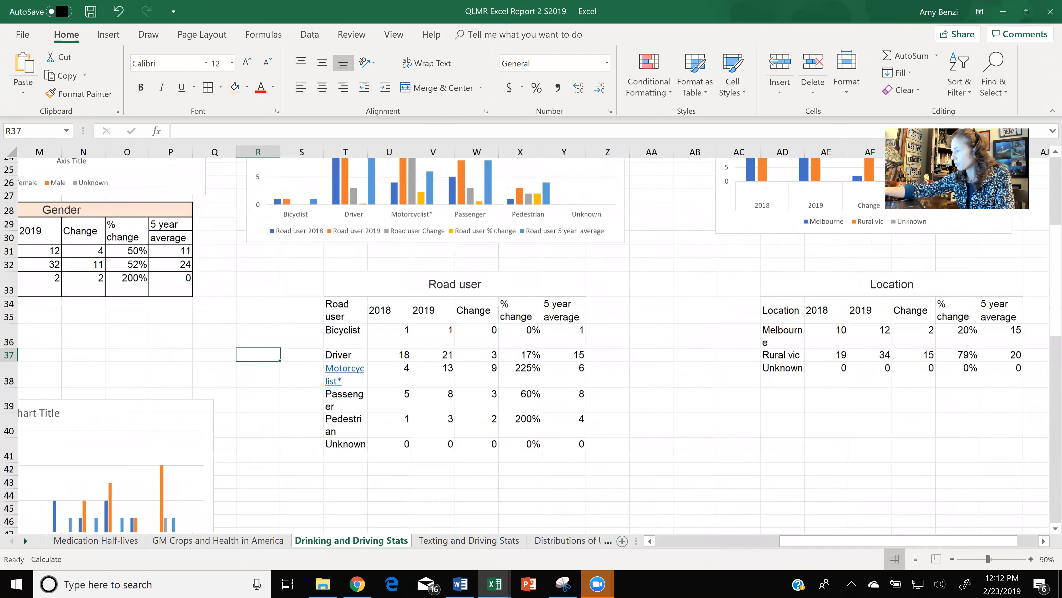
{"action": "scroll", "coordinate": [531, 334], "scroll_direction": "up", "scroll_amount": 3}
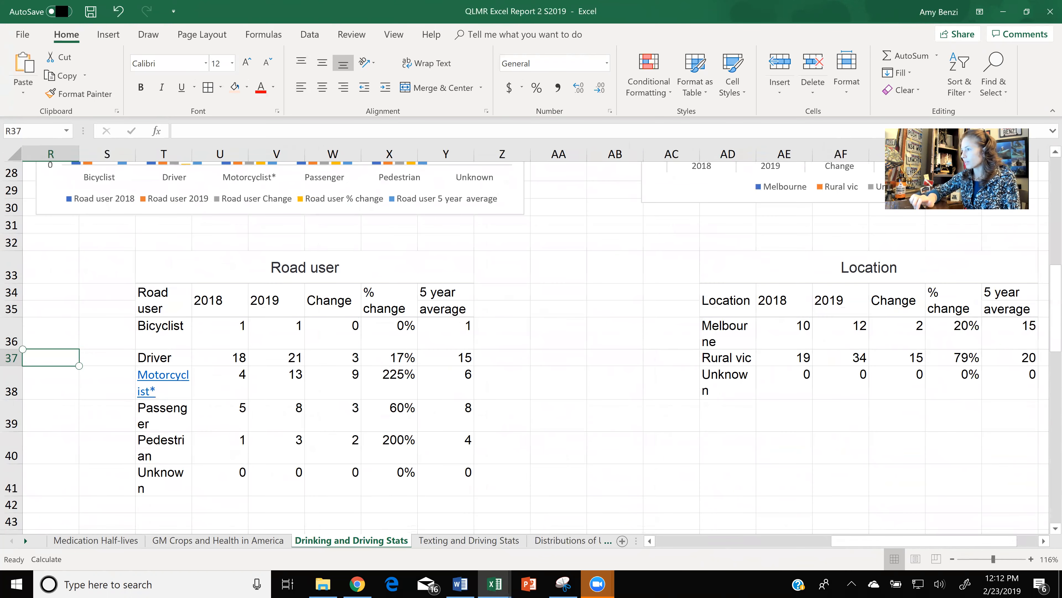
{"action": "scroll", "coordinate": [531, 334], "scroll_direction": "up", "scroll_amount": 2}
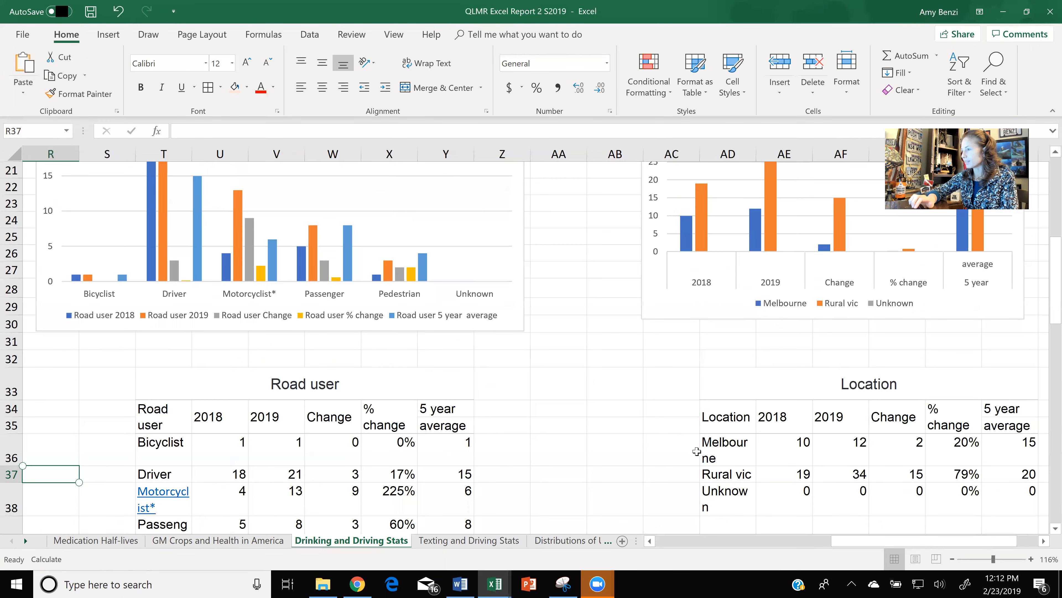
{"action": "scroll", "coordinate": [696, 451], "scroll_direction": "up", "scroll_amount": 1}
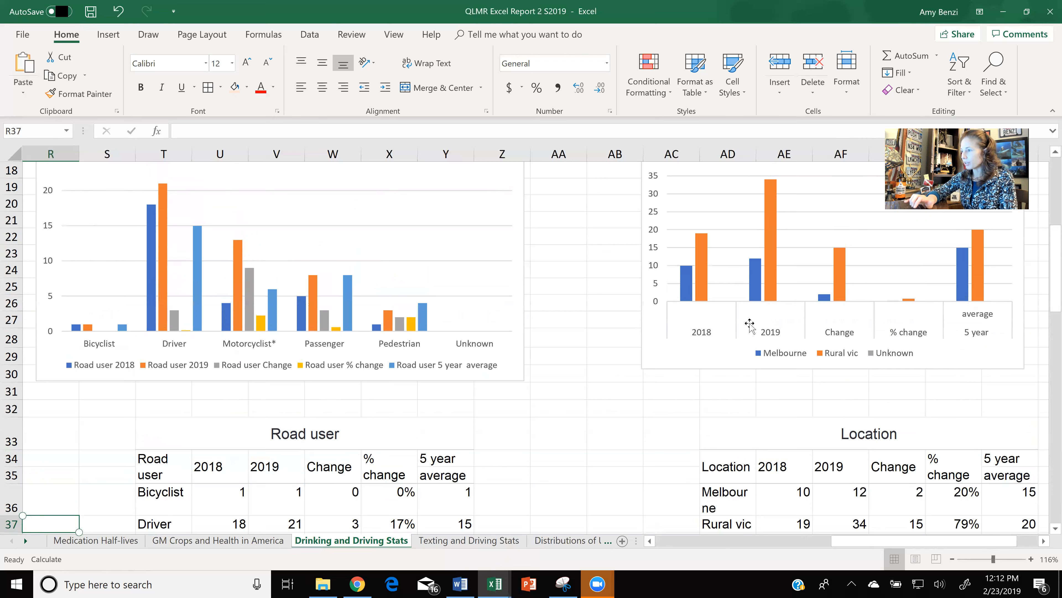
{"action": "scroll", "coordinate": [750, 323], "scroll_direction": "right", "scroll_amount": 3}
{"action": "scroll", "coordinate": [750, 323], "scroll_direction": "down", "scroll_amount": 2}
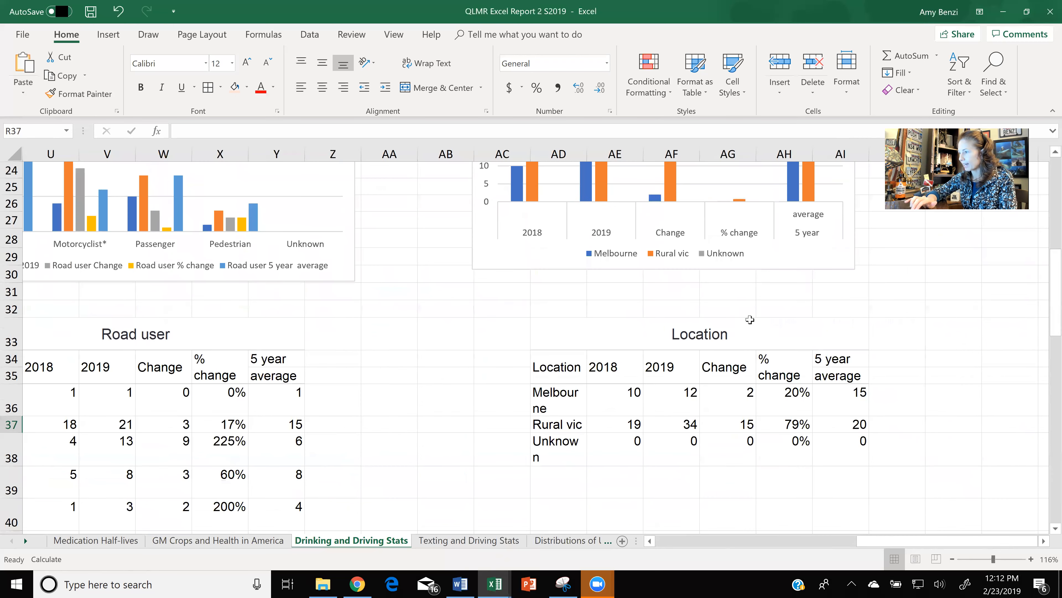
{"action": "scroll", "coordinate": [750, 319], "scroll_direction": "down", "scroll_amount": 1, "text": "ctrl"}
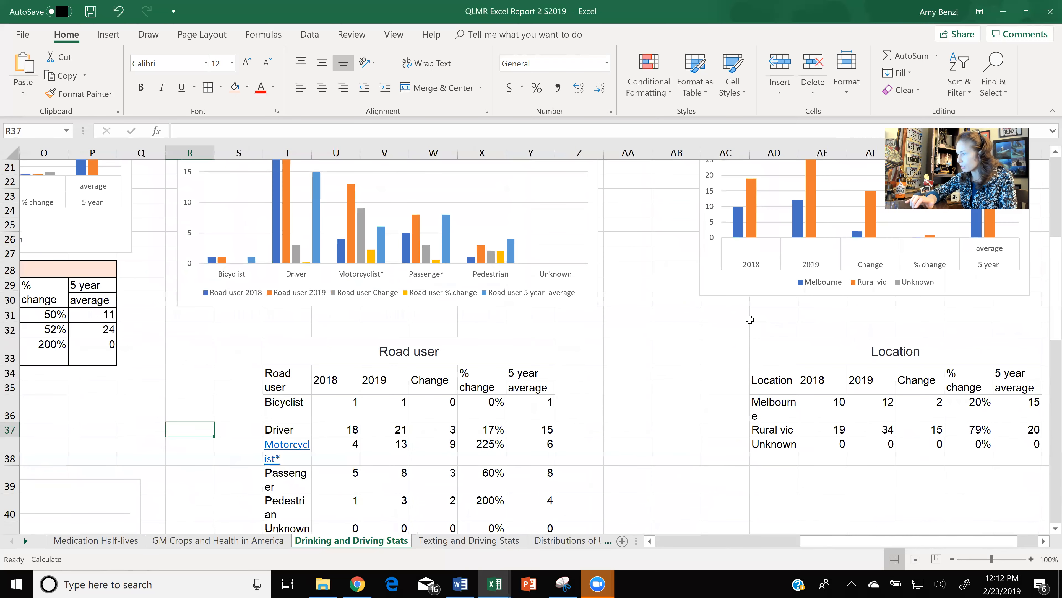
{"action": "scroll", "coordinate": [750, 319], "scroll_direction": "down", "scroll_amount": 1}
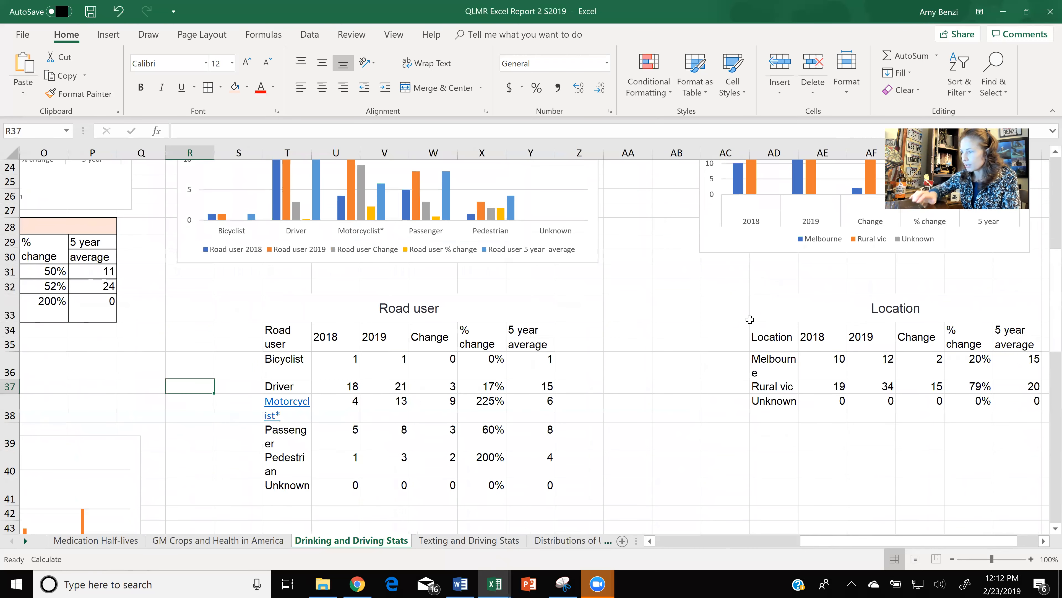
{"action": "scroll", "coordinate": [747, 320], "scroll_direction": "right", "scroll_amount": 1}
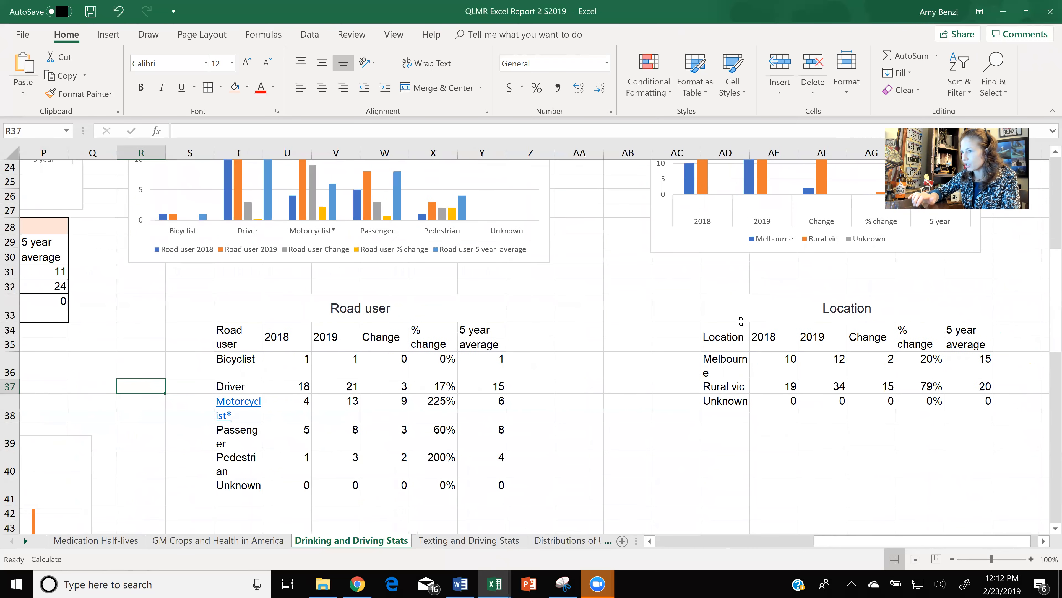
{"action": "scroll", "coordinate": [741, 321], "scroll_direction": "left", "scroll_amount": 8}
{"action": "scroll", "coordinate": [755, 327], "scroll_direction": "up", "scroll_amount": 2}
{"action": "scroll", "coordinate": [756, 328], "scroll_direction": "down", "scroll_amount": 2}
{"action": "scroll", "coordinate": [755, 327], "scroll_direction": "down", "scroll_amount": 3}
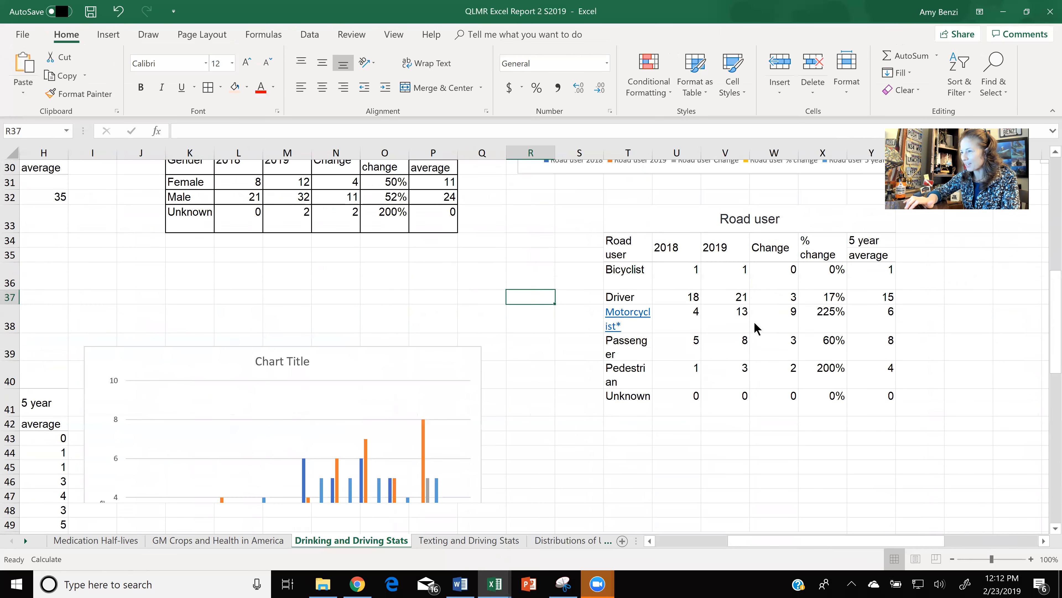
- Increase the height of rows 51 and 52 to fit the full header text of the Level of urbanisation table
{"action": "scroll", "coordinate": [755, 322], "scroll_direction": "right", "scroll_amount": 3}
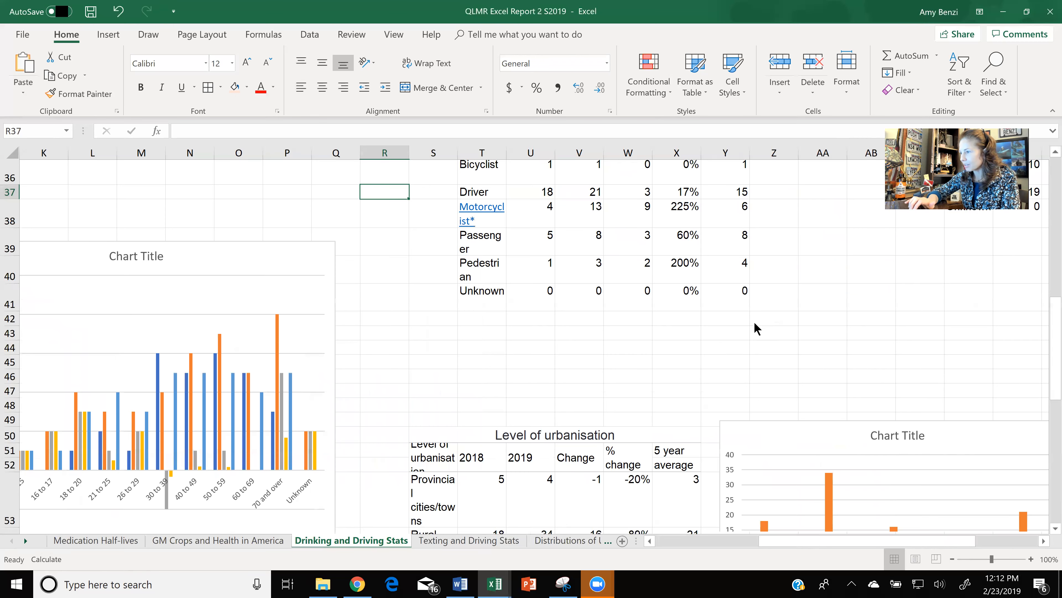
{"action": "scroll", "coordinate": [755, 327], "scroll_direction": "down", "scroll_amount": 1}
{"action": "scroll", "coordinate": [755, 326], "scroll_direction": "down", "scroll_amount": 1}
{"action": "scroll", "coordinate": [755, 325], "scroll_direction": "down", "scroll_amount": 1}
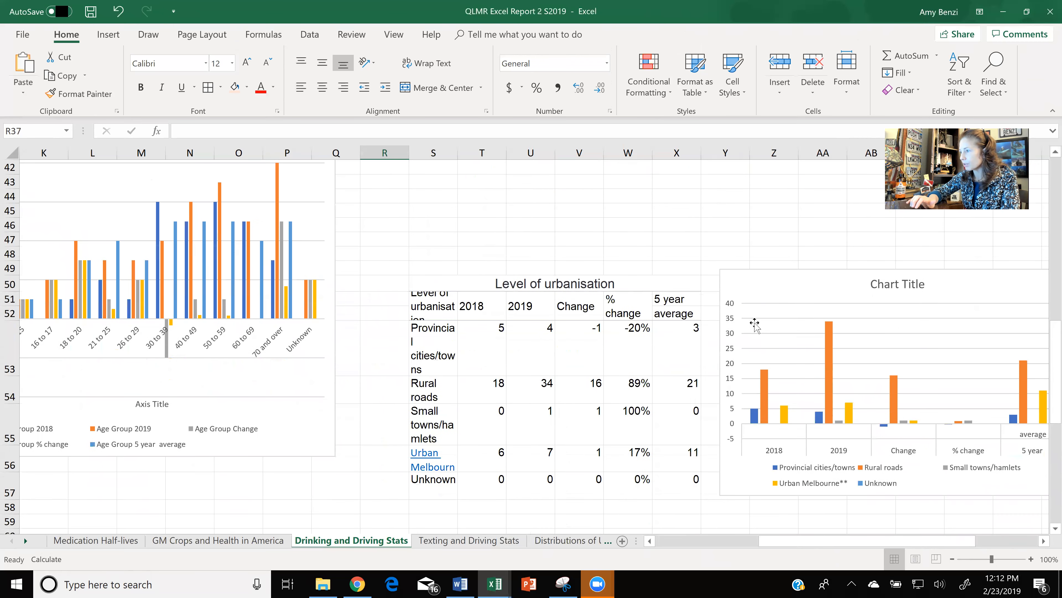
{"action": "scroll", "coordinate": [755, 328], "scroll_direction": "right", "scroll_amount": 3}
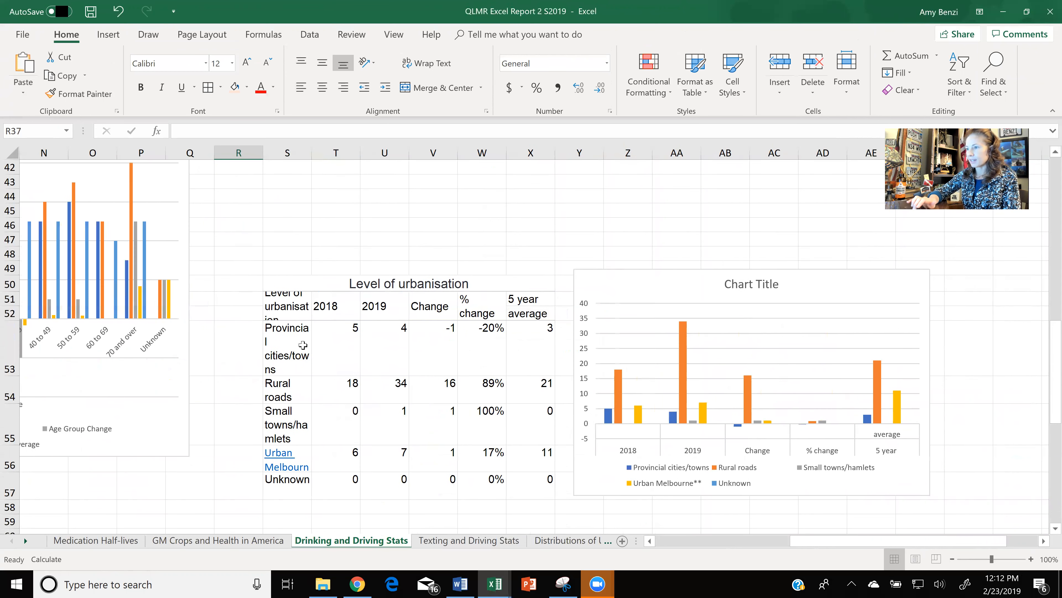
{"action": "left_click", "coordinate": [361, 308]}
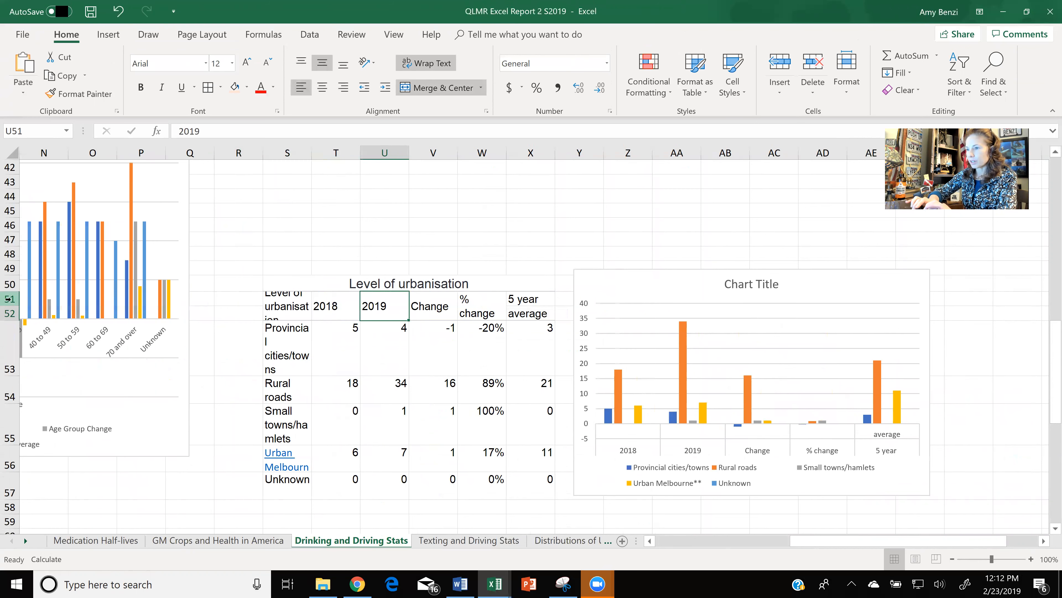
{"action": "left_click", "coordinate": [8, 299]}
{"action": "left_click", "coordinate": [10, 320]}
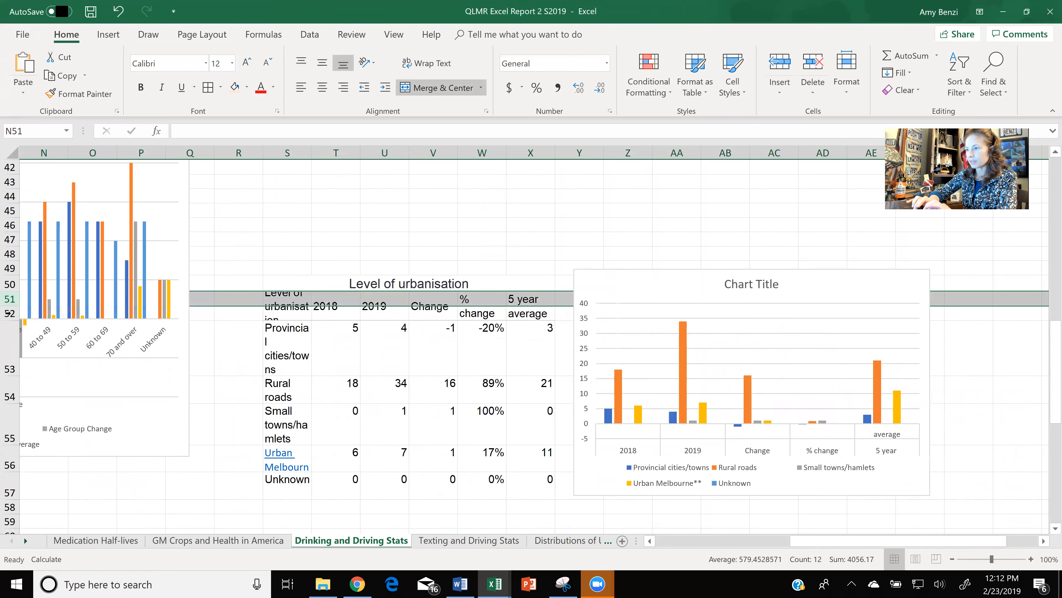
{"action": "left_click", "coordinate": [10, 312]}
{"action": "left_click_drag", "start_coordinate": [9, 299], "coordinate": [11, 343]}
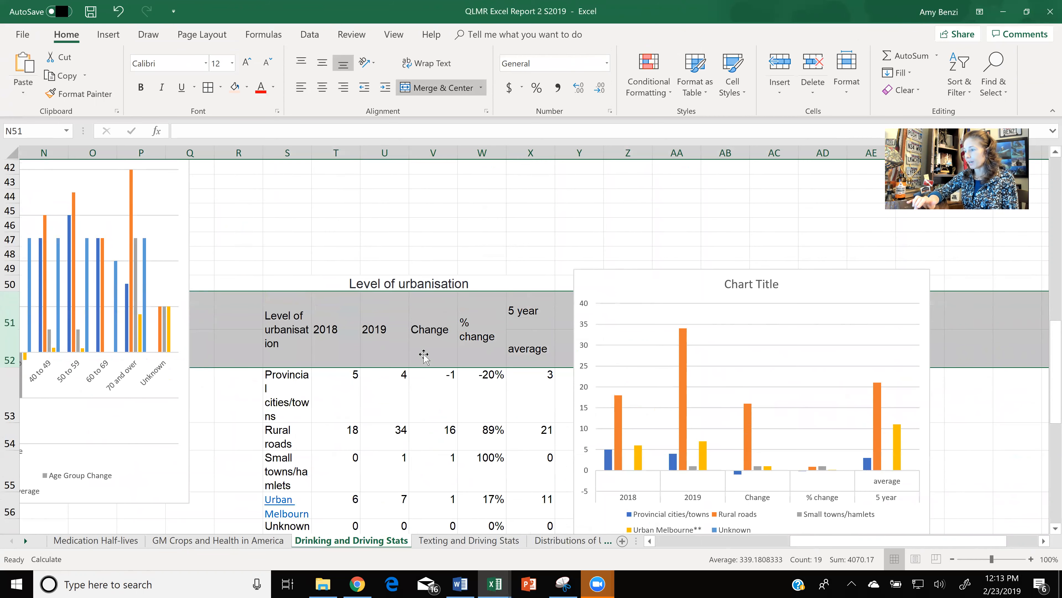
- View the whole Level of urbanisation chart, and switch to the browser article showing the polysubstance Venn diagram
{"action": "left_click_drag", "start_coordinate": [1047, 328], "coordinate": [1047, 356]}
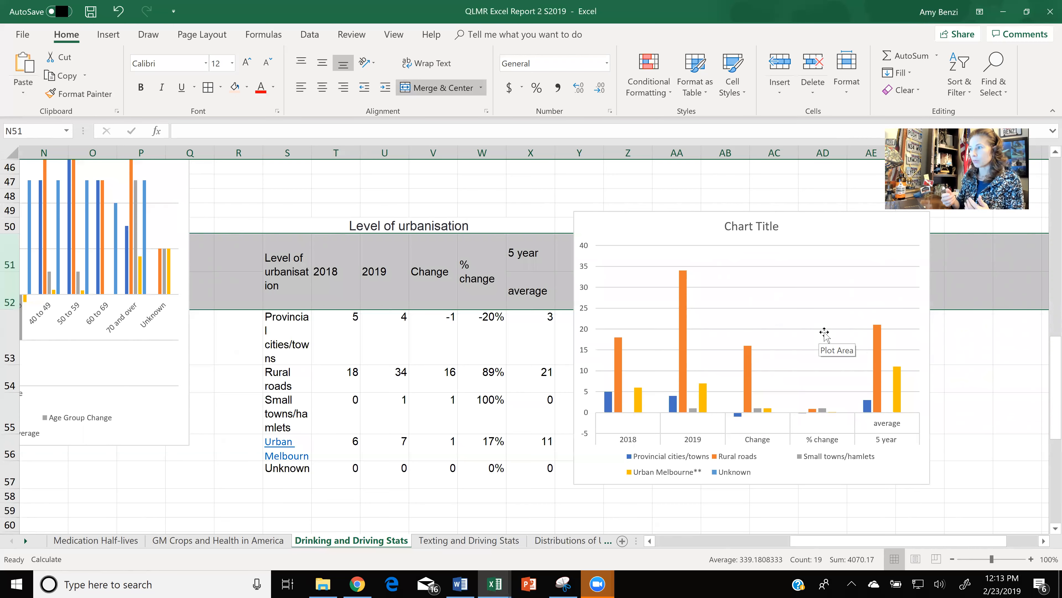
{"action": "left_click", "coordinate": [358, 584]}
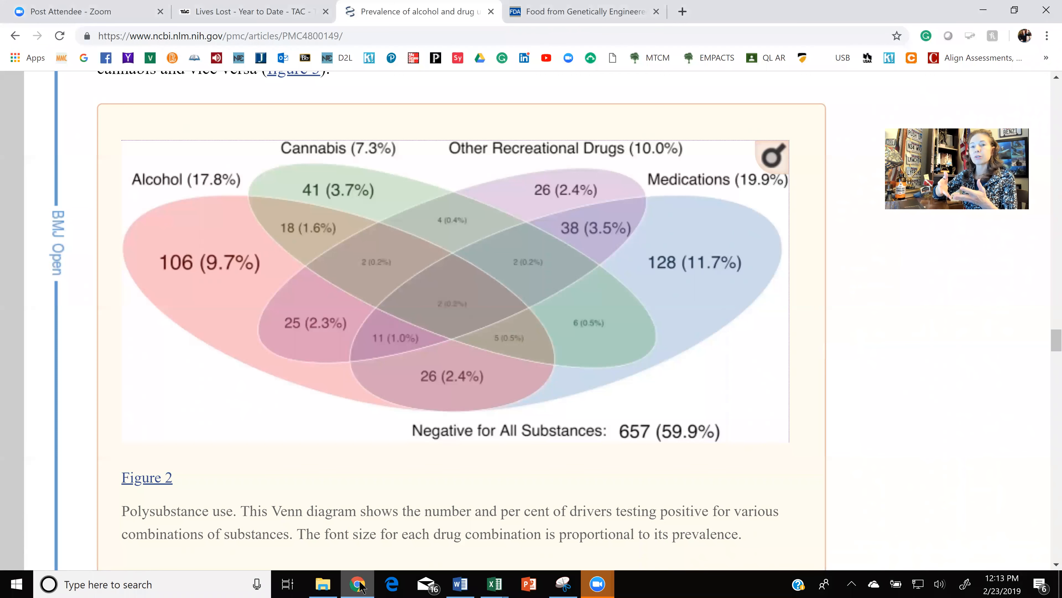